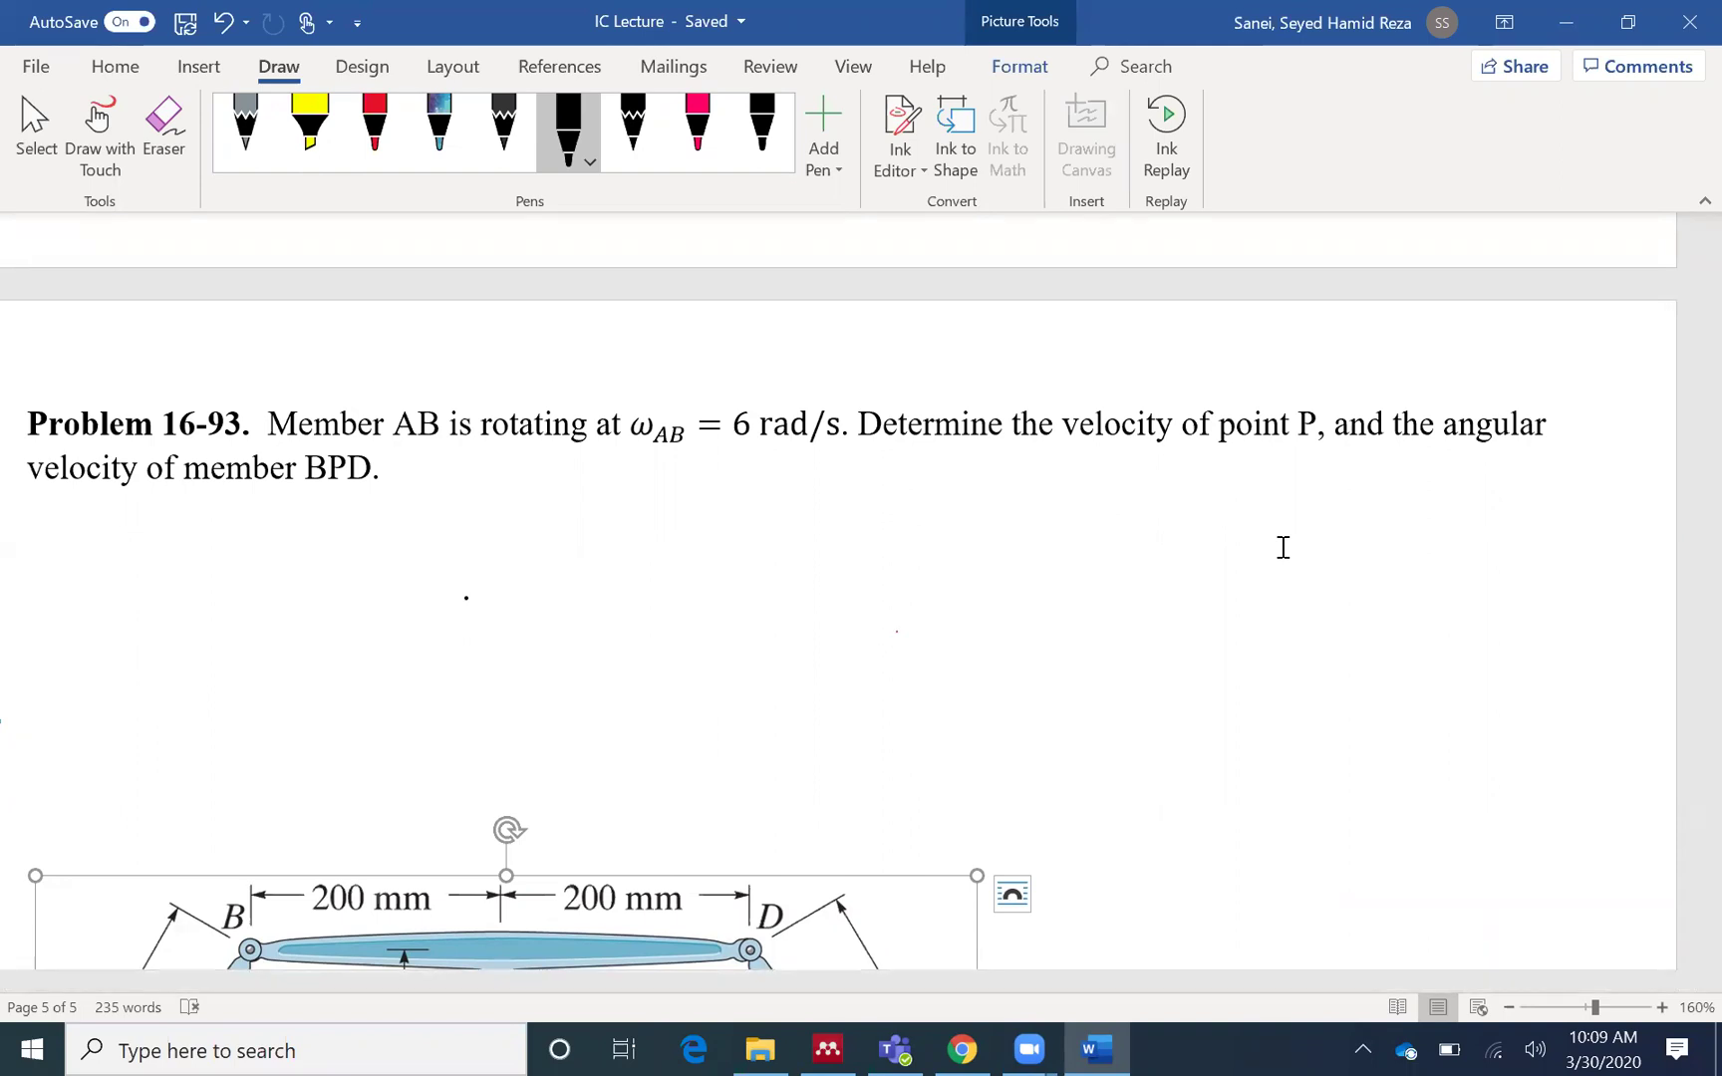
# Scroll down to show the full Problem 16-93 linkage: members AB, BPD, DC and point P.
pyautogui.scroll(-3, 1283, 547)
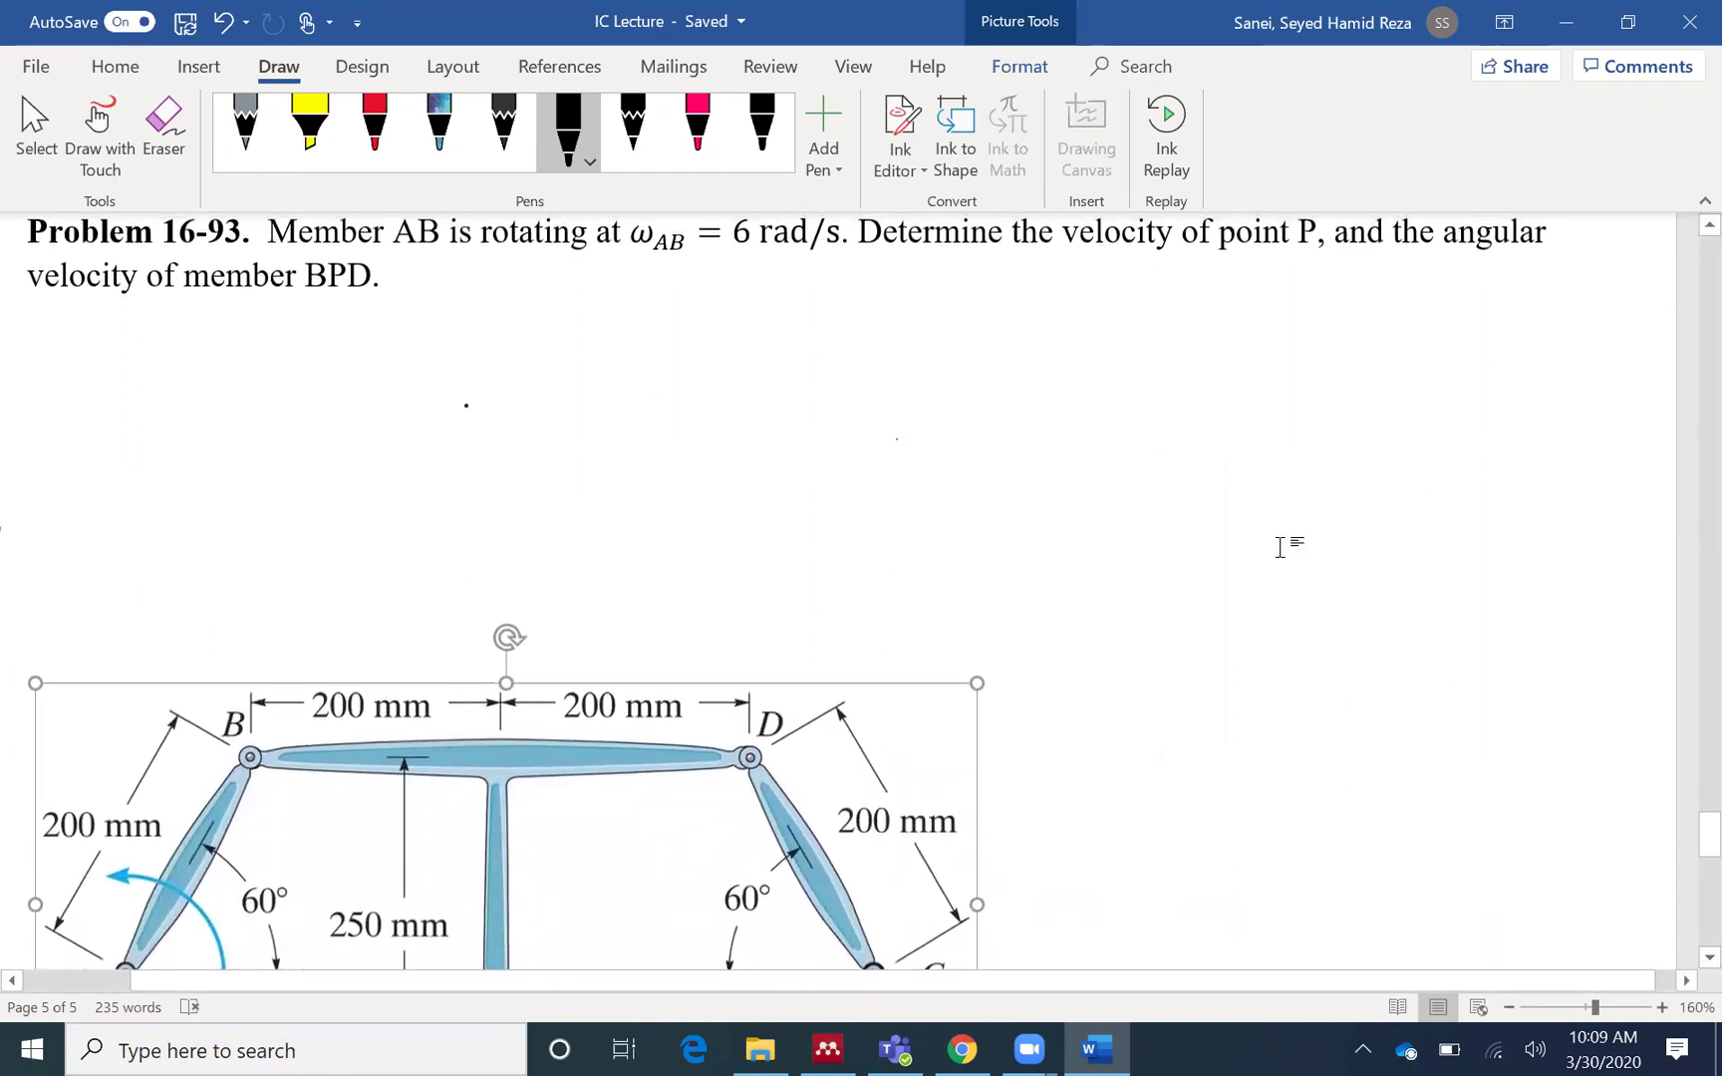
pyautogui.scroll(-1, 1280, 547)
pyautogui.scroll(2, 1279, 547)
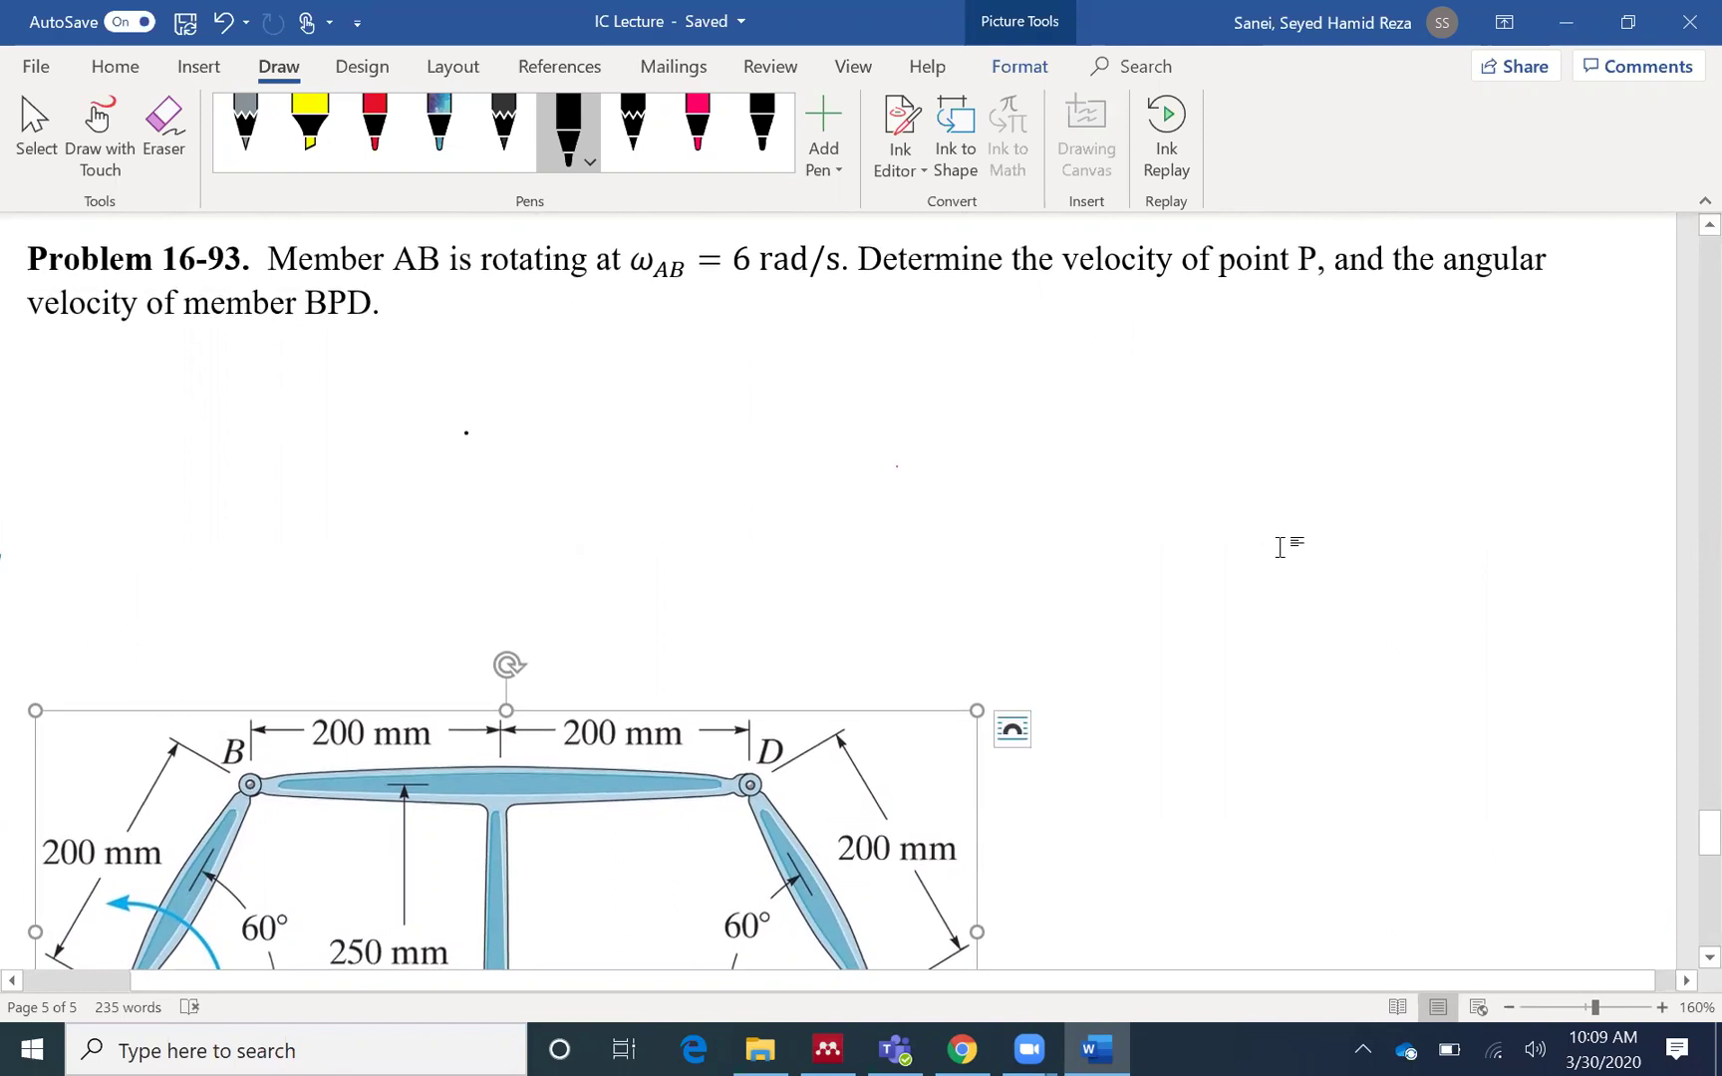
pyautogui.scroll(-1, 1279, 547)
pyautogui.scroll(-4, 1280, 547)
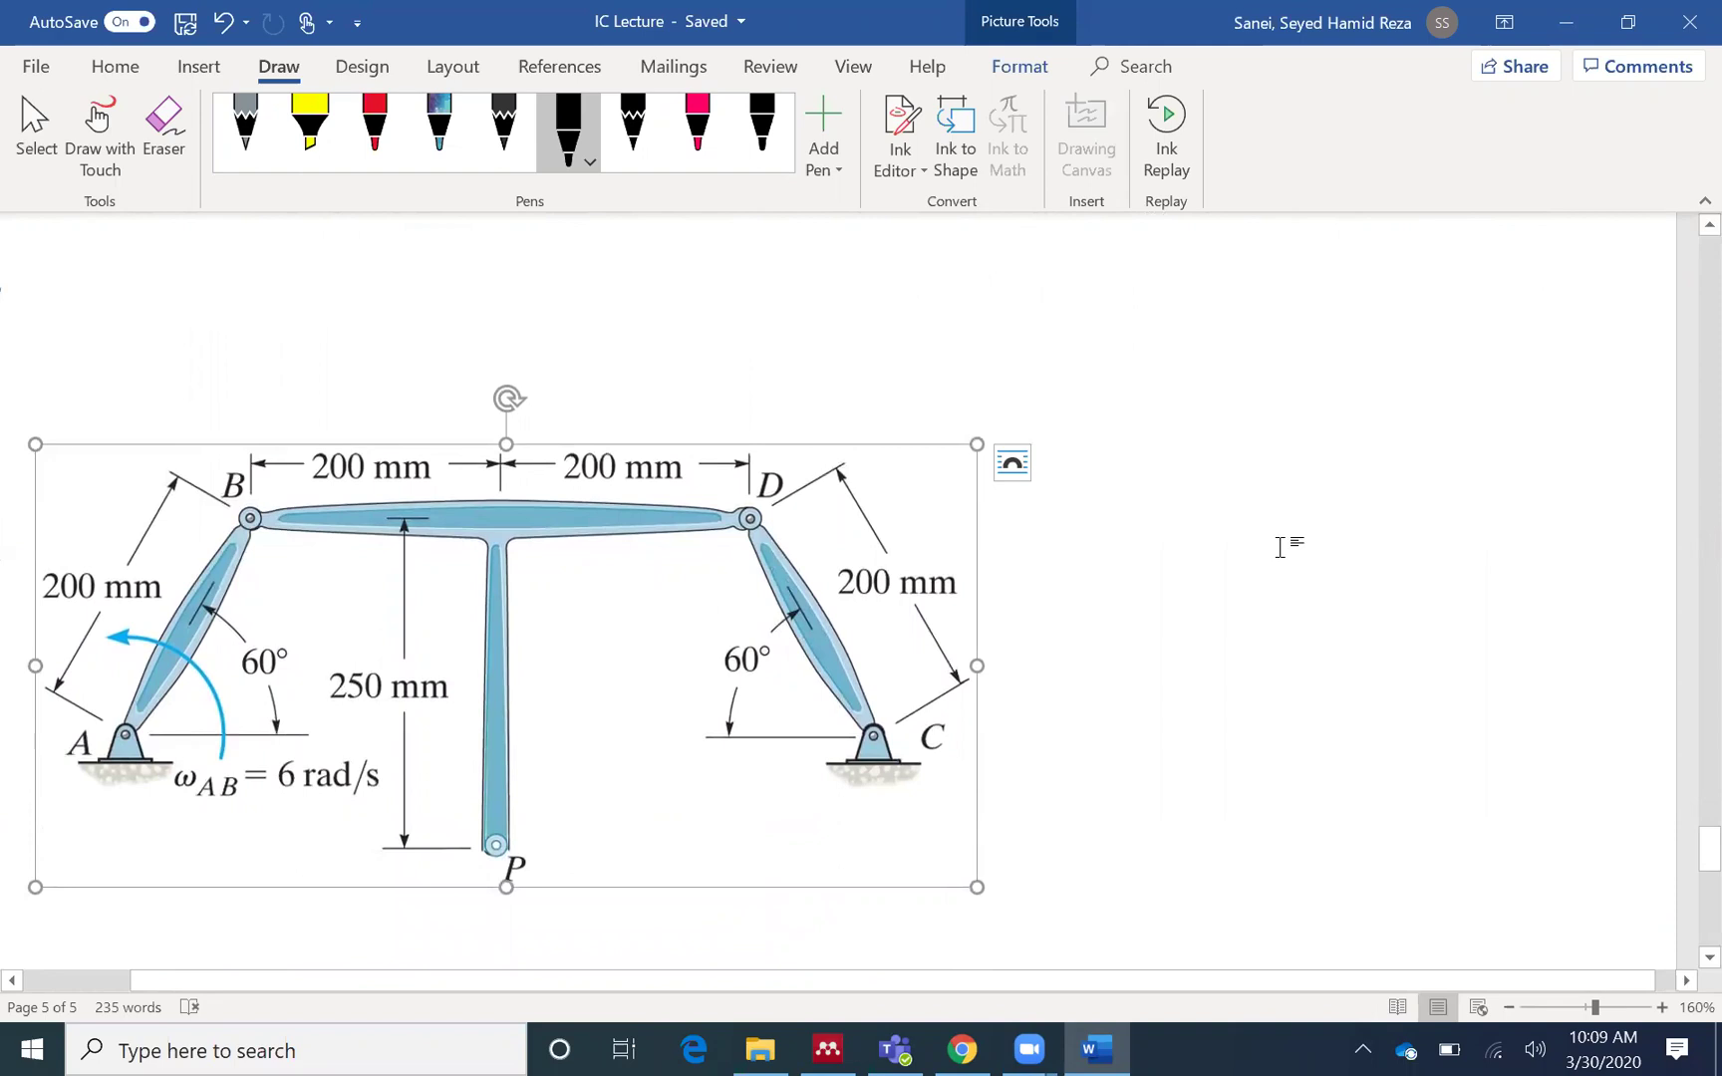
# Turn on Draw with Touch, circle point P, and ink crosses on pins B, D and P.
pyautogui.click(102, 147)
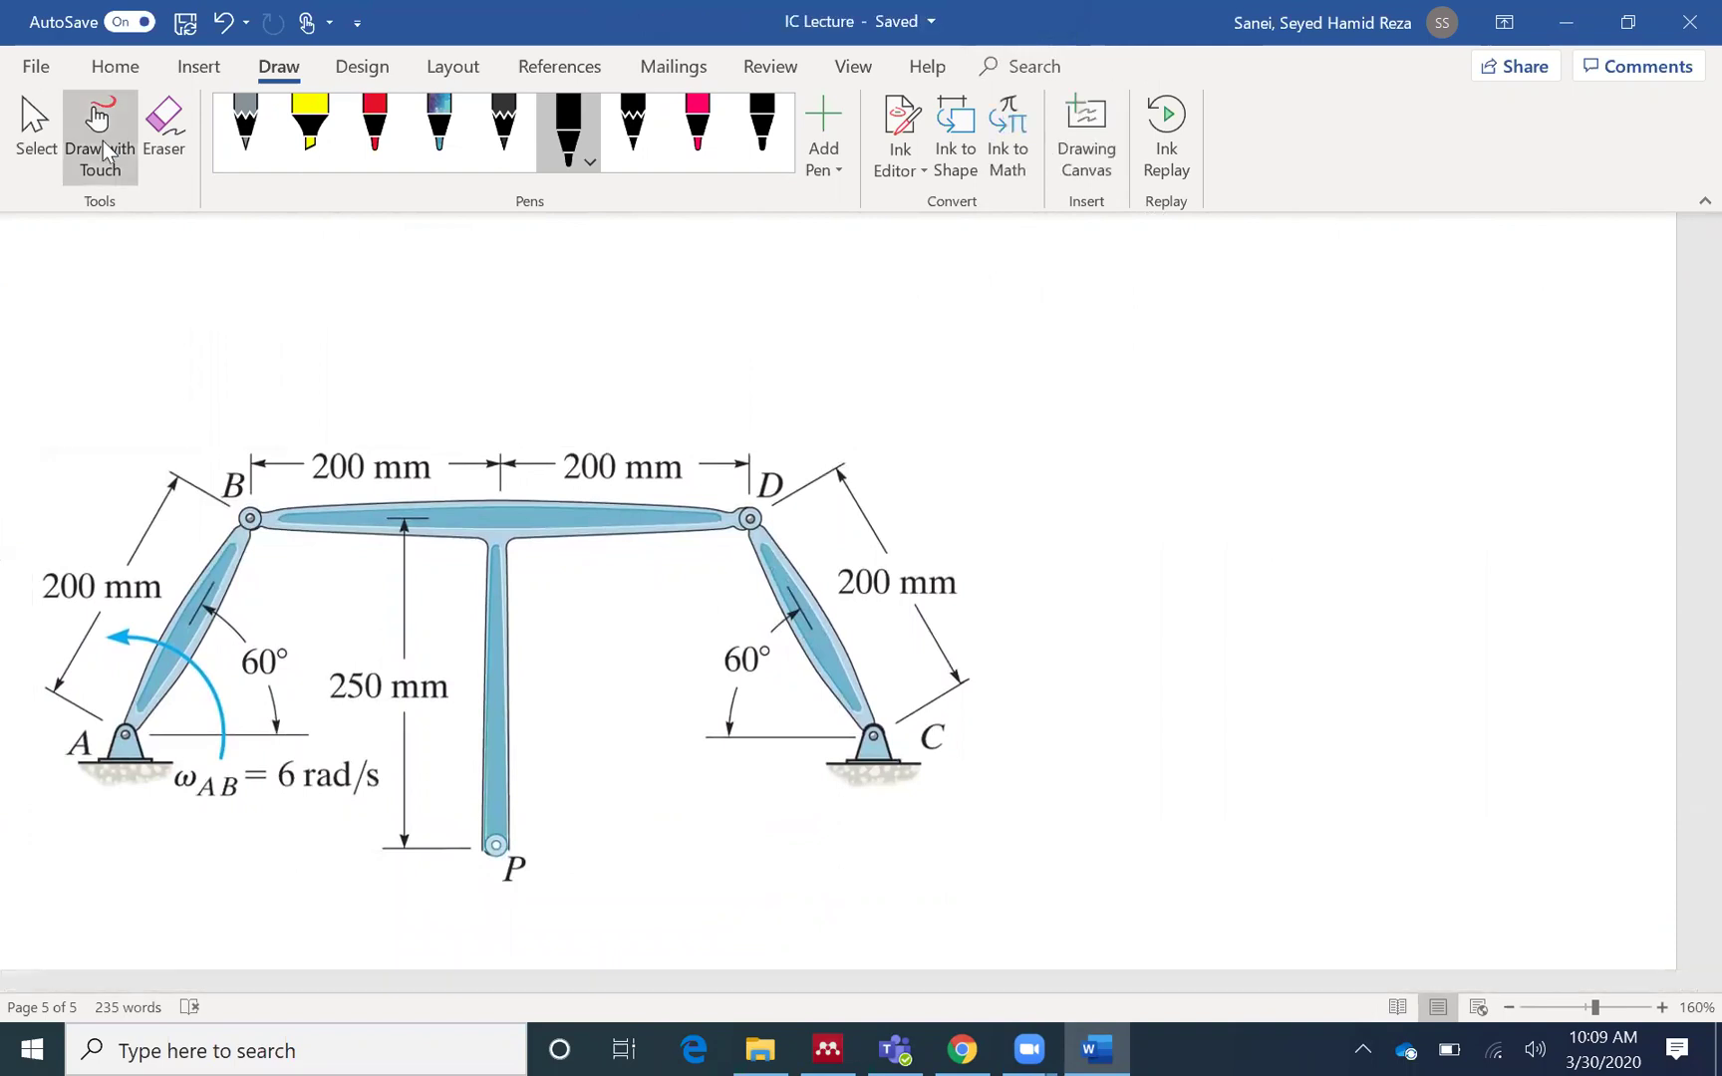
pyautogui.moveTo(526, 824)
pyautogui.mouseDown()
pyautogui.moveTo(498, 909)
pyautogui.moveTo(518, 823)
pyautogui.mouseUp()
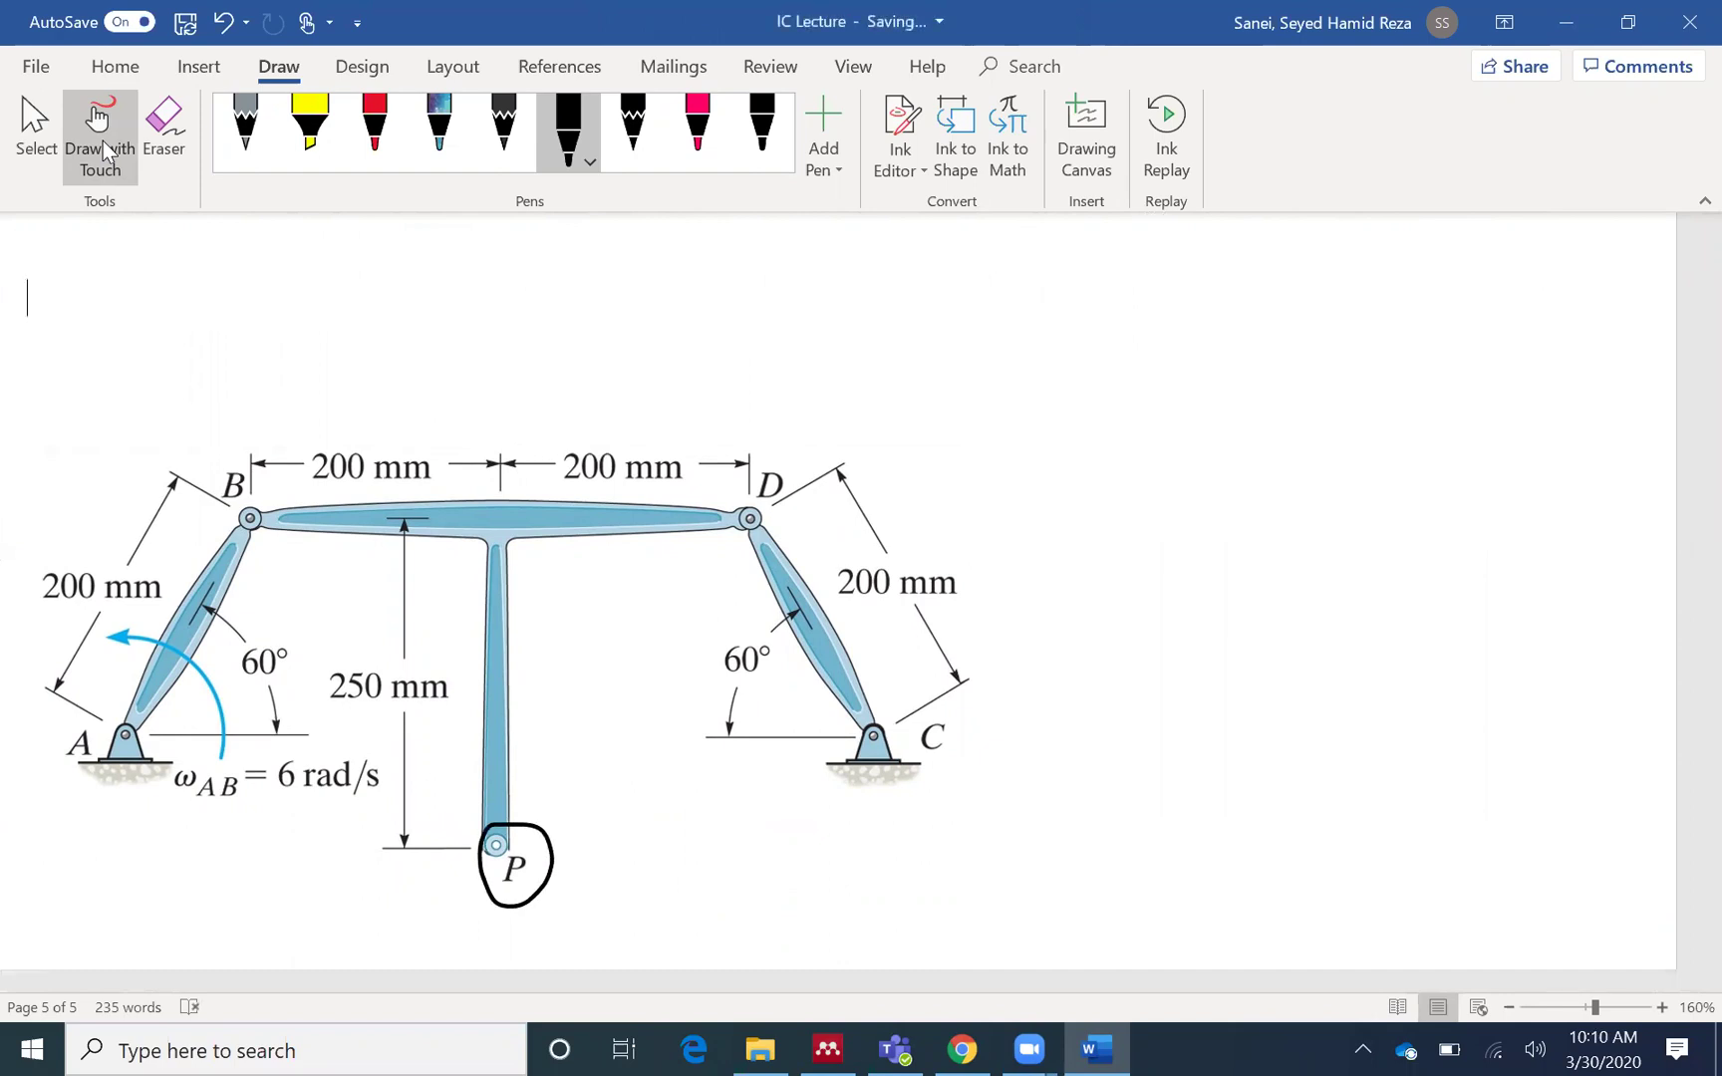
pyautogui.moveTo(265, 496); pyautogui.dragTo(243, 546)
pyautogui.moveTo(229, 506); pyautogui.dragTo(288, 546)
pyautogui.moveTo(770, 494); pyautogui.dragTo(742, 531)
pyautogui.moveTo(739, 504); pyautogui.dragTo(777, 548)
pyautogui.moveTo(513, 827)
pyautogui.mouseDown()
pyautogui.moveTo(487, 861)
pyautogui.moveTo(505, 852)
pyautogui.mouseUp()
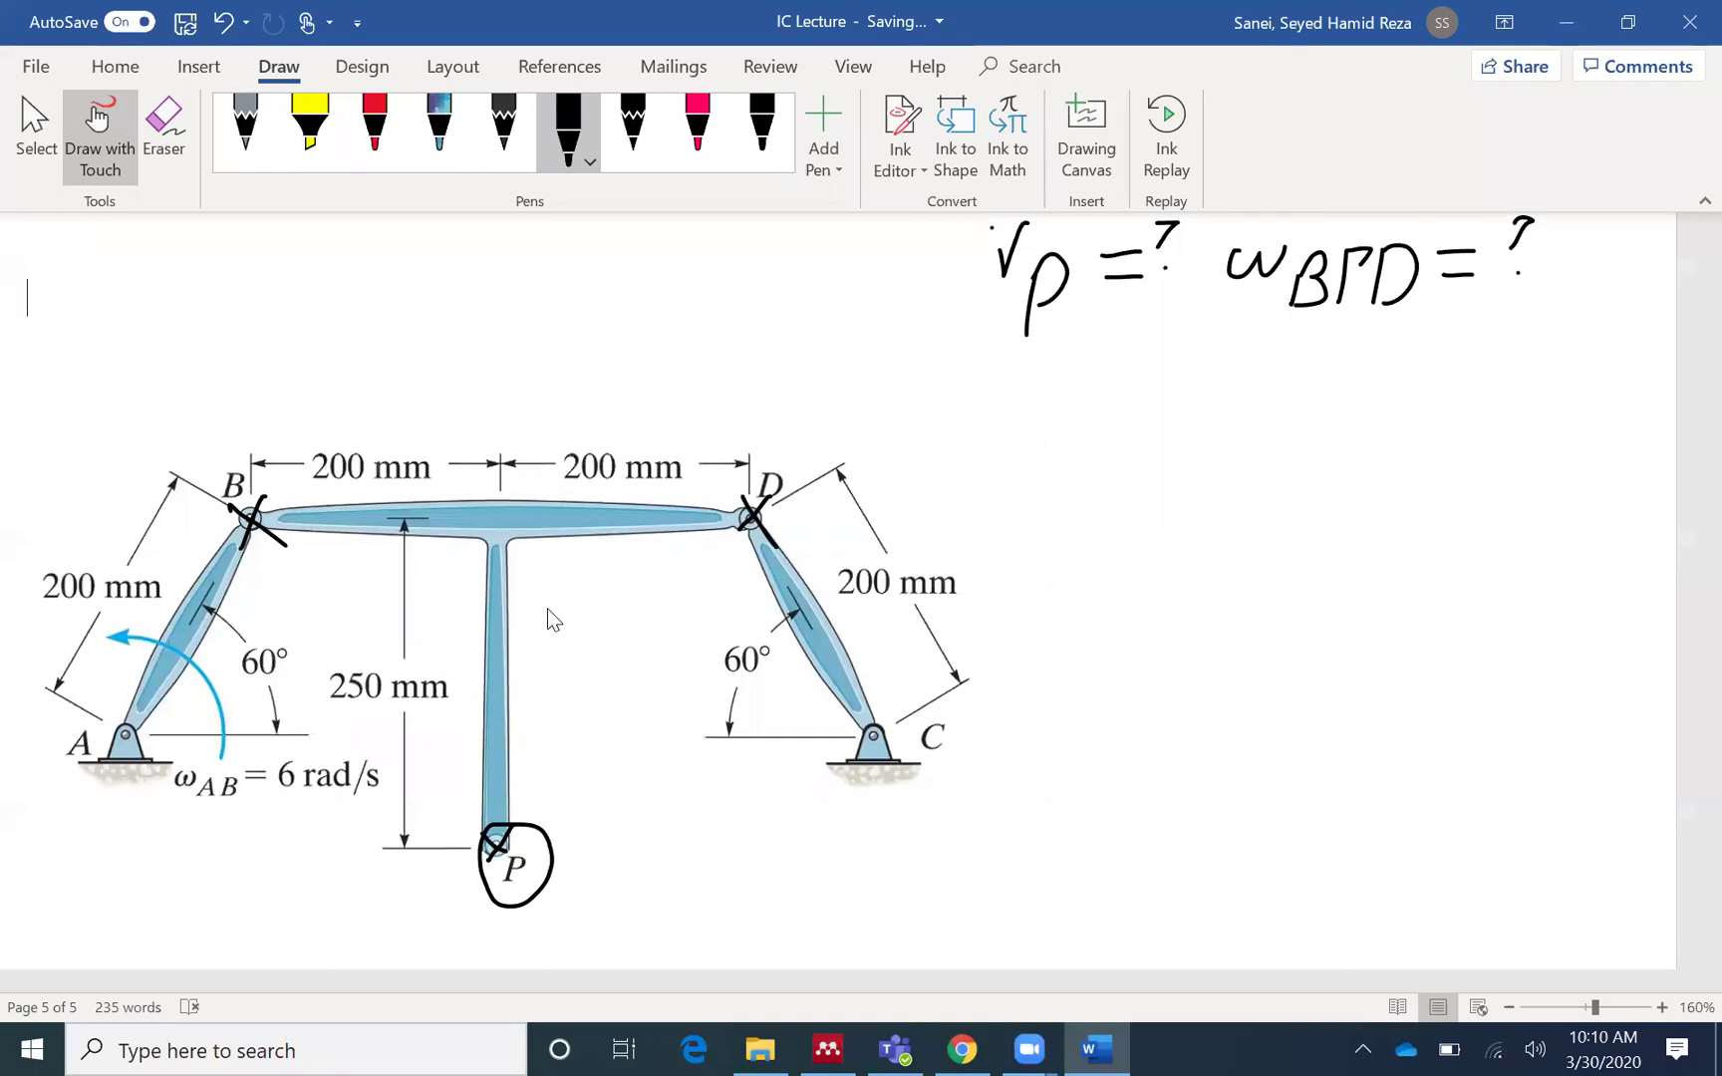
pyautogui.scroll(1, 549, 610)
pyautogui.scroll(1, 548, 608)
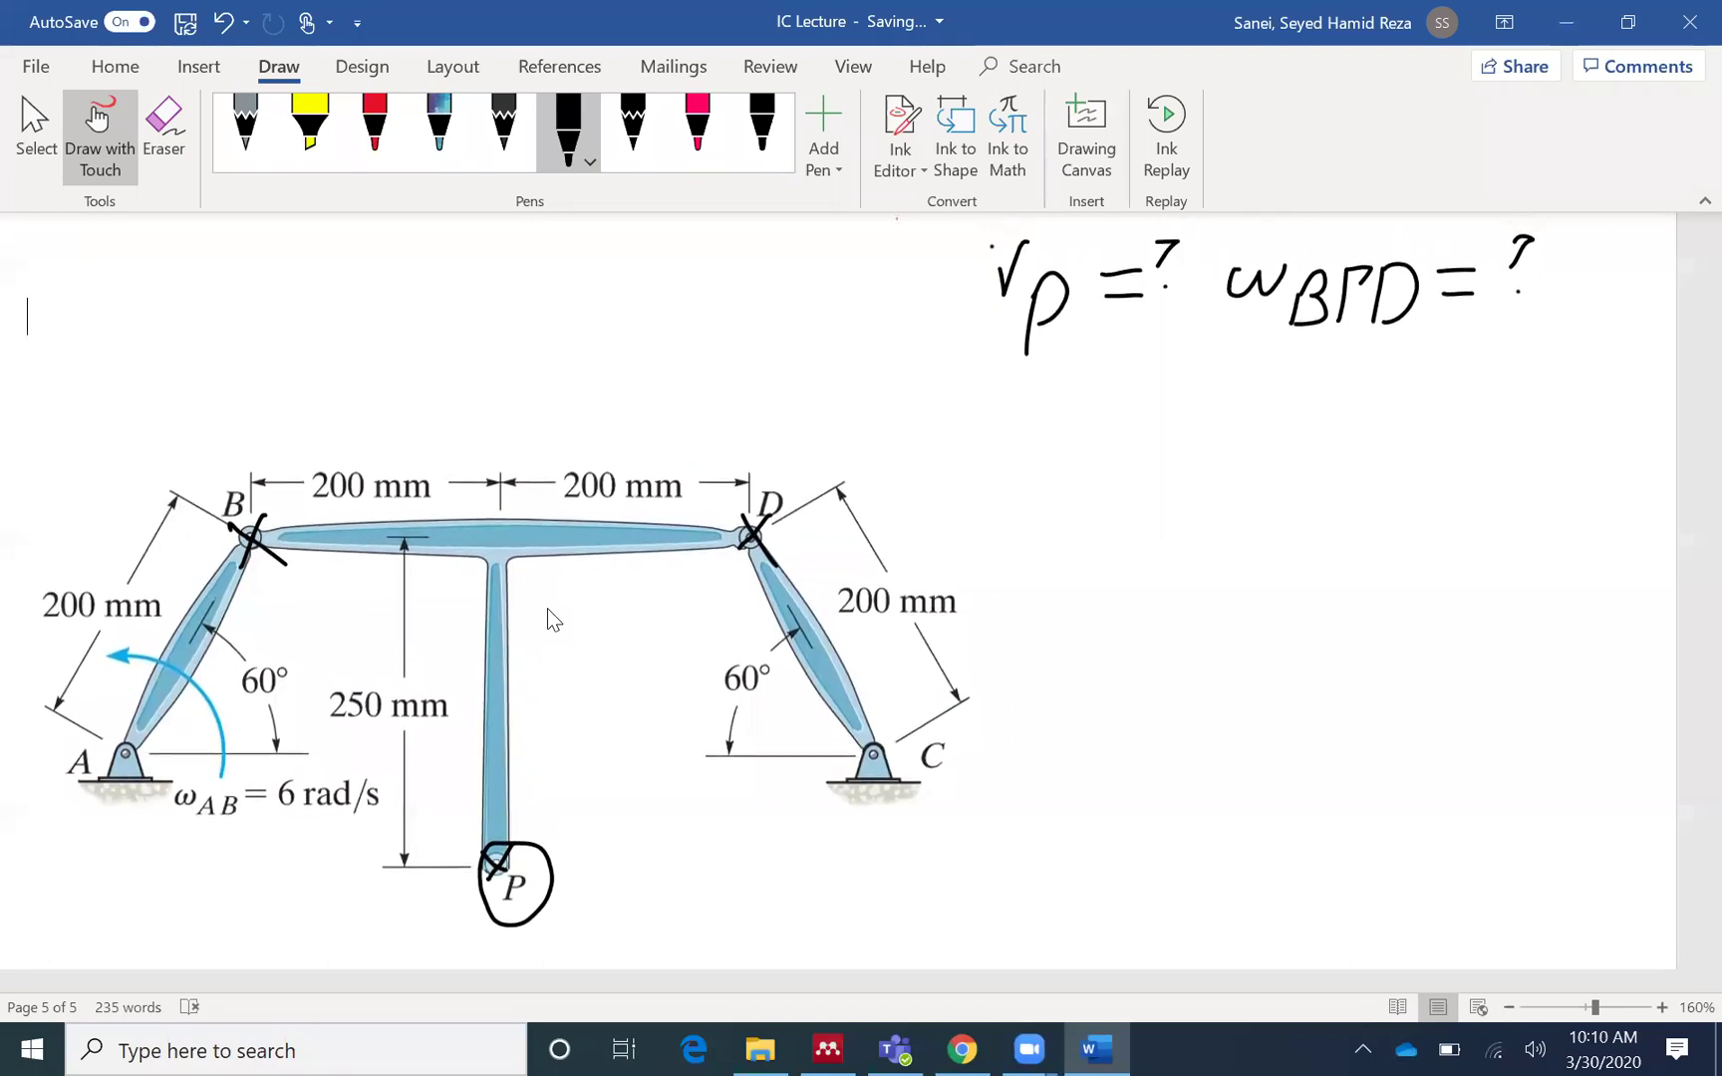
pyautogui.scroll(1, 547, 608)
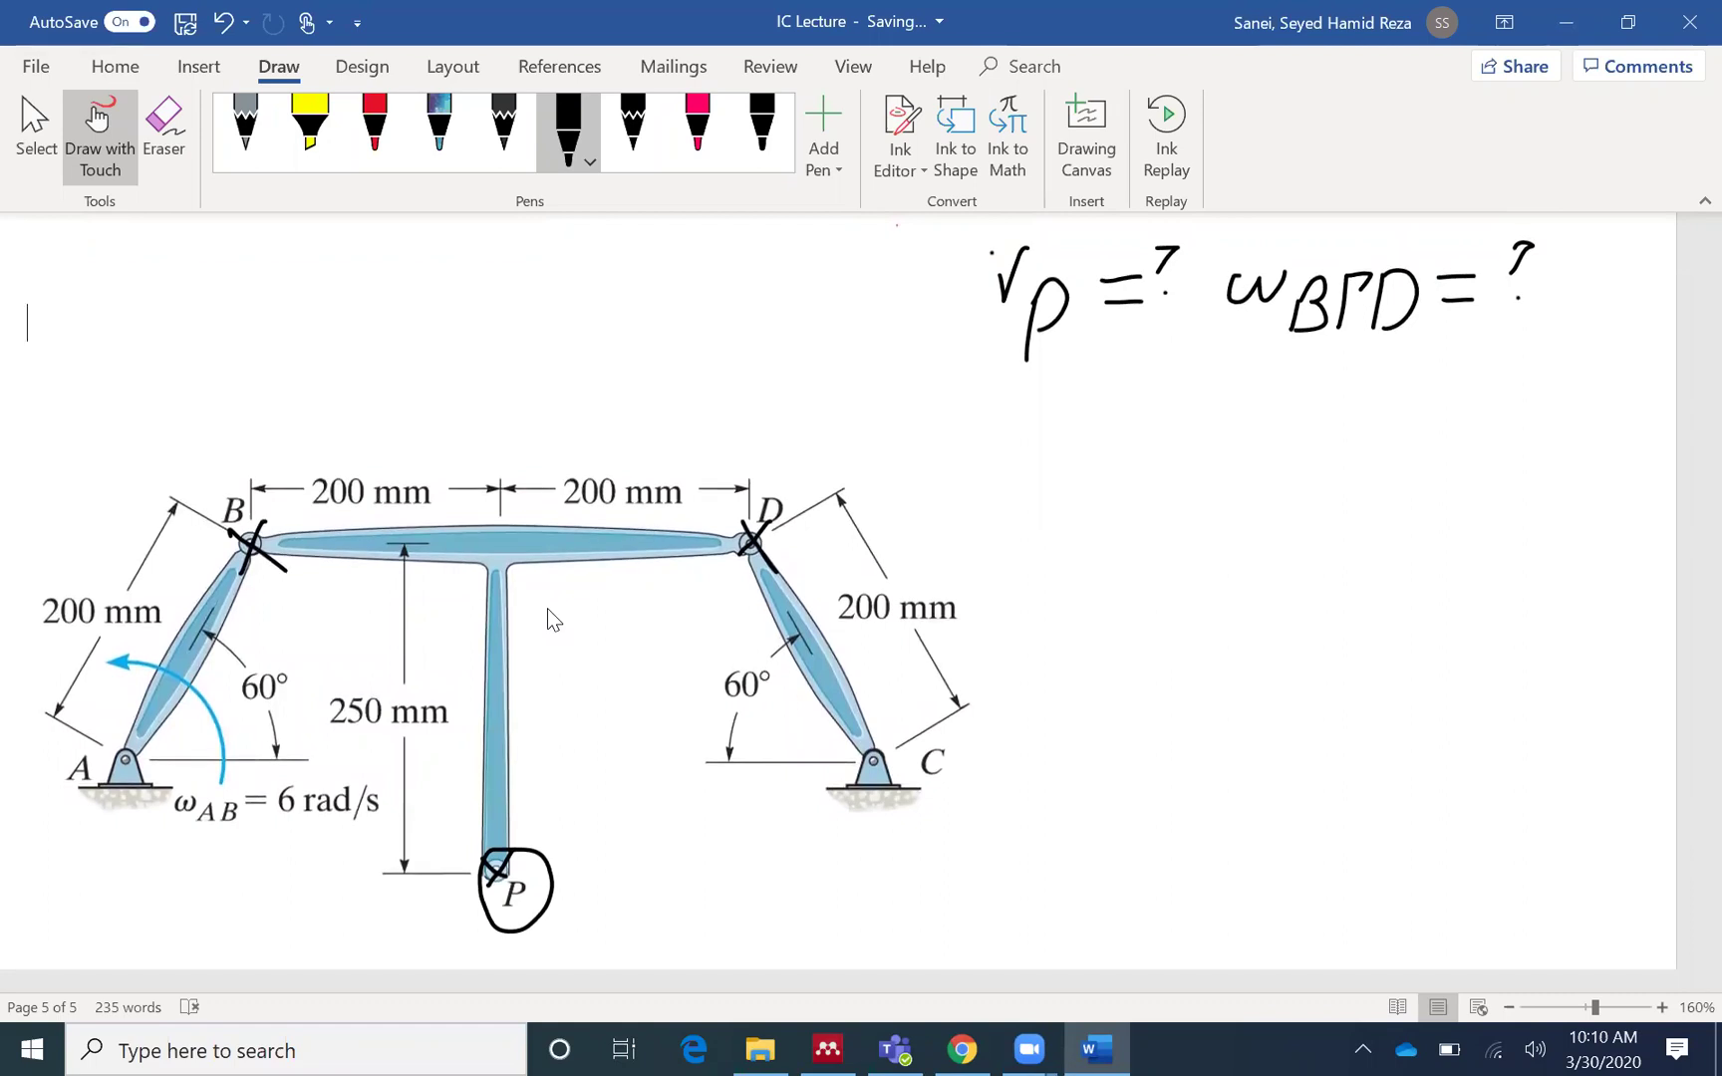
# Circle the right and left 60° angle labels in ink.
pyautogui.moveTo(733, 634)
pyautogui.mouseDown()
pyautogui.moveTo(696, 713)
pyautogui.moveTo(793, 697)
pyautogui.moveTo(755, 634)
pyautogui.mouseUp()
pyautogui.moveTo(285, 631); pyautogui.dragTo(271, 735)
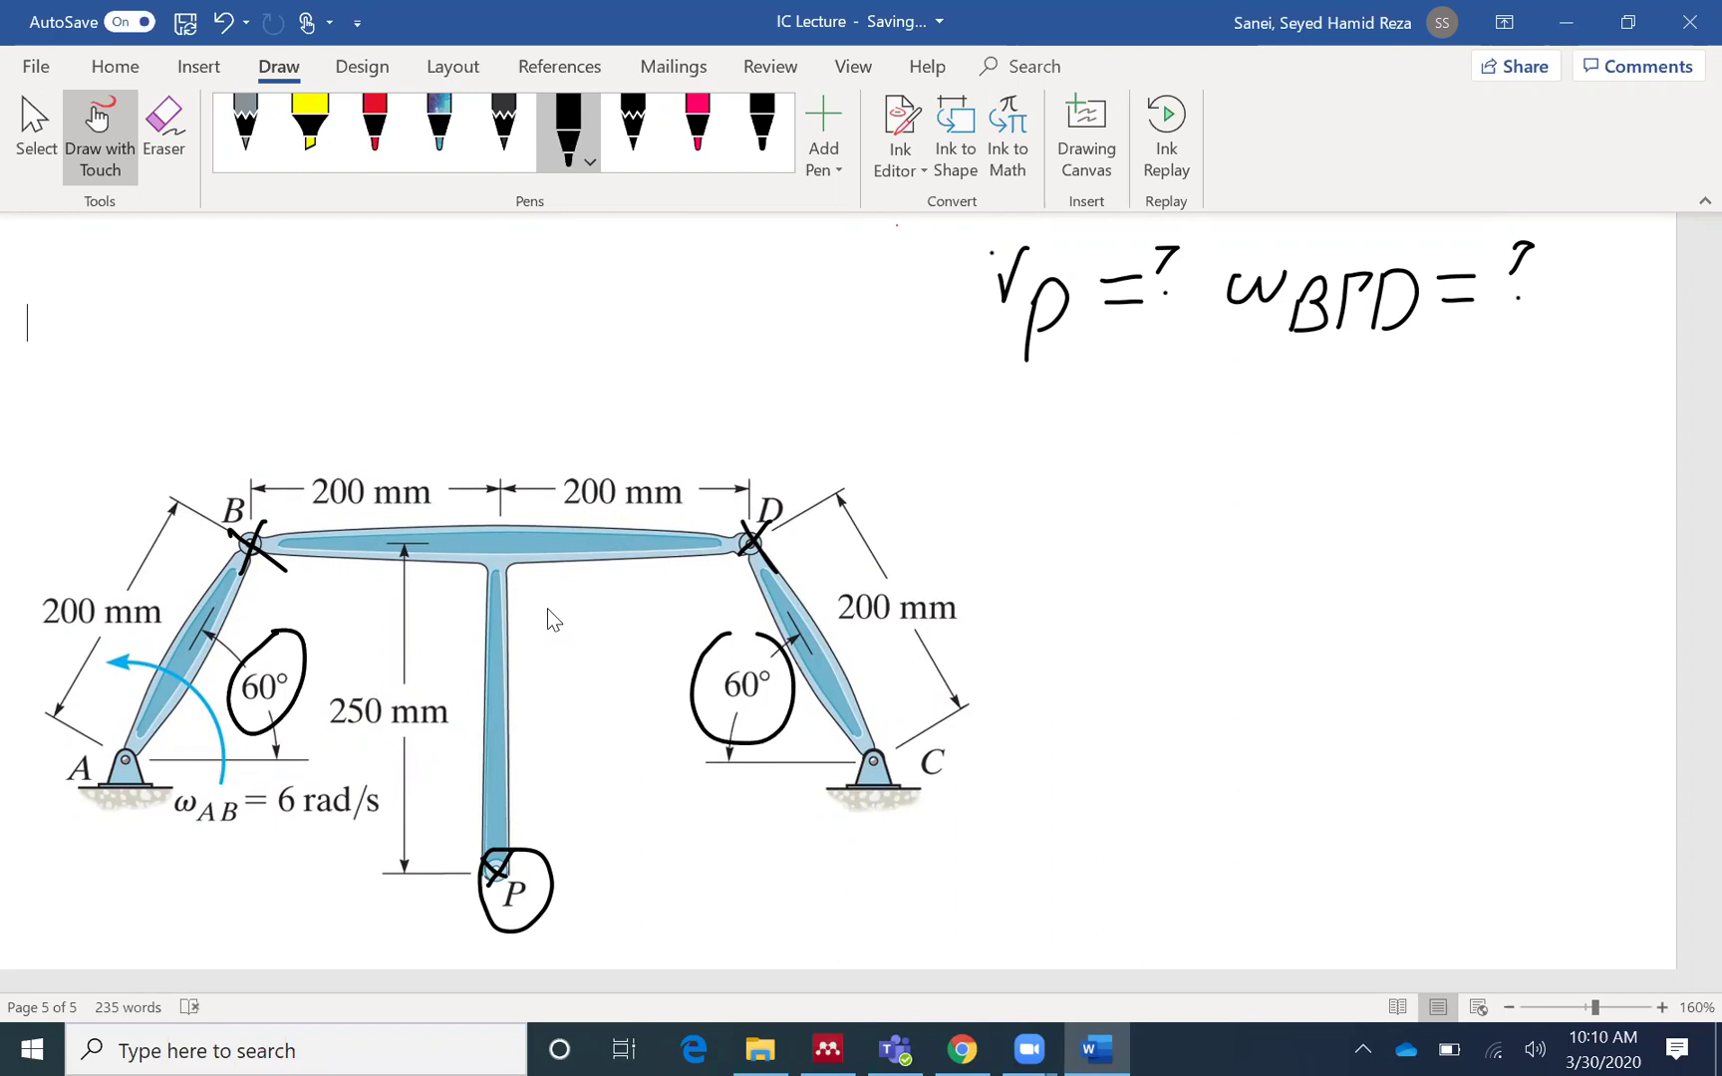
pyautogui.scroll(1, 547, 608)
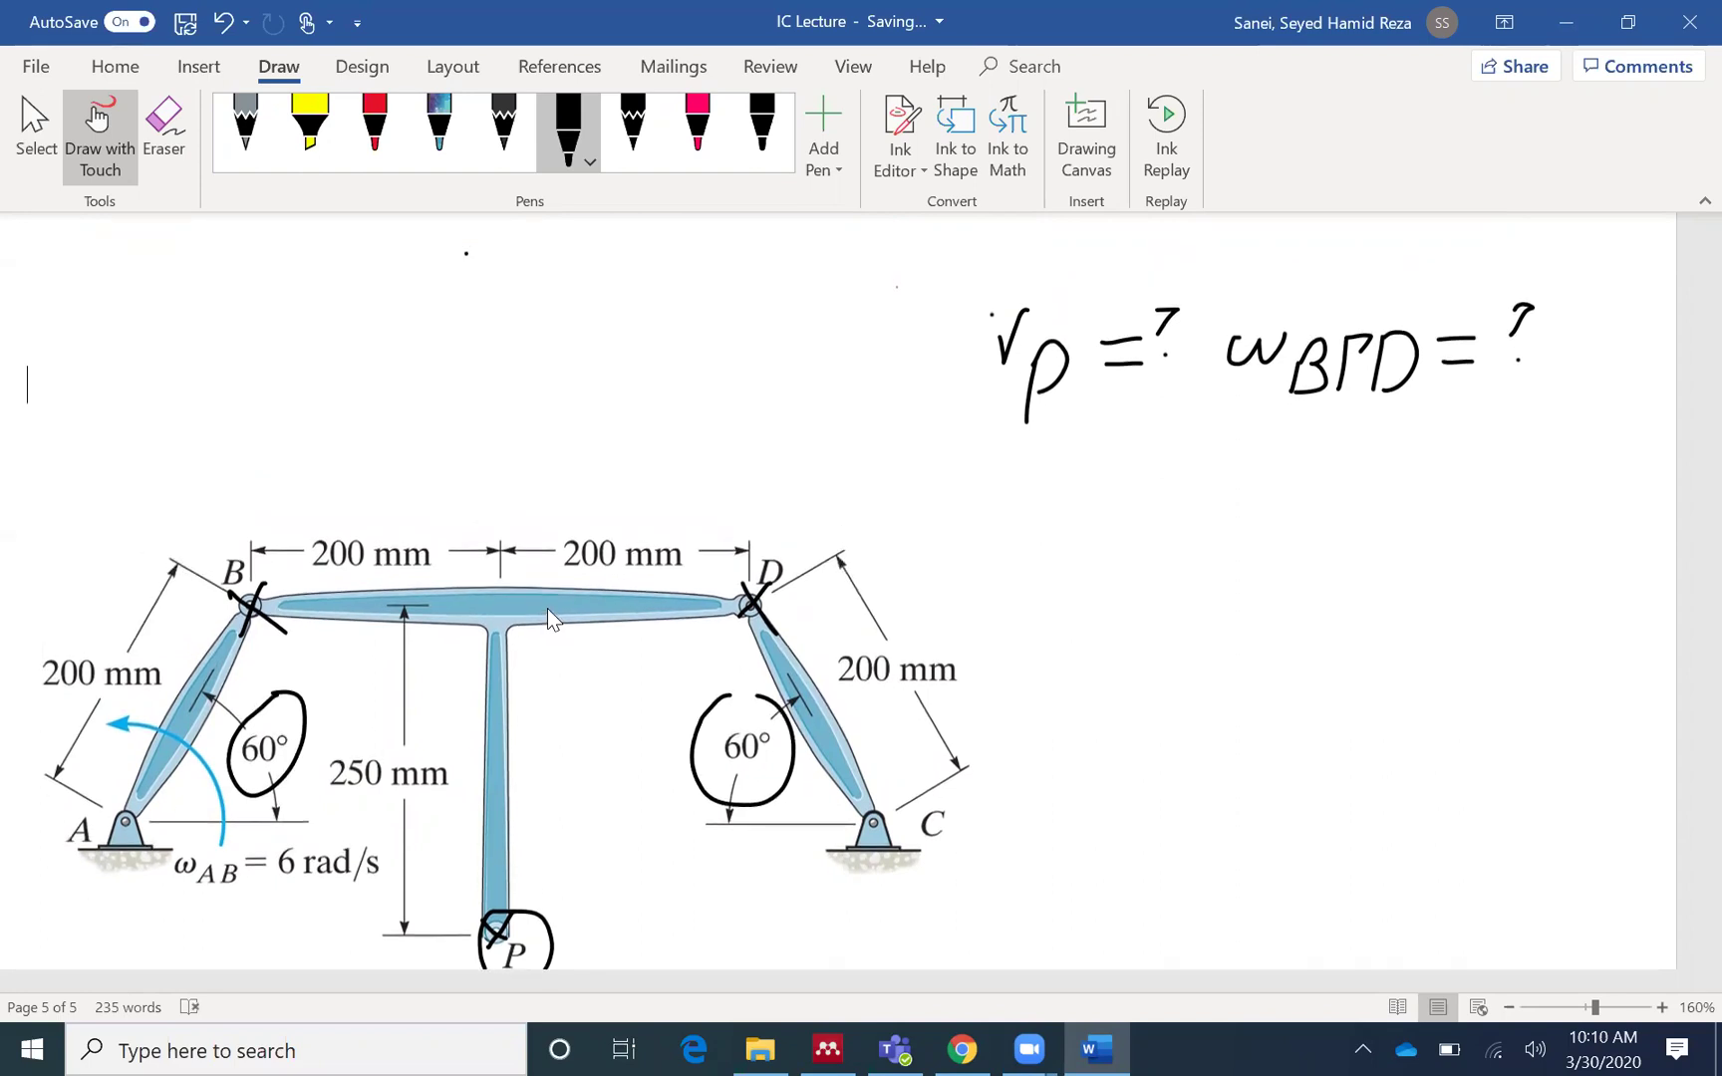
pyautogui.scroll(-1, 547, 608)
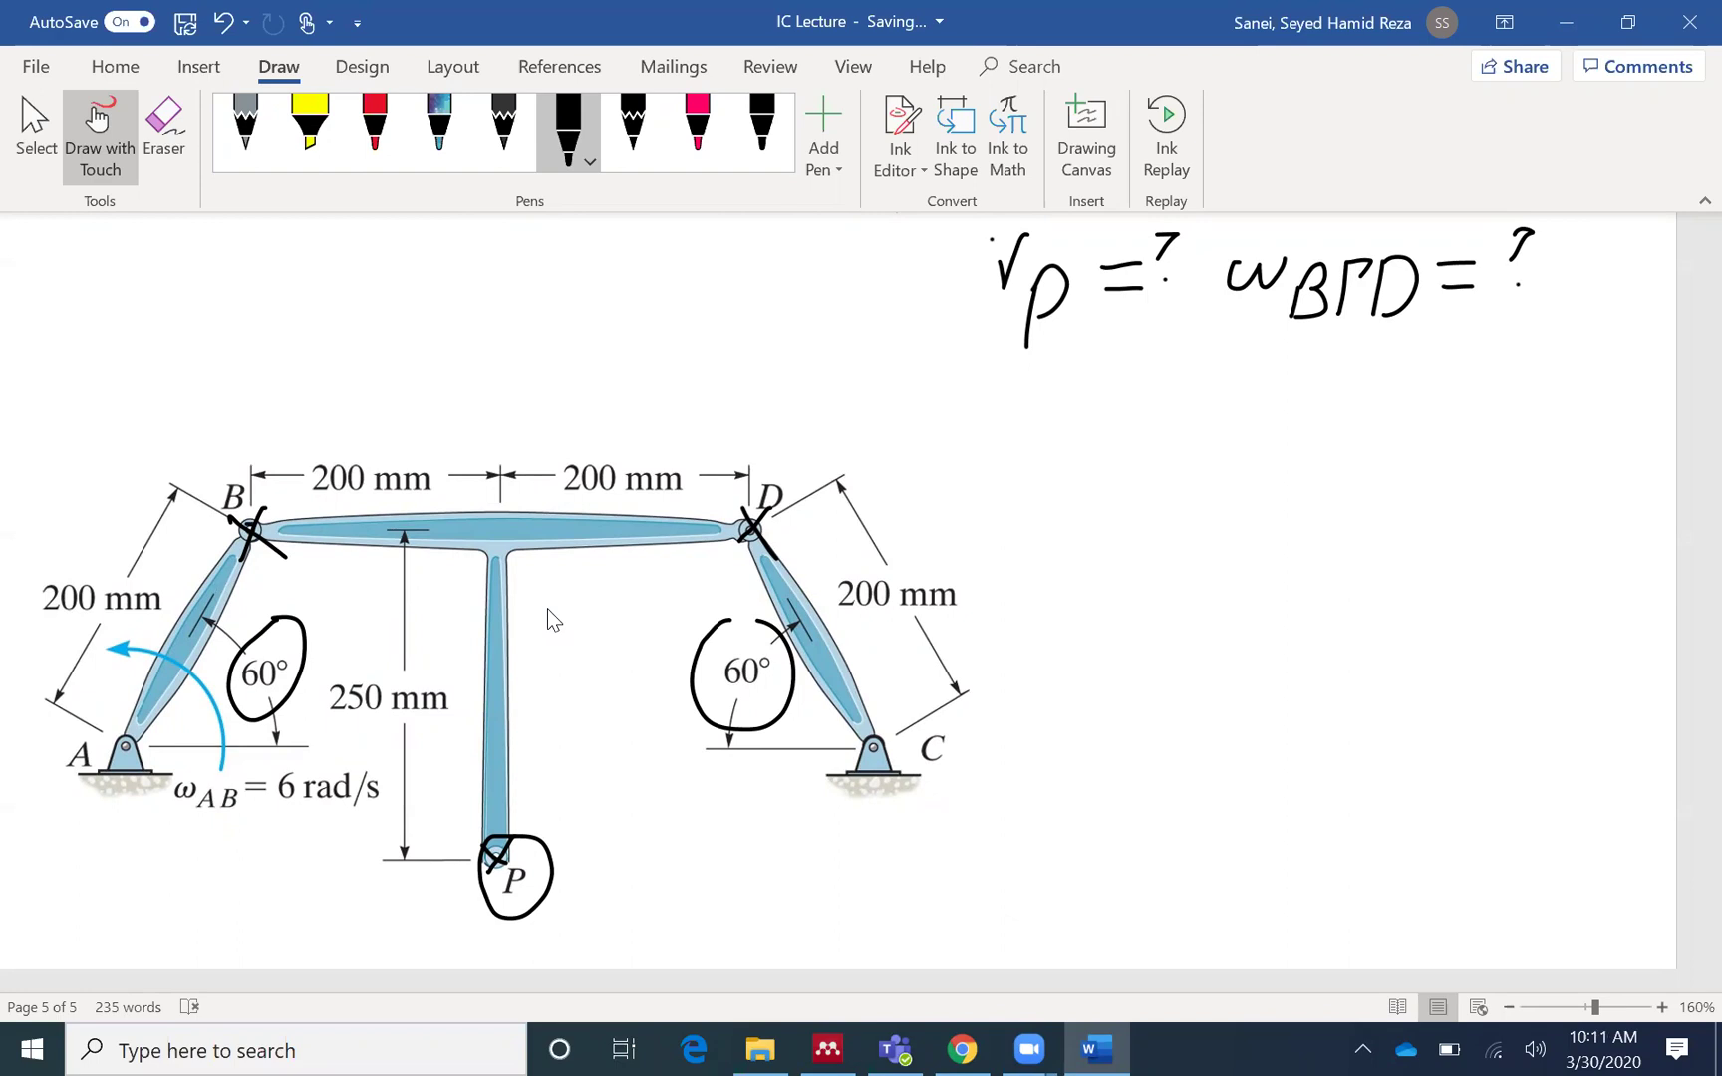
# Draw velocity arrows at B pointing up-left and at D pointing down-left.
pyautogui.moveTo(249, 526)
pyautogui.mouseDown()
pyautogui.moveTo(145, 442)
pyautogui.moveTo(153, 416)
pyautogui.moveTo(180, 428)
pyautogui.mouseUp()
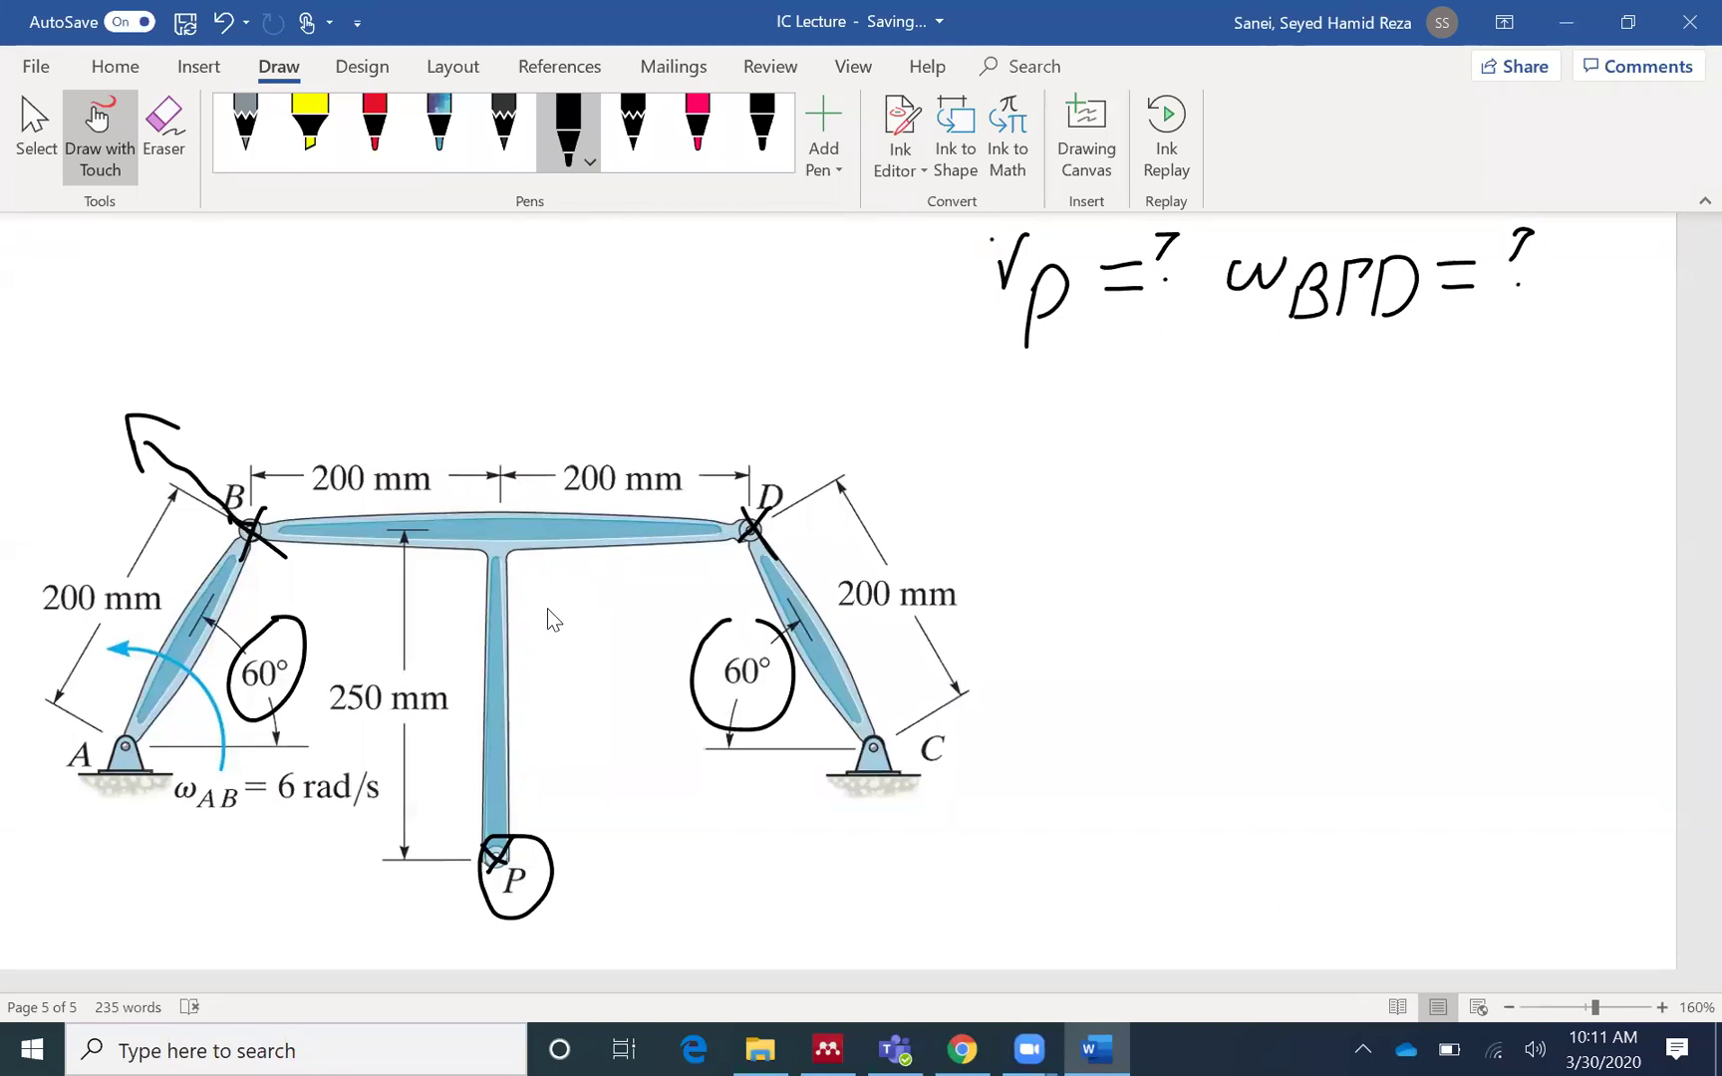
pyautogui.moveTo(754, 530); pyautogui.dragTo(646, 630)
pyautogui.moveTo(642, 578)
pyautogui.mouseDown()
pyautogui.moveTo(629, 653)
pyautogui.moveTo(669, 638)
pyautogui.mouseUp()
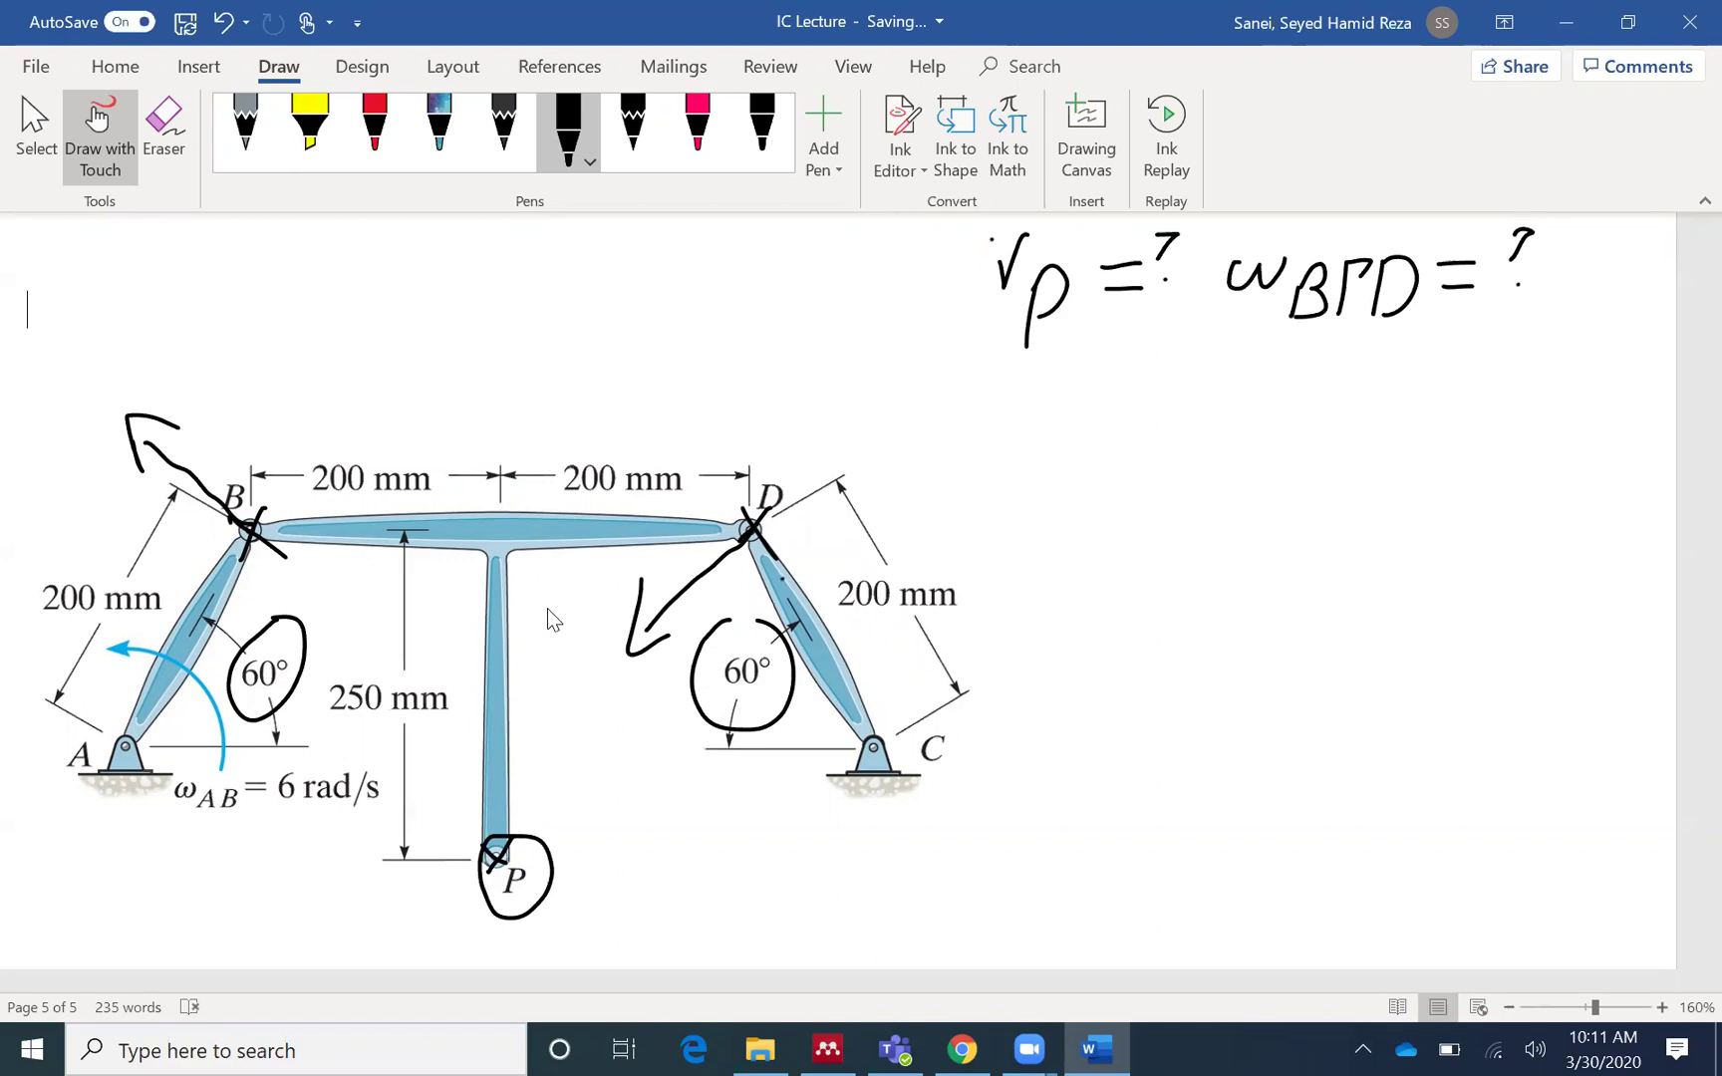
# Extend lines from D and B to their intersection, cross it, and label it IC.
pyautogui.moveTo(782, 581); pyautogui.dragTo(526, 214)
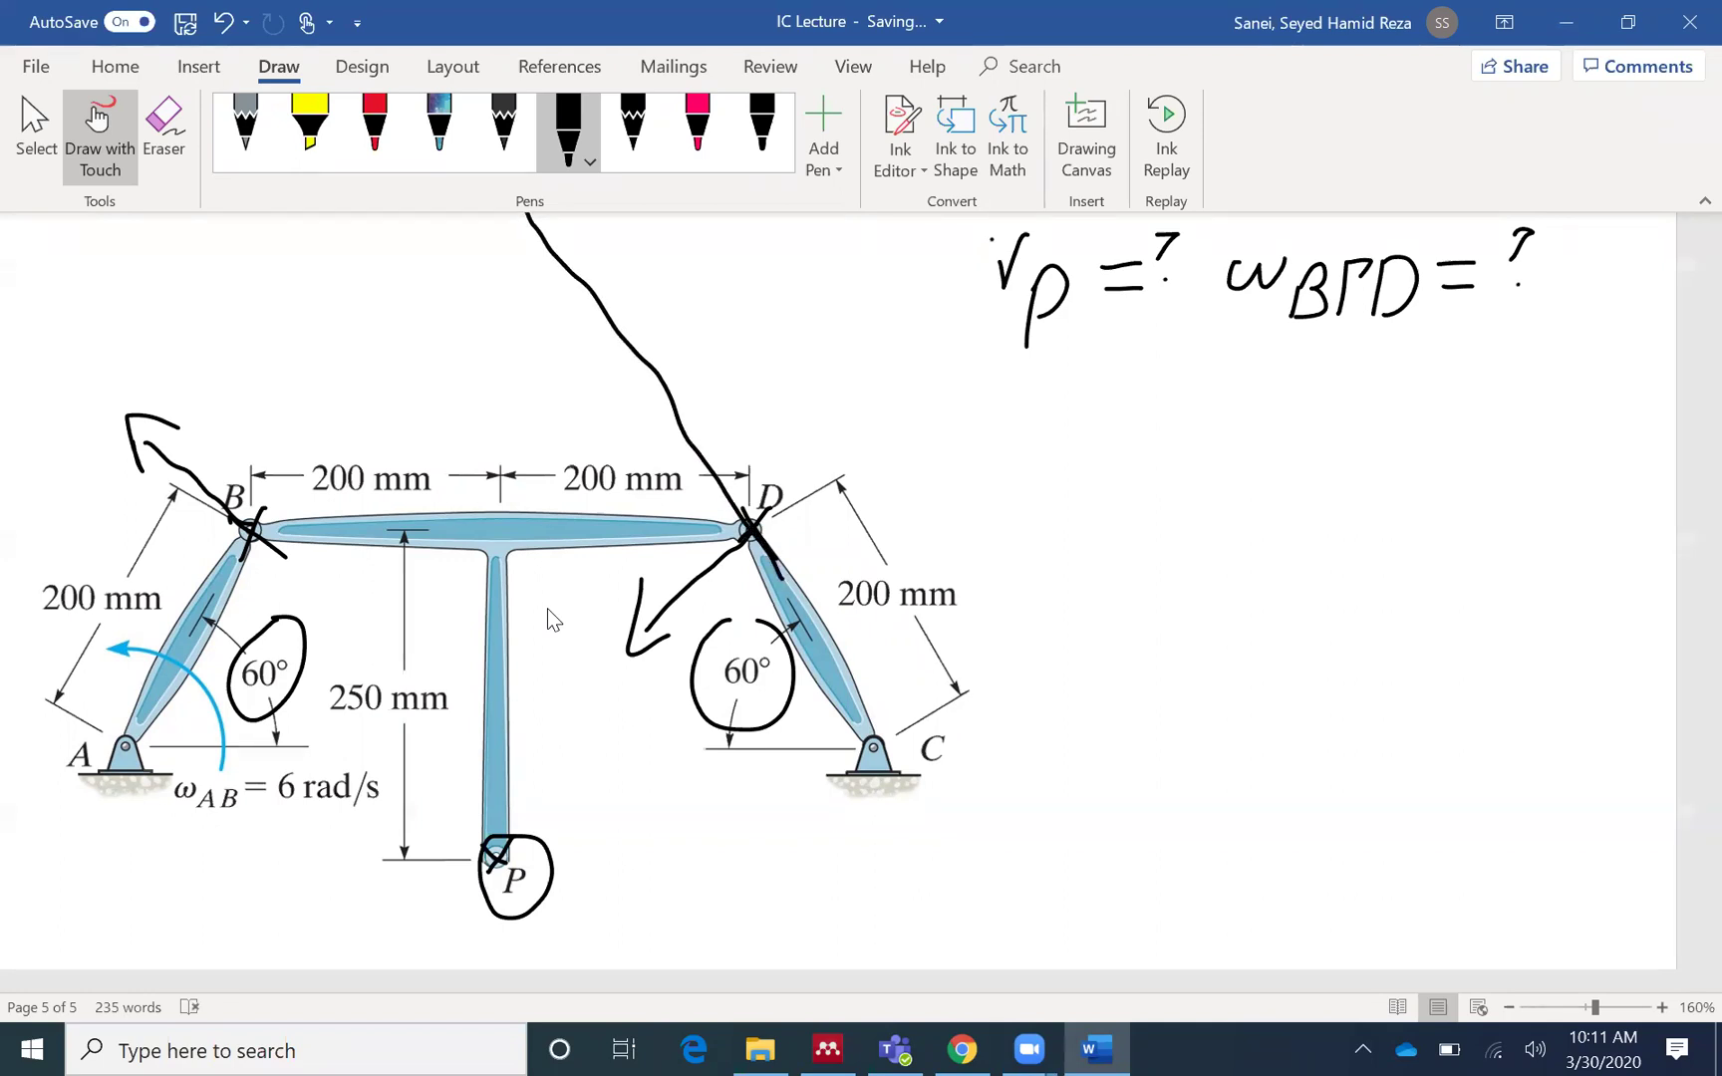
pyautogui.moveTo(227, 578); pyautogui.dragTo(513, 220)
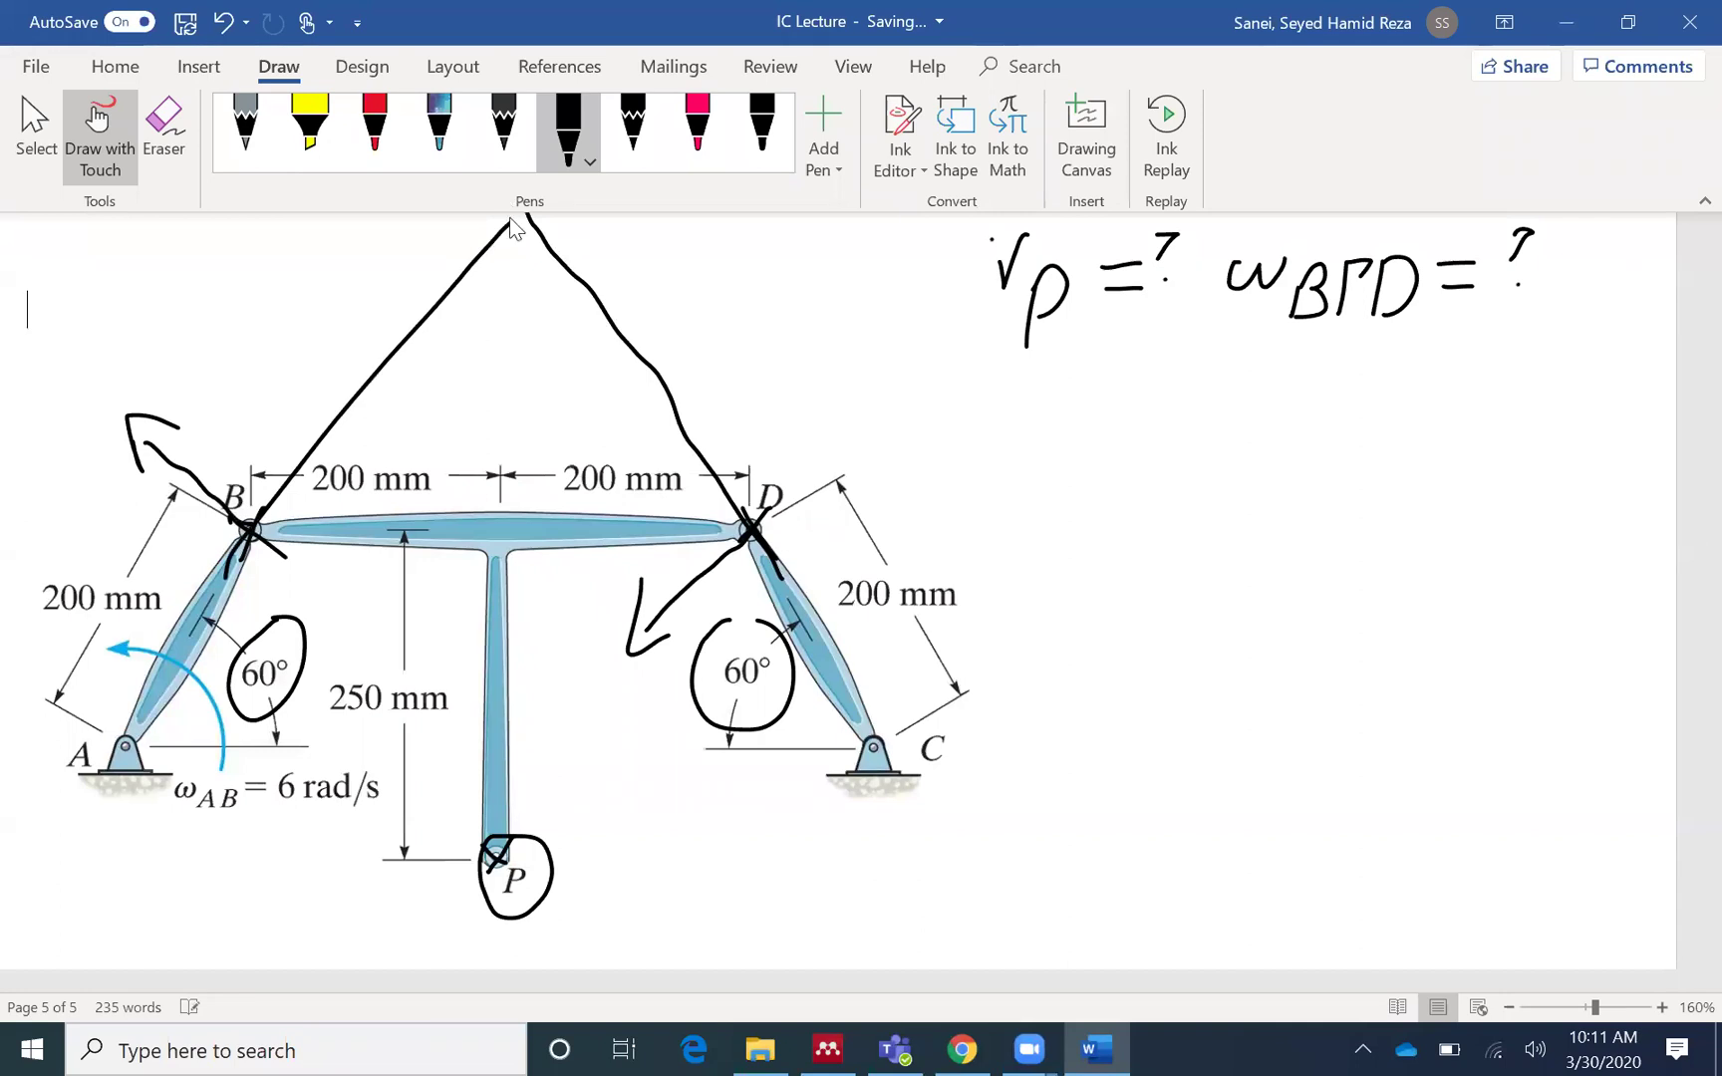
pyautogui.scroll(3, 601, 349)
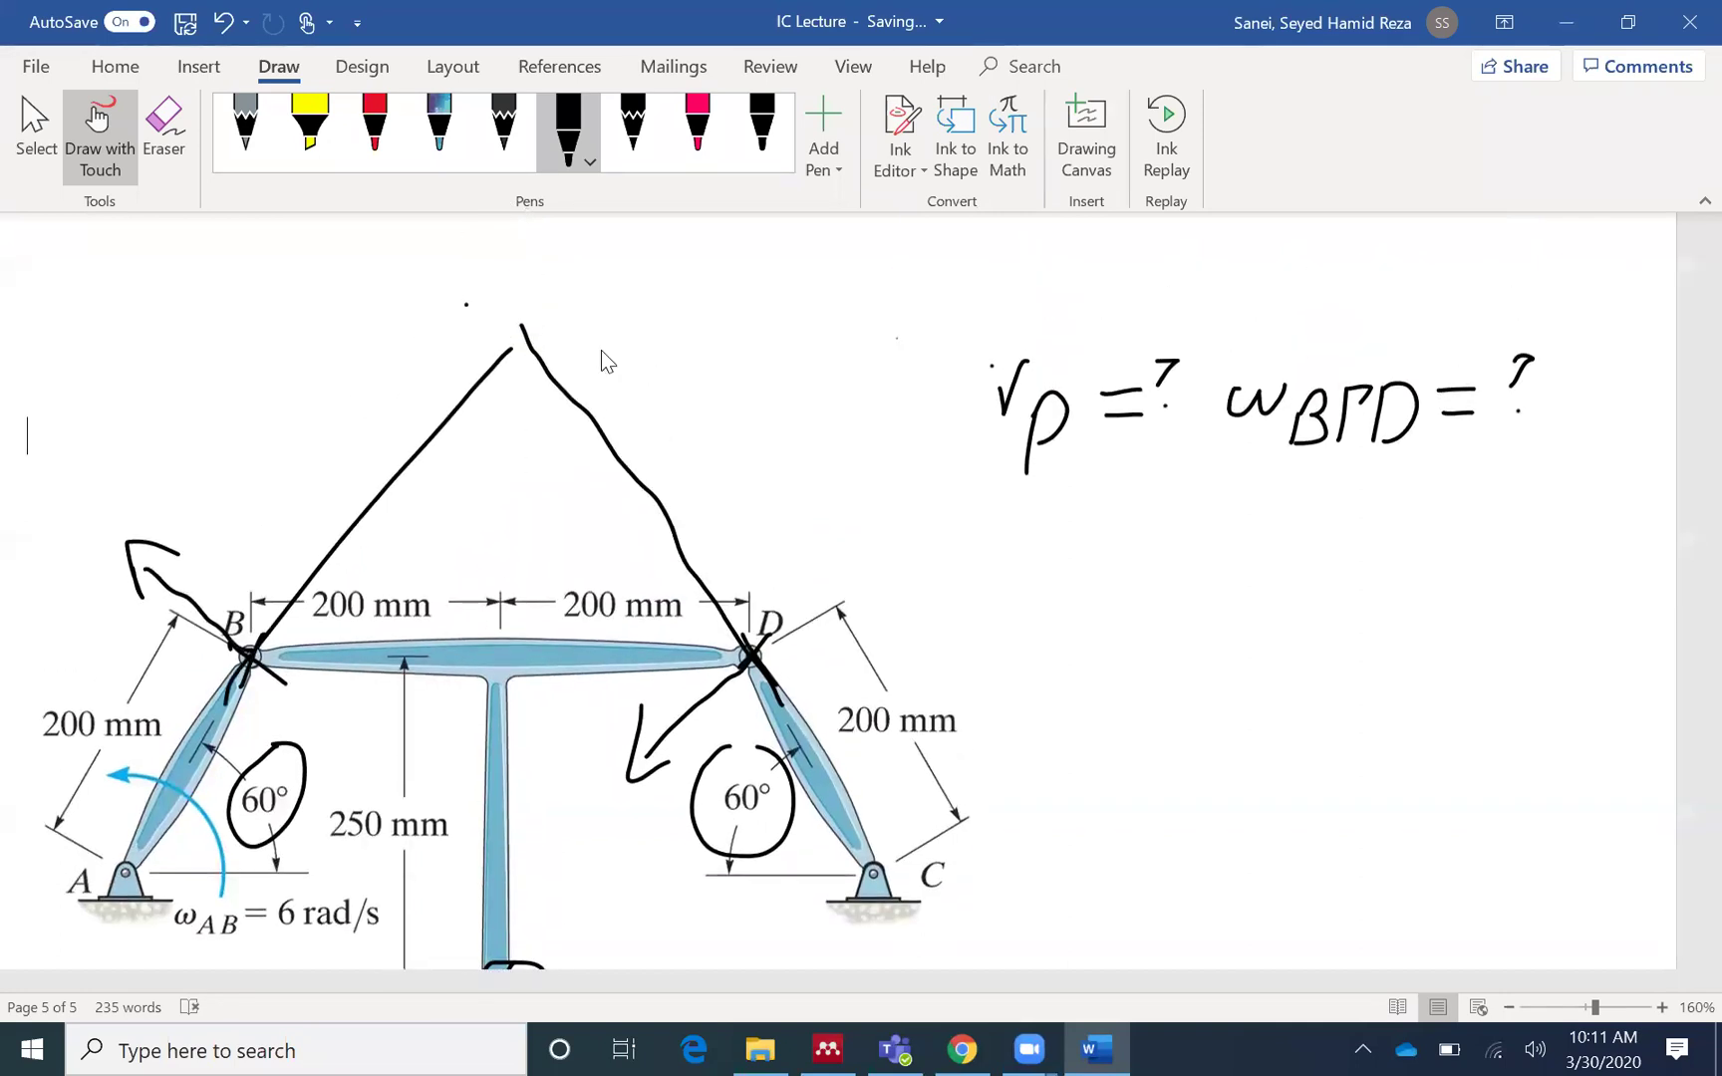
pyautogui.moveTo(522, 330)
pyautogui.mouseDown()
pyautogui.moveTo(509, 357)
pyautogui.moveTo(543, 303)
pyautogui.moveTo(542, 359)
pyautogui.mouseUp()
pyautogui.click(505, 305)
pyautogui.moveTo(623, 274)
pyautogui.mouseDown()
pyautogui.moveTo(623, 354)
pyautogui.moveTo(680, 251)
pyautogui.mouseUp()
pyautogui.moveTo(583, 360); pyautogui.dragTo(670, 339)
pyautogui.moveTo(749, 251)
pyautogui.mouseDown()
pyautogui.moveTo(713, 297)
pyautogui.moveTo(763, 307)
pyautogui.mouseUp()
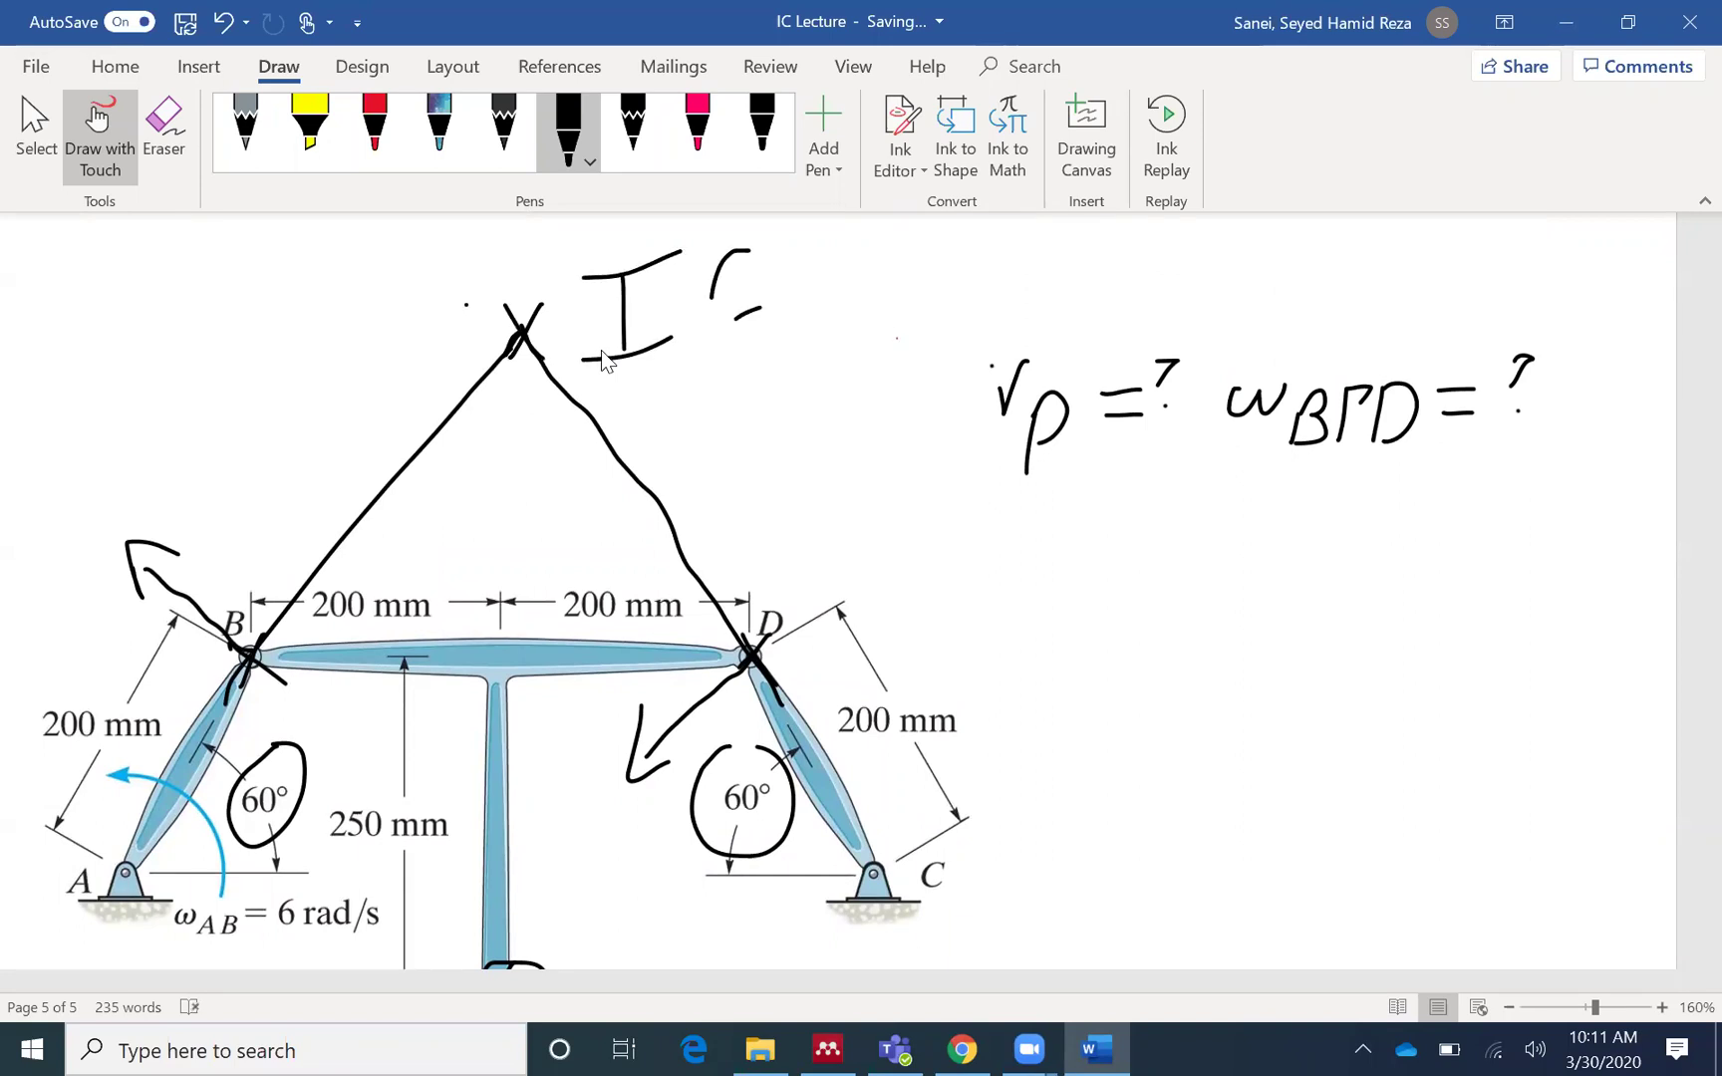
pyautogui.moveTo(716, 300); pyautogui.dragTo(746, 317)
# Mark the 60° angles at B, D and the IC apex with arcs and labels.
pyautogui.moveTo(333, 551)
pyautogui.mouseDown()
pyautogui.moveTo(352, 647)
pyautogui.moveTo(371, 569)
pyautogui.moveTo(411, 550)
pyautogui.mouseUp()
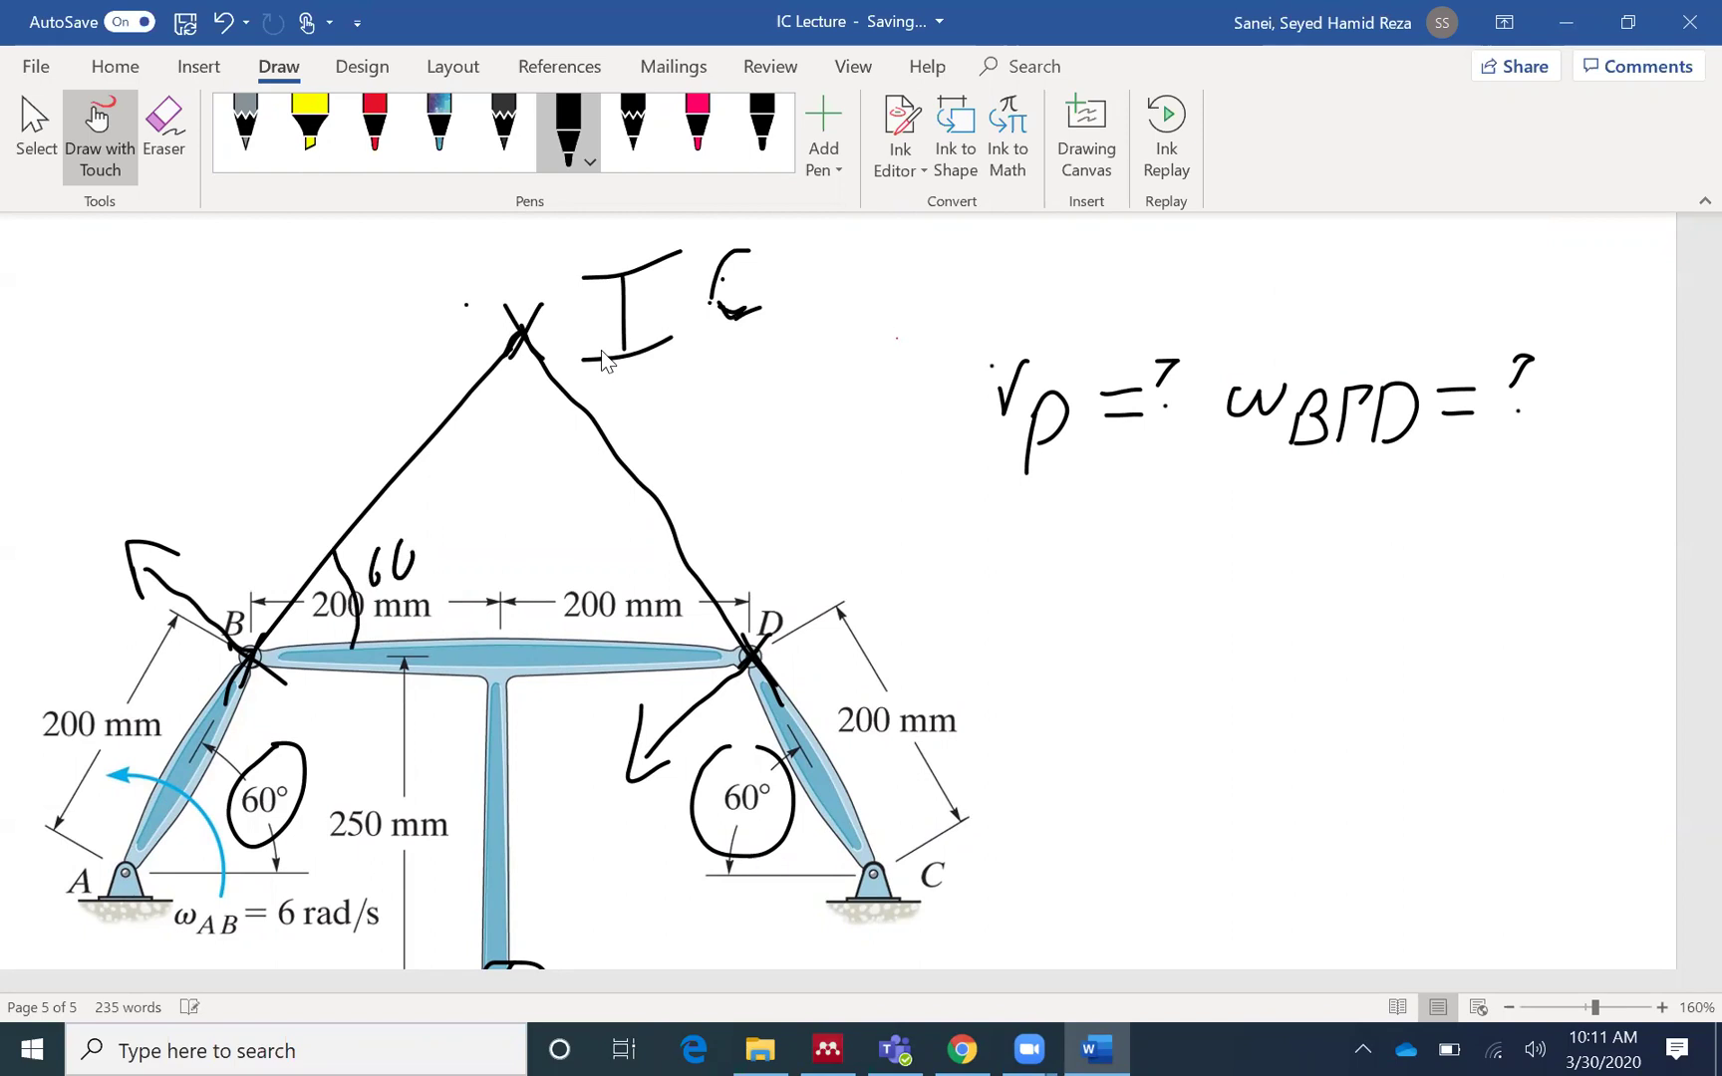
pyautogui.moveTo(680, 553); pyautogui.dragTo(626, 650)
pyautogui.moveTo(620, 527)
pyautogui.mouseDown()
pyautogui.moveTo(608, 558)
pyautogui.moveTo(641, 528)
pyautogui.mouseUp()
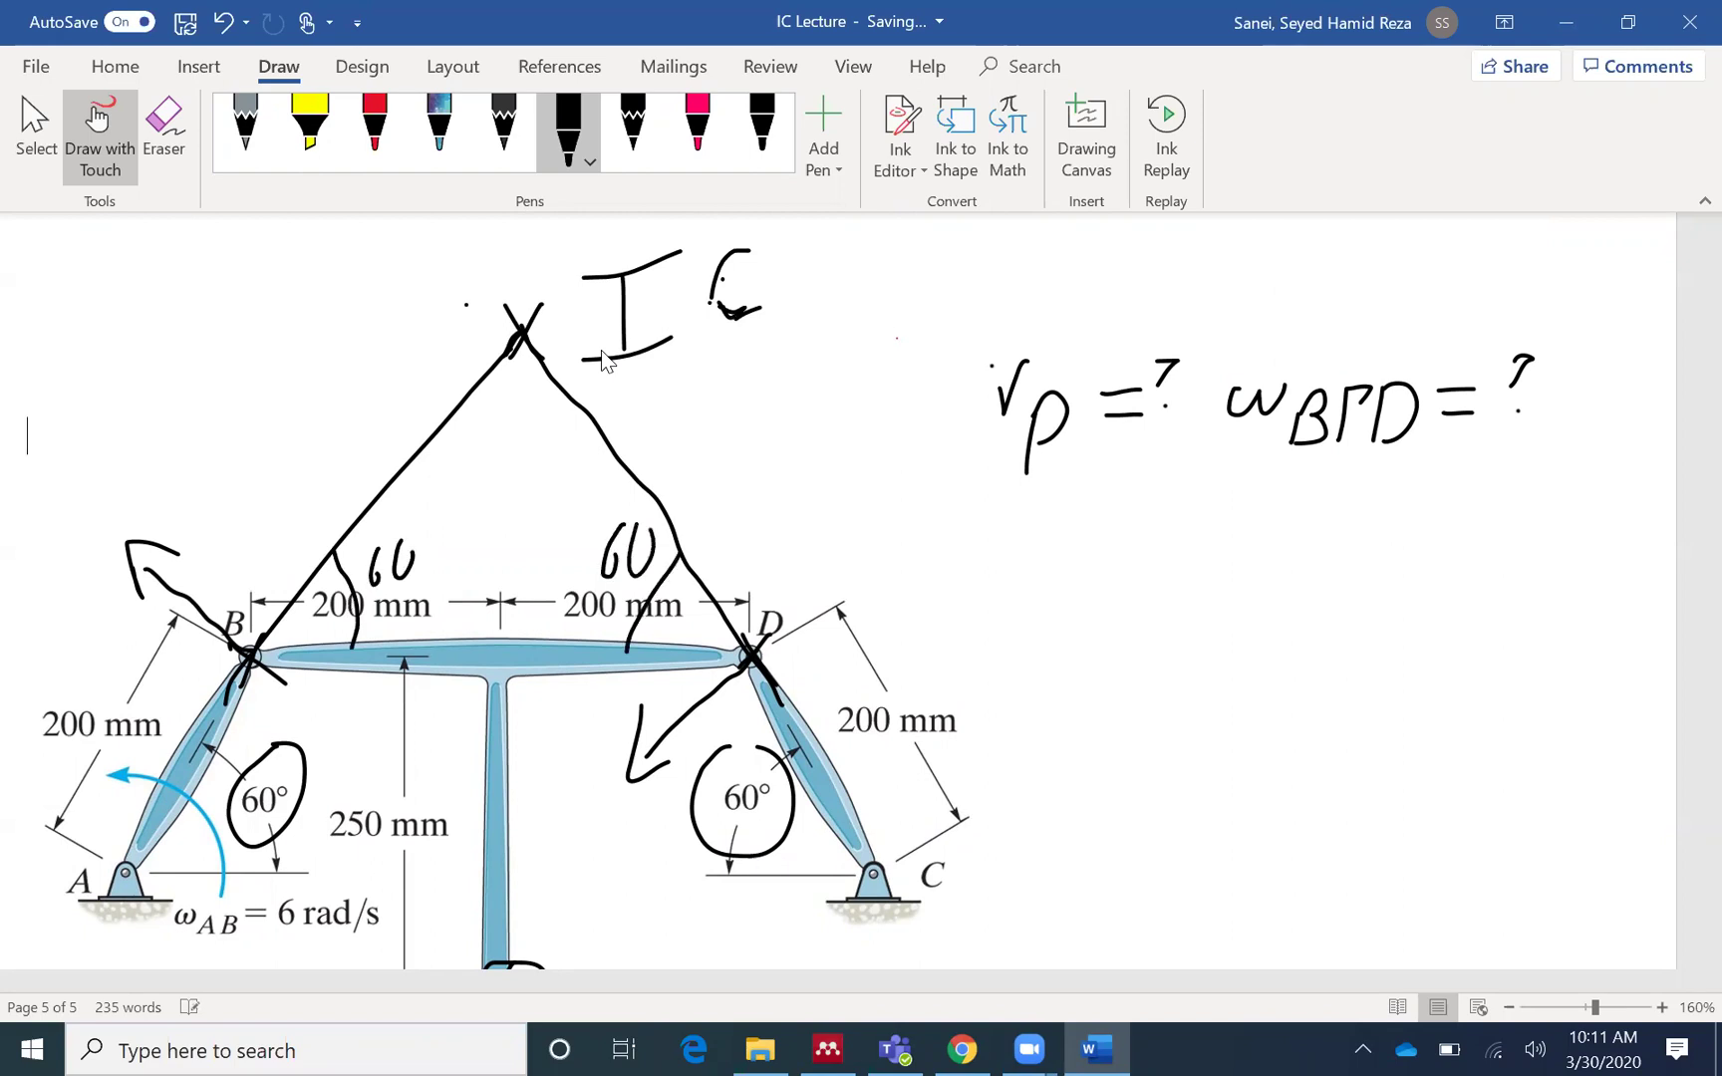
pyautogui.moveTo(488, 385)
pyautogui.mouseDown()
pyautogui.moveTo(560, 387)
pyautogui.moveTo(482, 486)
pyautogui.moveTo(498, 459)
pyautogui.mouseUp()
pyautogui.moveTo(535, 414)
pyautogui.mouseDown()
pyautogui.moveTo(513, 468)
pyautogui.moveTo(544, 416)
pyautogui.mouseUp()
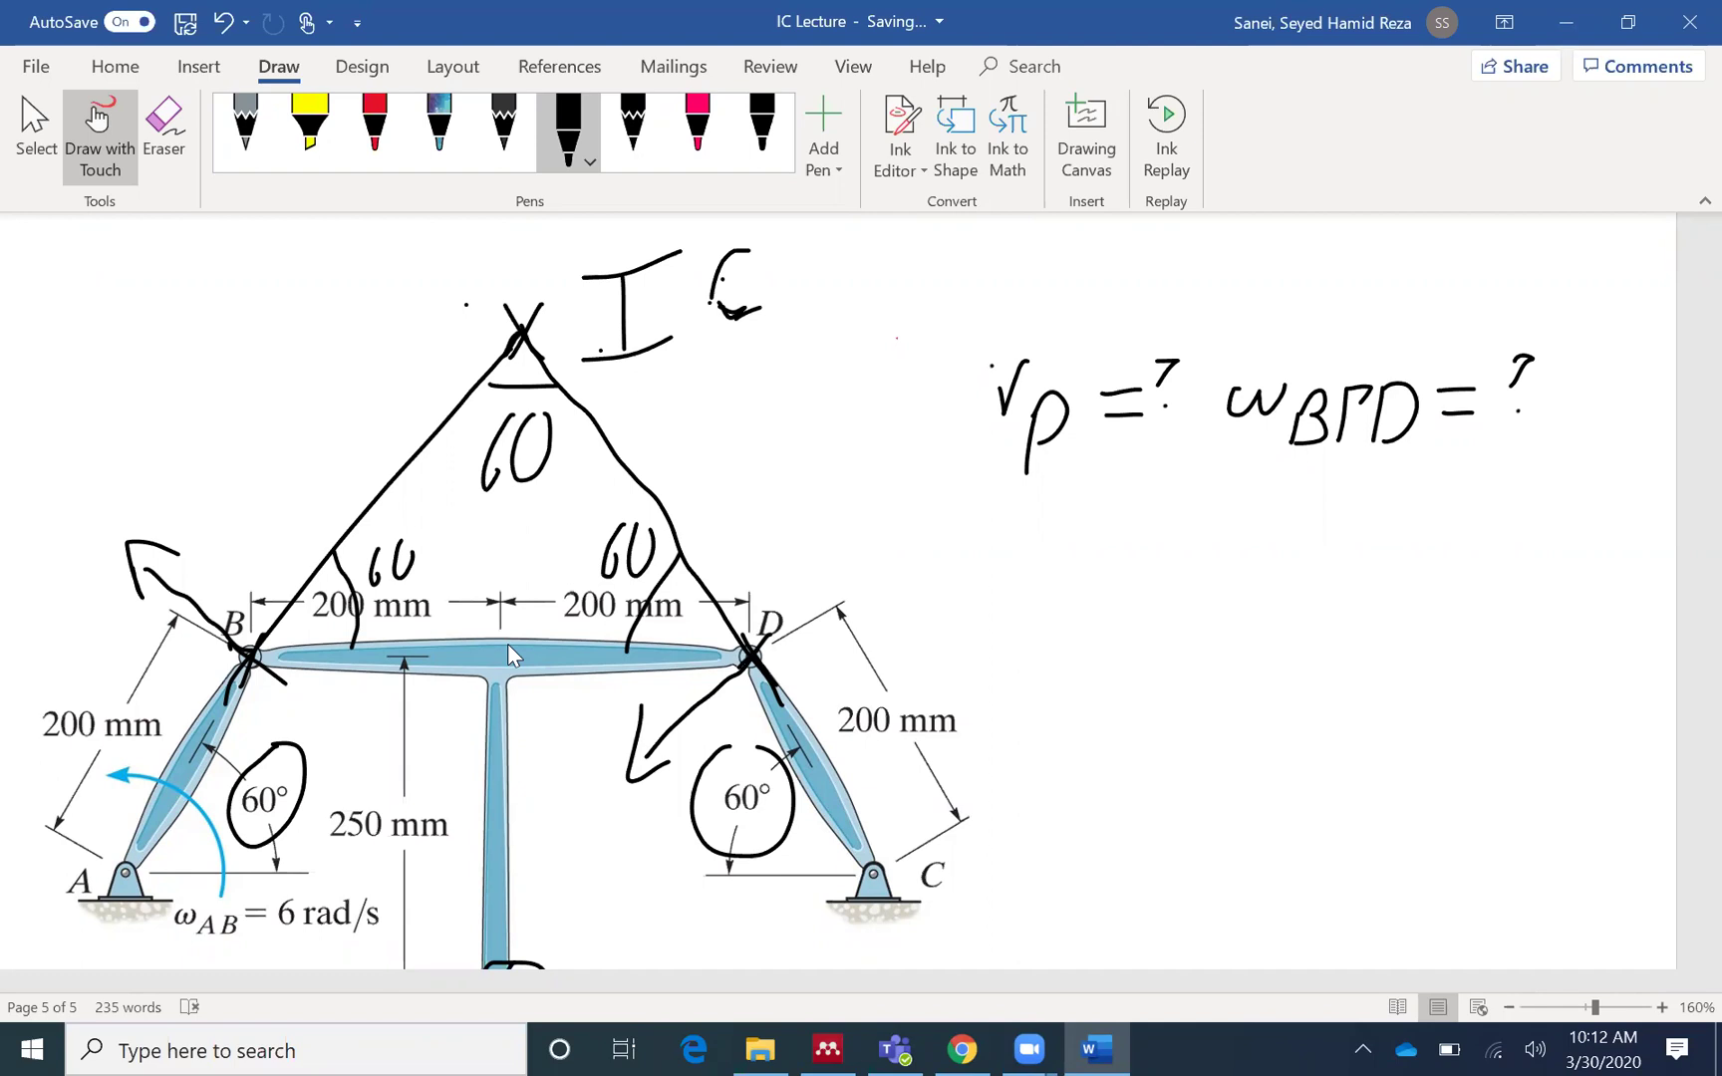
# Sketch a separate triangle beside the figure with corners marked IC, B and D.
pyautogui.moveTo(1201, 545); pyautogui.dragTo(1111, 737)
pyautogui.moveTo(1205, 548)
pyautogui.mouseDown()
pyautogui.moveTo(1316, 741)
pyautogui.moveTo(1114, 745)
pyautogui.mouseUp()
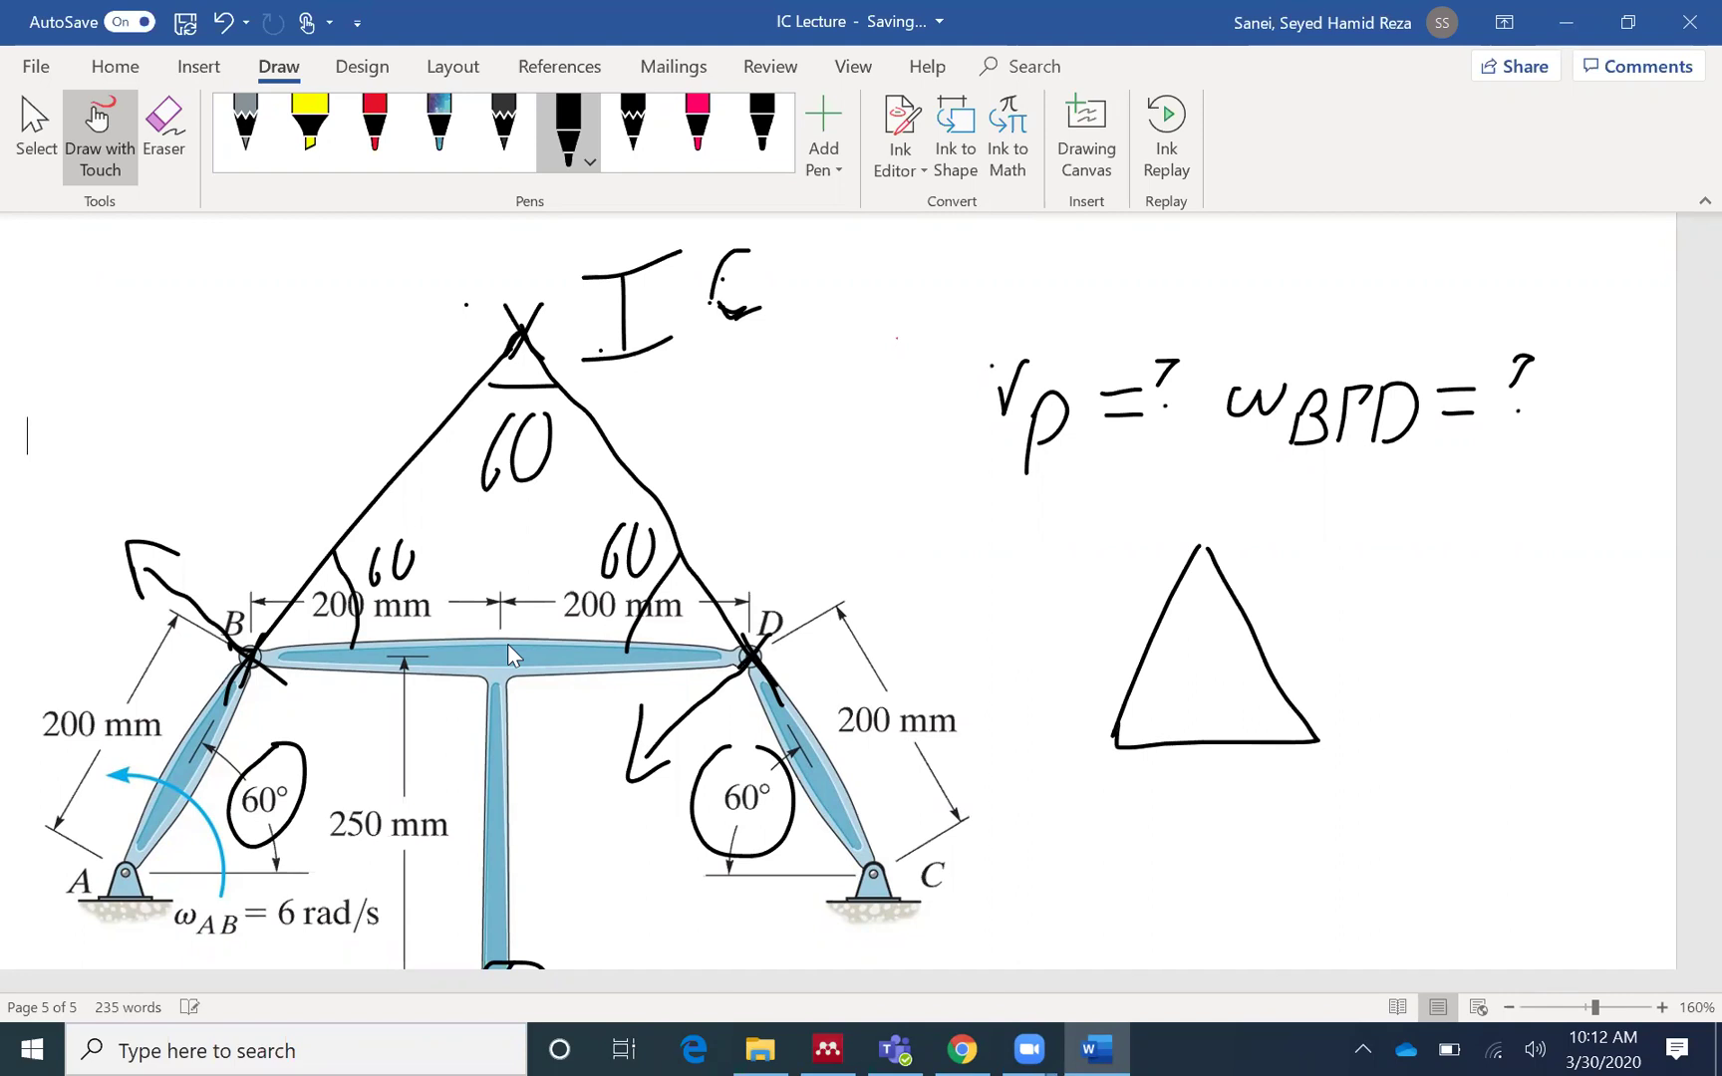
pyautogui.moveTo(1228, 523); pyautogui.dragTo(1183, 576)
pyautogui.moveTo(1199, 524); pyautogui.dragTo(1222, 568)
pyautogui.moveTo(1284, 513)
pyautogui.mouseDown()
pyautogui.moveTo(1286, 560)
pyautogui.moveTo(1314, 496)
pyautogui.mouseUp()
pyautogui.moveTo(1265, 554); pyautogui.dragTo(1313, 547)
pyautogui.moveTo(1351, 498); pyautogui.dragTo(1357, 548)
pyautogui.moveTo(1341, 715)
pyautogui.mouseDown()
pyautogui.moveTo(1306, 767)
pyautogui.moveTo(1336, 767)
pyautogui.mouseUp()
pyautogui.moveTo(1364, 739); pyautogui.dragTo(1367, 797)
pyautogui.moveTo(1136, 716); pyautogui.dragTo(1112, 767)
pyautogui.moveTo(1113, 719)
pyautogui.mouseDown()
pyautogui.moveTo(1130, 850)
pyautogui.moveTo(1154, 807)
pyautogui.moveTo(1144, 863)
pyautogui.mouseUp()
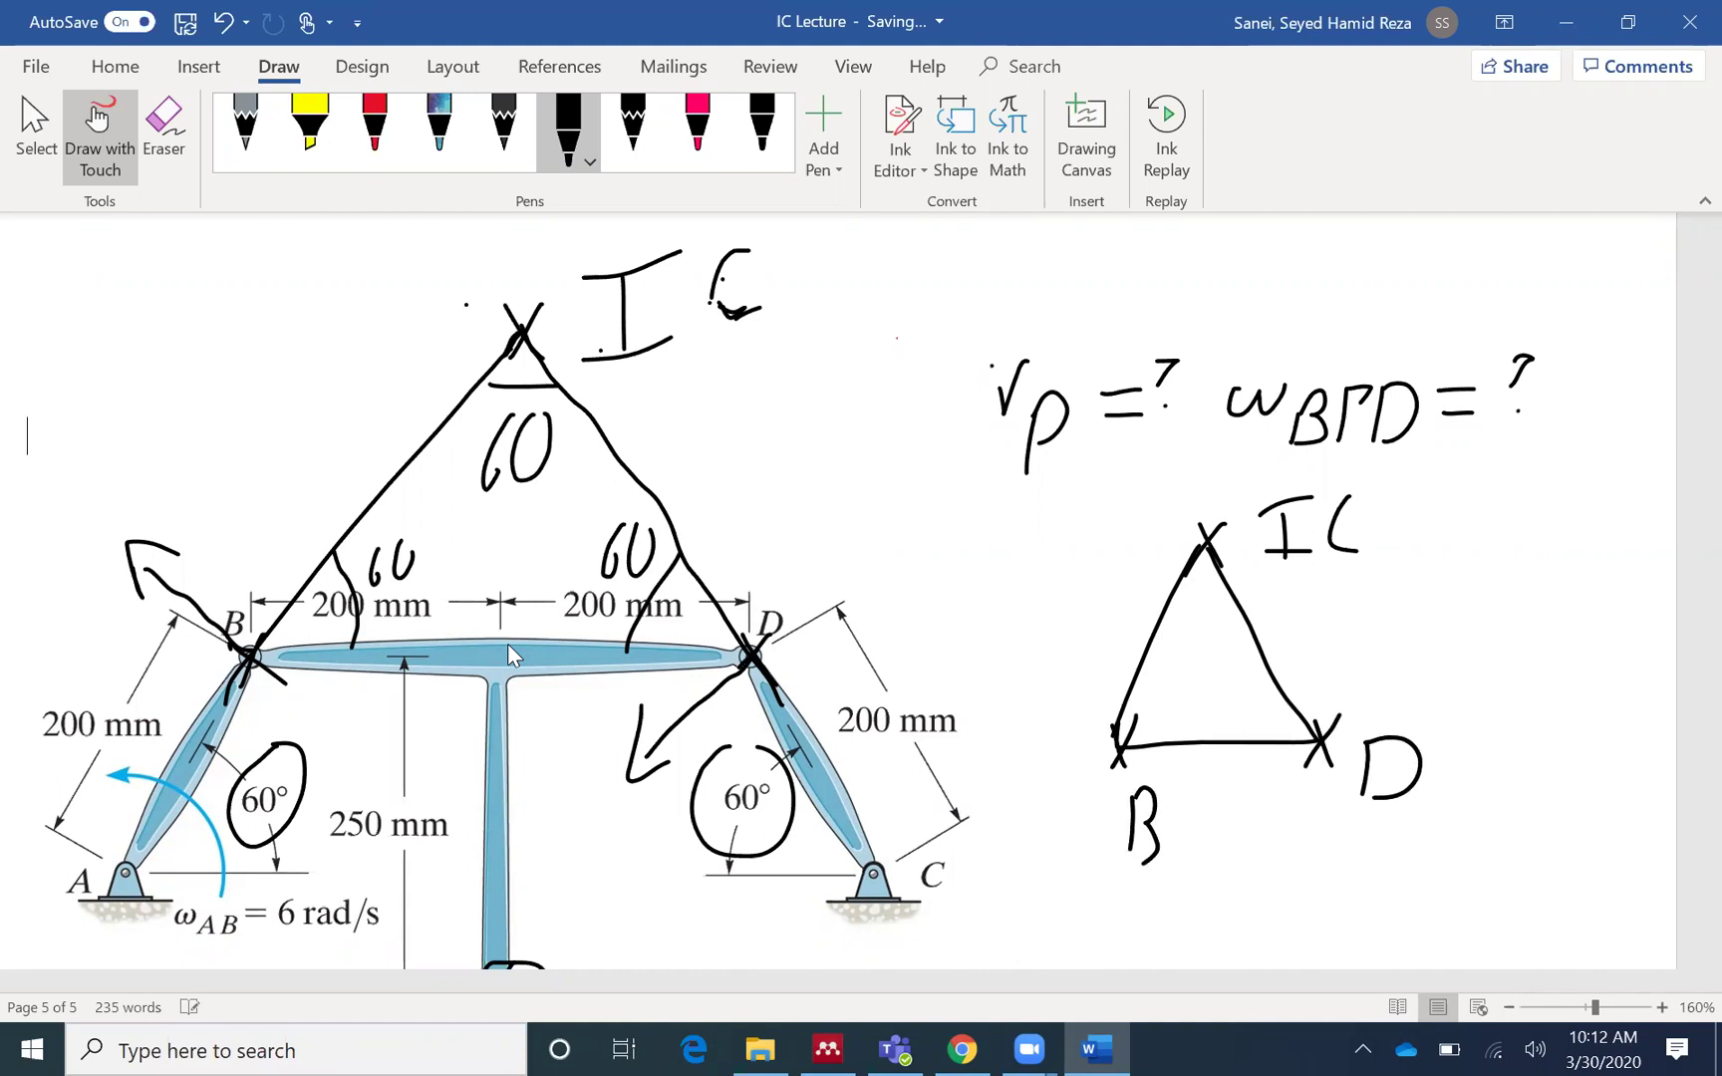
# Label the triangle's left side, right side and base each 0.4.
pyautogui.moveTo(1059, 602)
pyautogui.mouseDown()
pyautogui.moveTo(1126, 625)
pyautogui.moveTo(1117, 658)
pyautogui.mouseUp()
pyautogui.click(1084, 650)
pyautogui.moveTo(1298, 605)
pyautogui.mouseDown()
pyautogui.moveTo(1281, 648)
pyautogui.moveTo(1295, 605)
pyautogui.moveTo(1361, 629)
pyautogui.mouseUp()
pyautogui.click(1308, 650)
pyautogui.moveTo(1375, 601); pyautogui.dragTo(1361, 654)
pyautogui.moveTo(1224, 769)
pyautogui.mouseDown()
pyautogui.moveTo(1211, 818)
pyautogui.moveTo(1223, 773)
pyautogui.moveTo(1240, 808)
pyautogui.moveTo(1275, 782)
pyautogui.mouseUp()
pyautogui.click(1244, 804)
pyautogui.moveTo(1287, 756); pyautogui.dragTo(1283, 809)
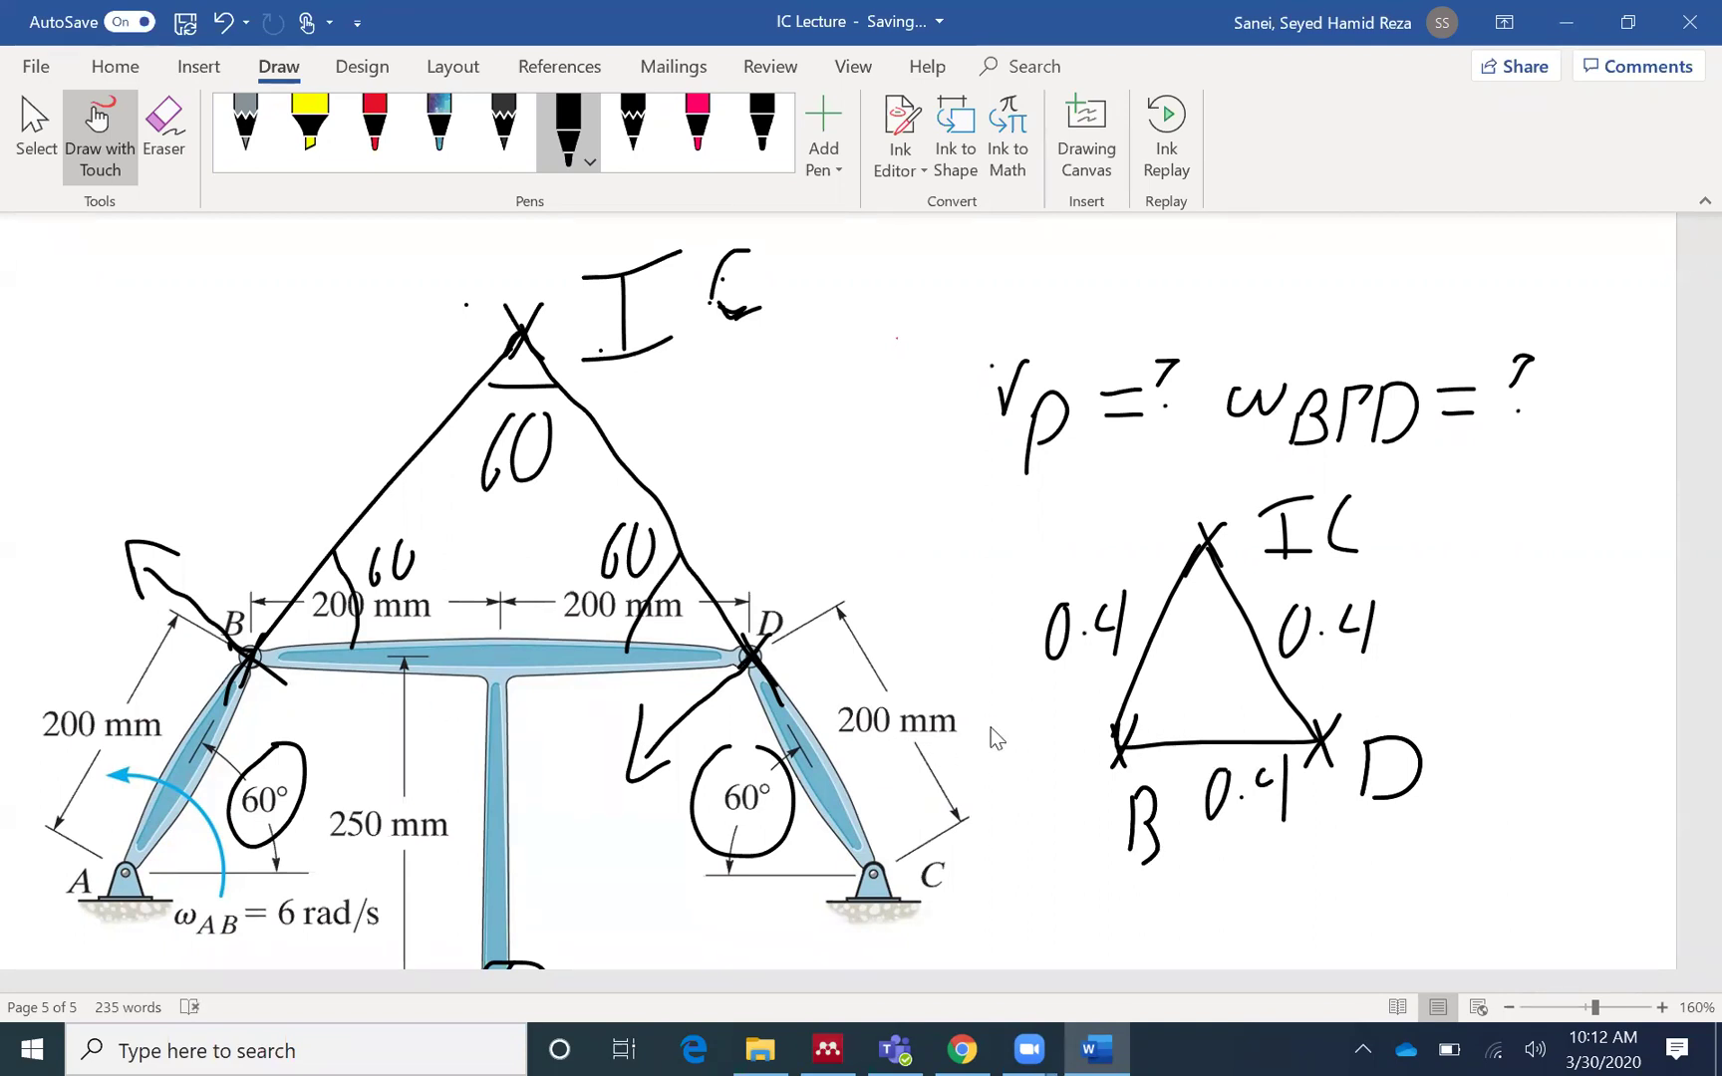
pyautogui.scroll(-5, 990, 727)
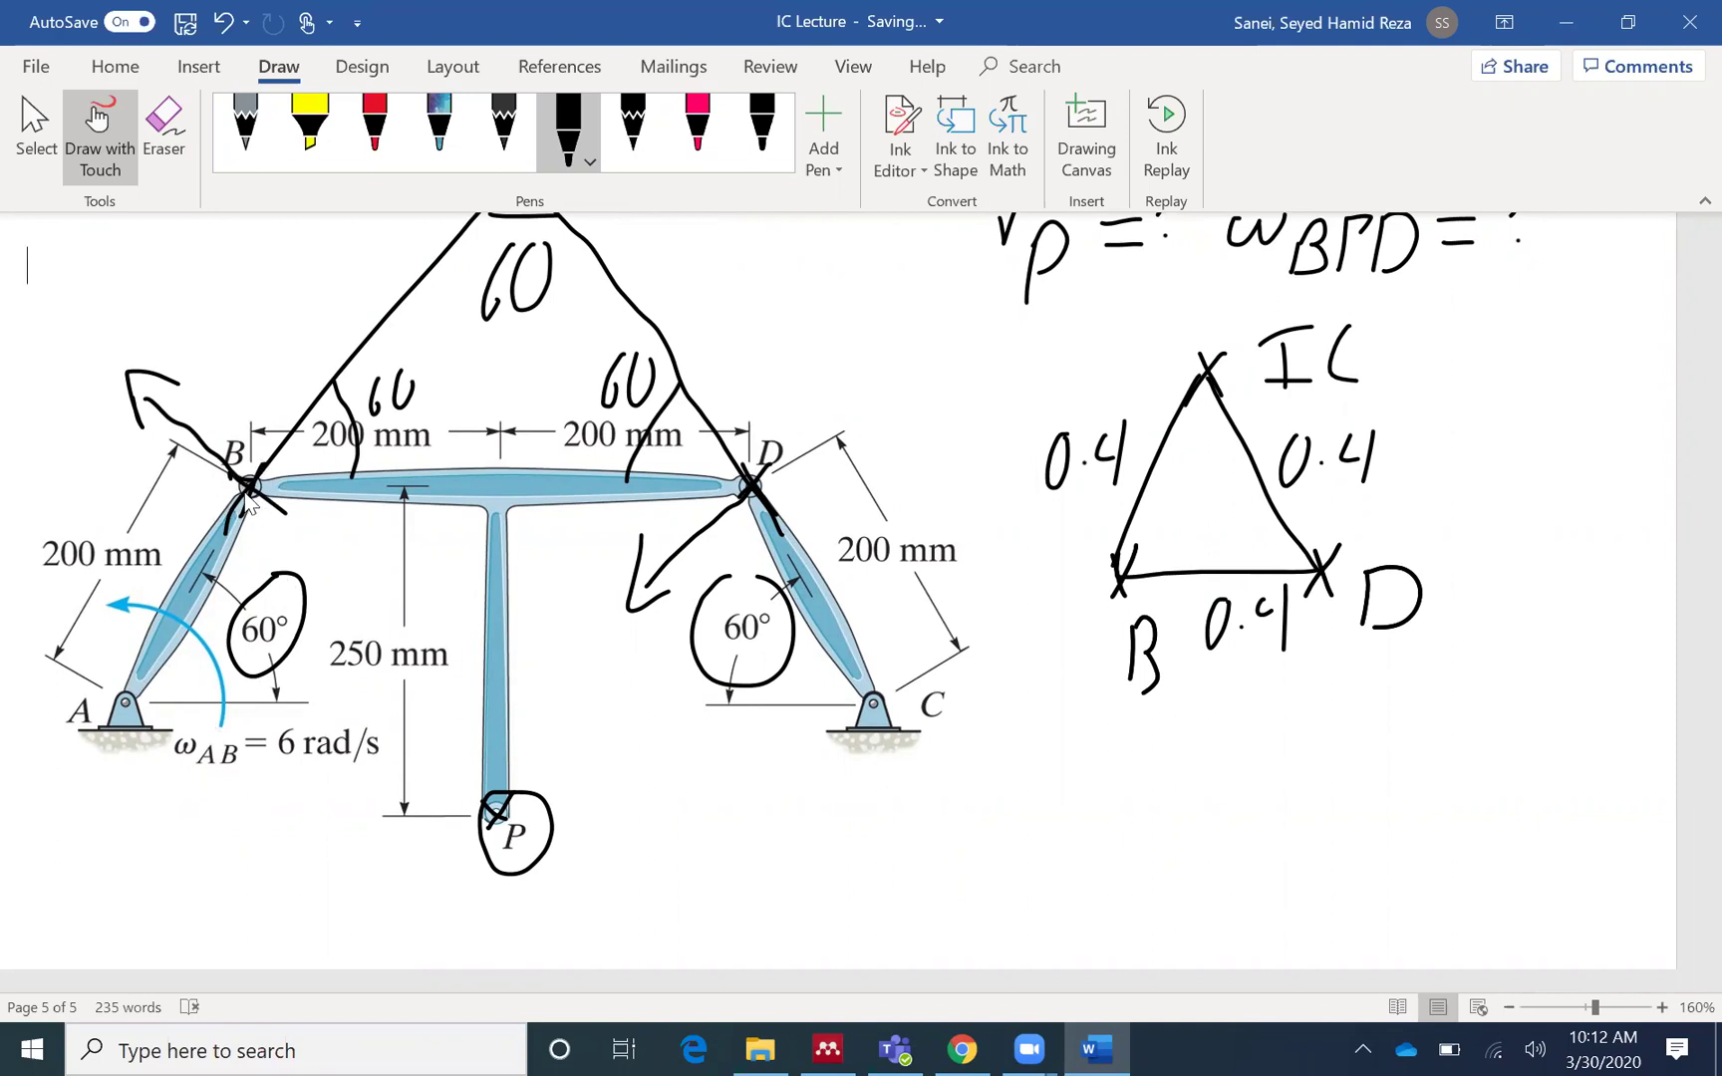
# Handwrite V_B = r_B/A ω_AB = to the right of support C.
pyautogui.moveTo(964, 739)
pyautogui.mouseDown()
pyautogui.moveTo(986, 797)
pyautogui.moveTo(1009, 726)
pyautogui.mouseUp()
pyautogui.moveTo(1004, 794)
pyautogui.mouseDown()
pyautogui.moveTo(1010, 853)
pyautogui.moveTo(1041, 827)
pyautogui.moveTo(1012, 857)
pyautogui.mouseUp()
pyautogui.moveTo(1085, 773); pyautogui.dragTo(1134, 771)
pyautogui.moveTo(1089, 799); pyautogui.dragTo(1137, 797)
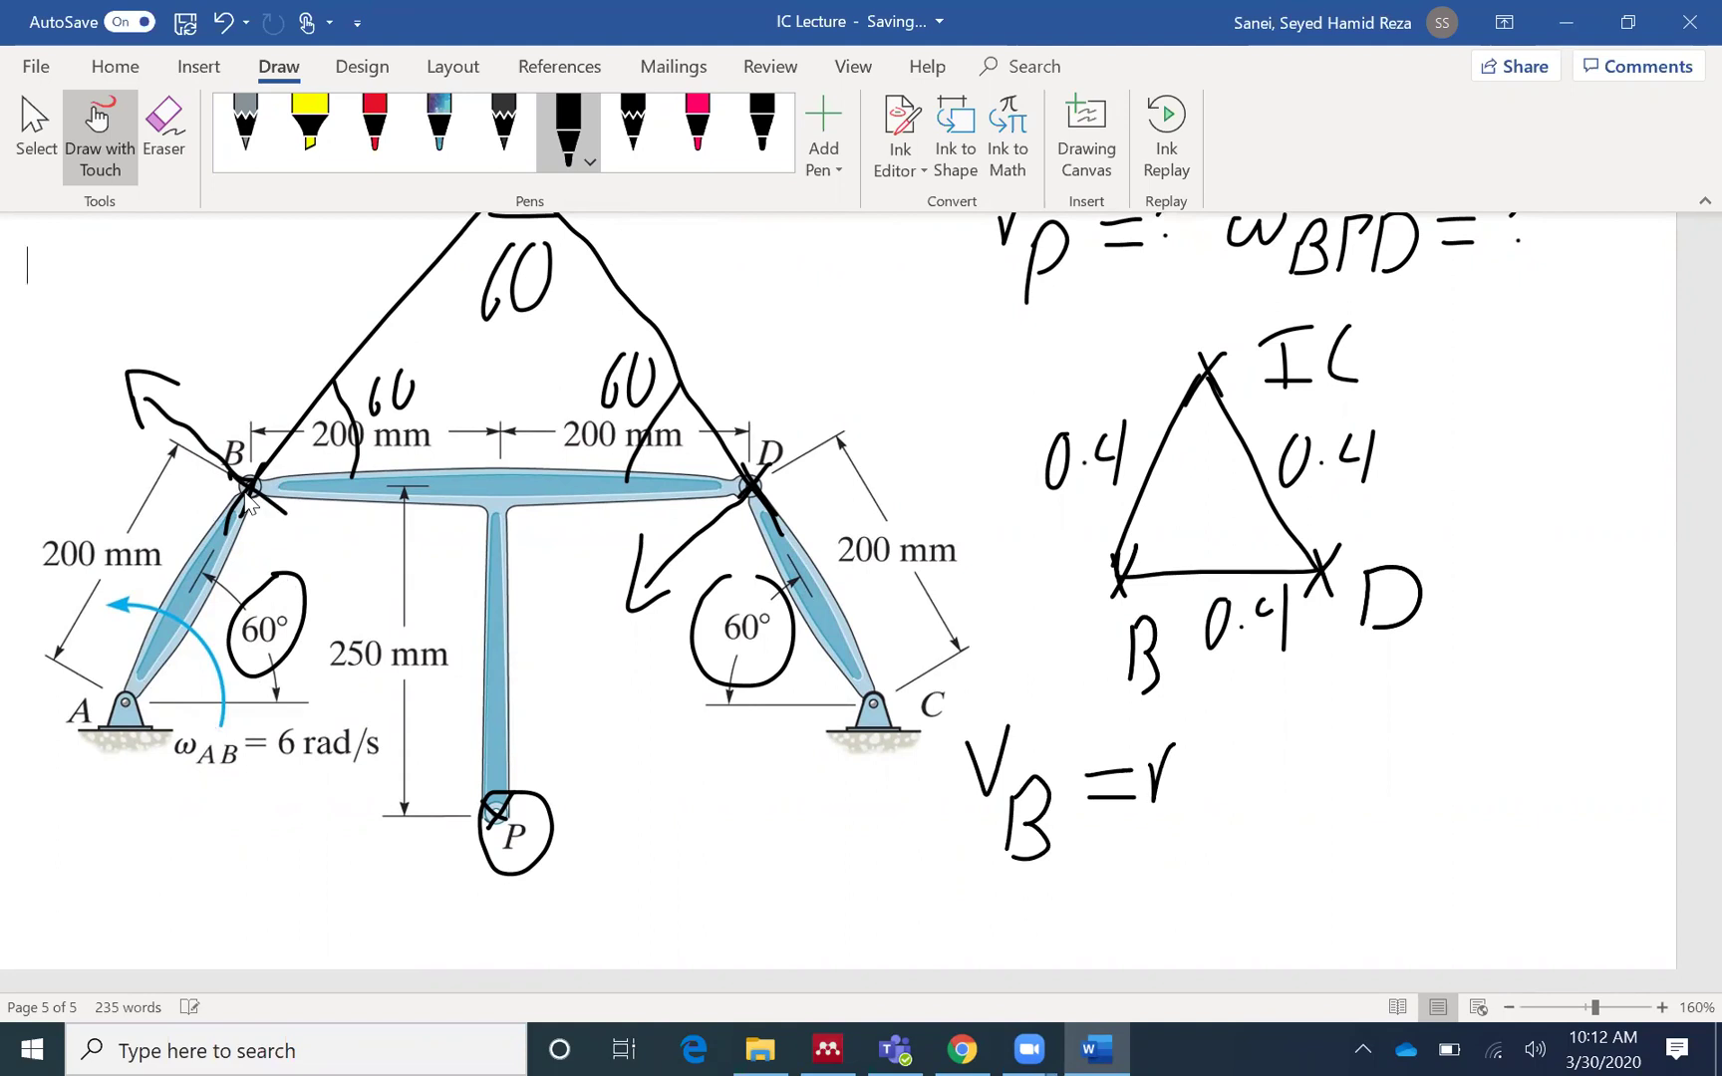
pyautogui.moveTo(1176, 776)
pyautogui.mouseDown()
pyautogui.moveTo(1213, 778)
pyautogui.moveTo(1185, 824)
pyautogui.mouseUp()
pyautogui.moveTo(1241, 770)
pyautogui.mouseDown()
pyautogui.moveTo(1196, 874)
pyautogui.moveTo(1251, 877)
pyautogui.mouseUp()
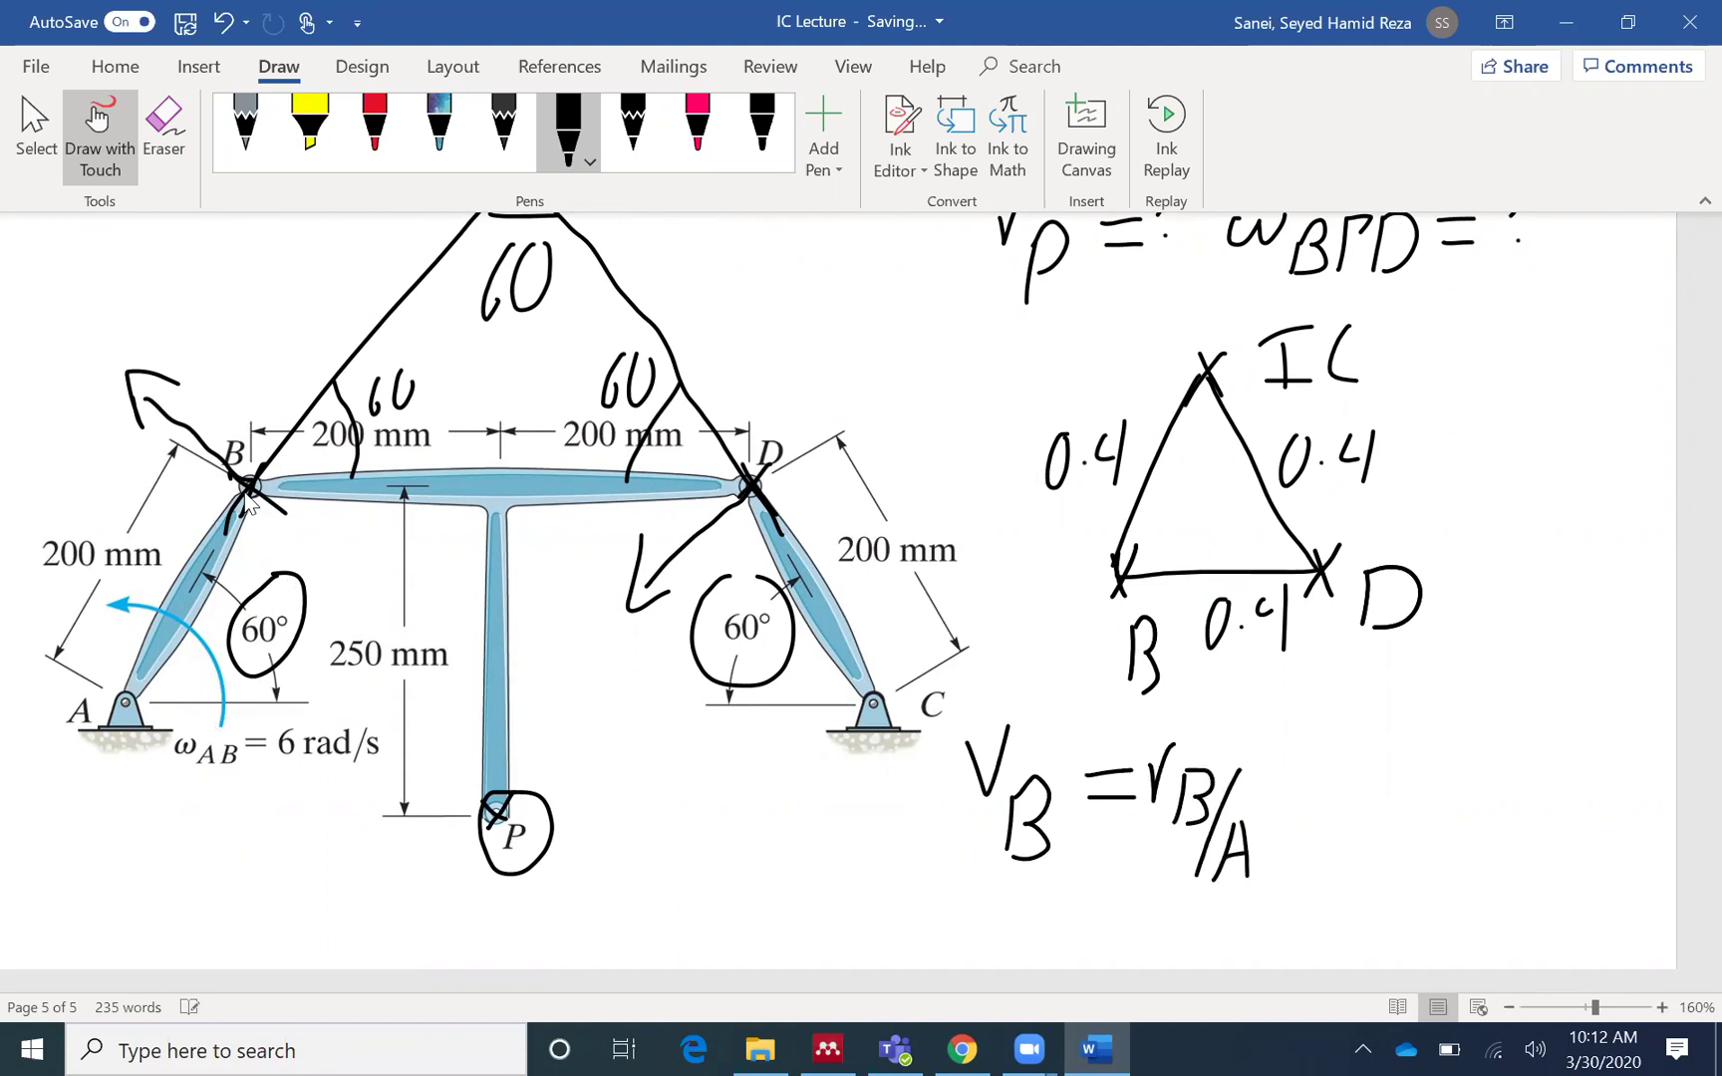
pyautogui.moveTo(1267, 746)
pyautogui.mouseDown()
pyautogui.moveTo(1272, 792)
pyautogui.moveTo(1333, 745)
pyautogui.mouseUp()
pyautogui.moveTo(1314, 849); pyautogui.dragTo(1353, 825)
pyautogui.moveTo(1365, 798)
pyautogui.mouseDown()
pyautogui.moveTo(1362, 843)
pyautogui.moveTo(1394, 838)
pyautogui.moveTo(1361, 849)
pyautogui.mouseUp()
pyautogui.moveTo(1373, 744); pyautogui.dragTo(1425, 740)
pyautogui.moveTo(1376, 759); pyautogui.dragTo(1417, 750)
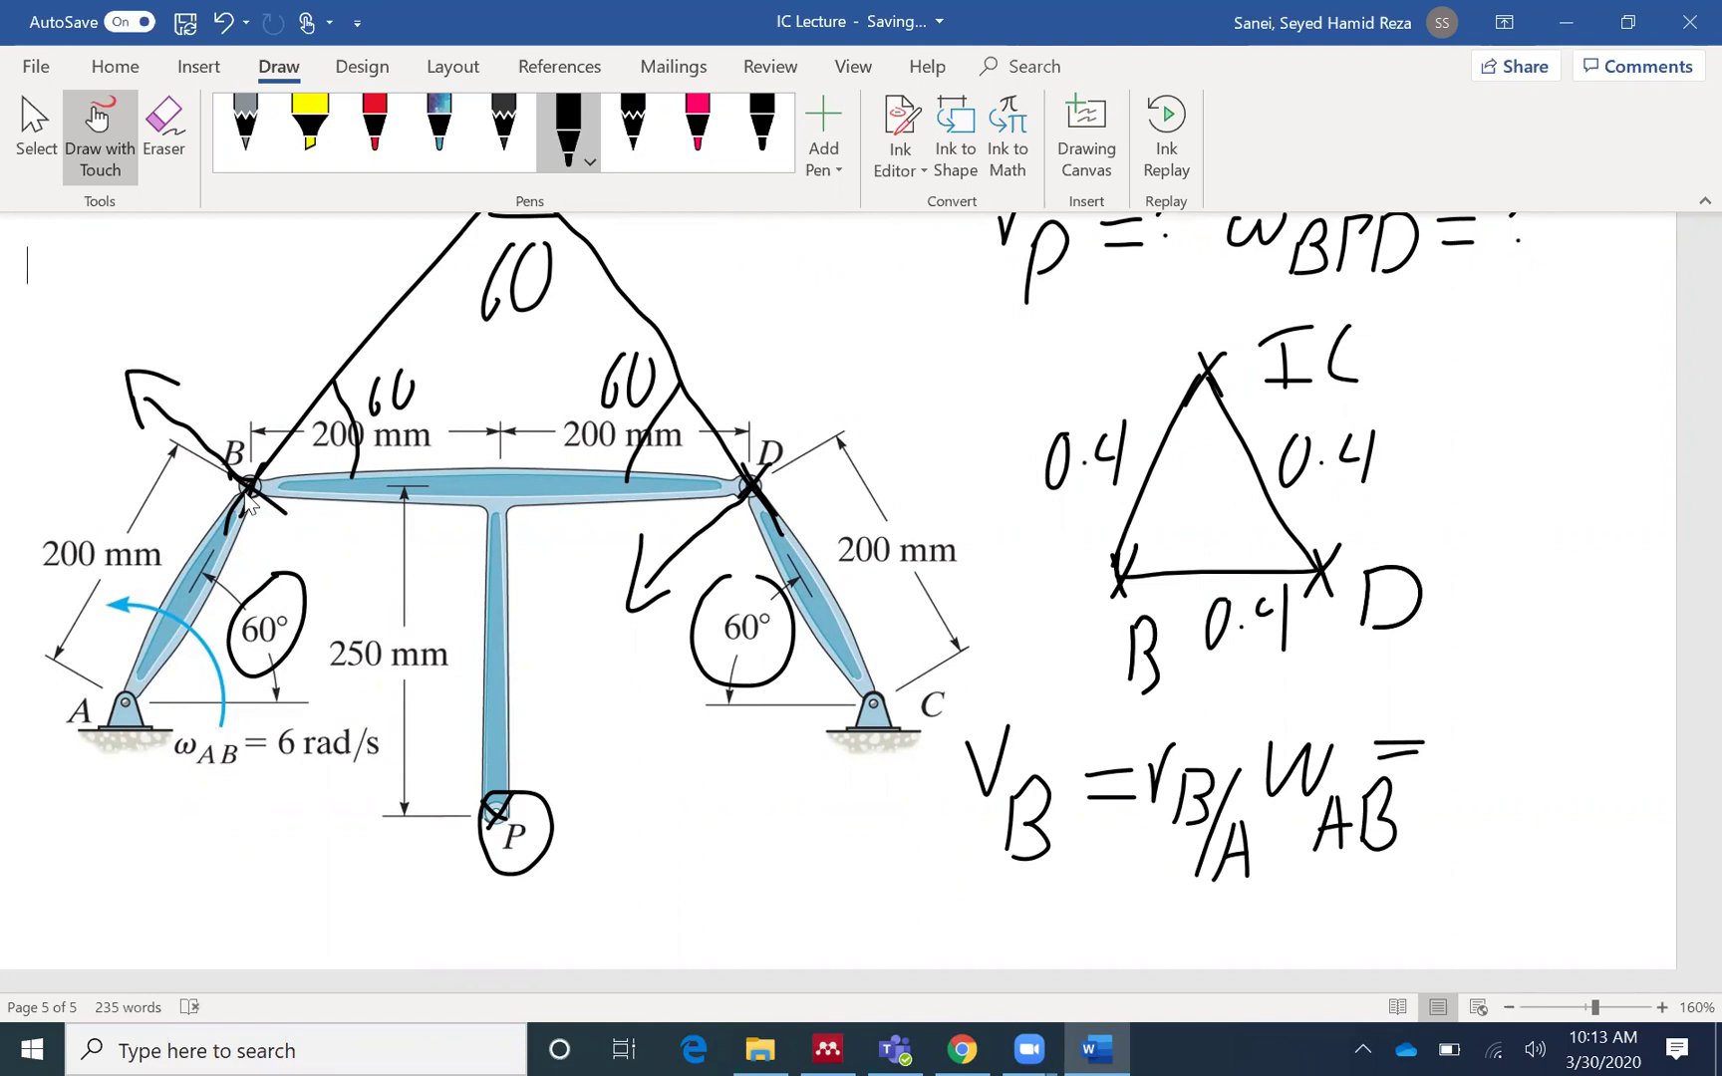
# Complete the expression with the factors (0.2)(6).
pyautogui.moveTo(1457, 715)
pyautogui.mouseDown()
pyautogui.moveTo(1505, 722)
pyautogui.moveTo(1509, 766)
pyautogui.mouseUp()
pyautogui.moveTo(1516, 687); pyautogui.dragTo(1523, 790)
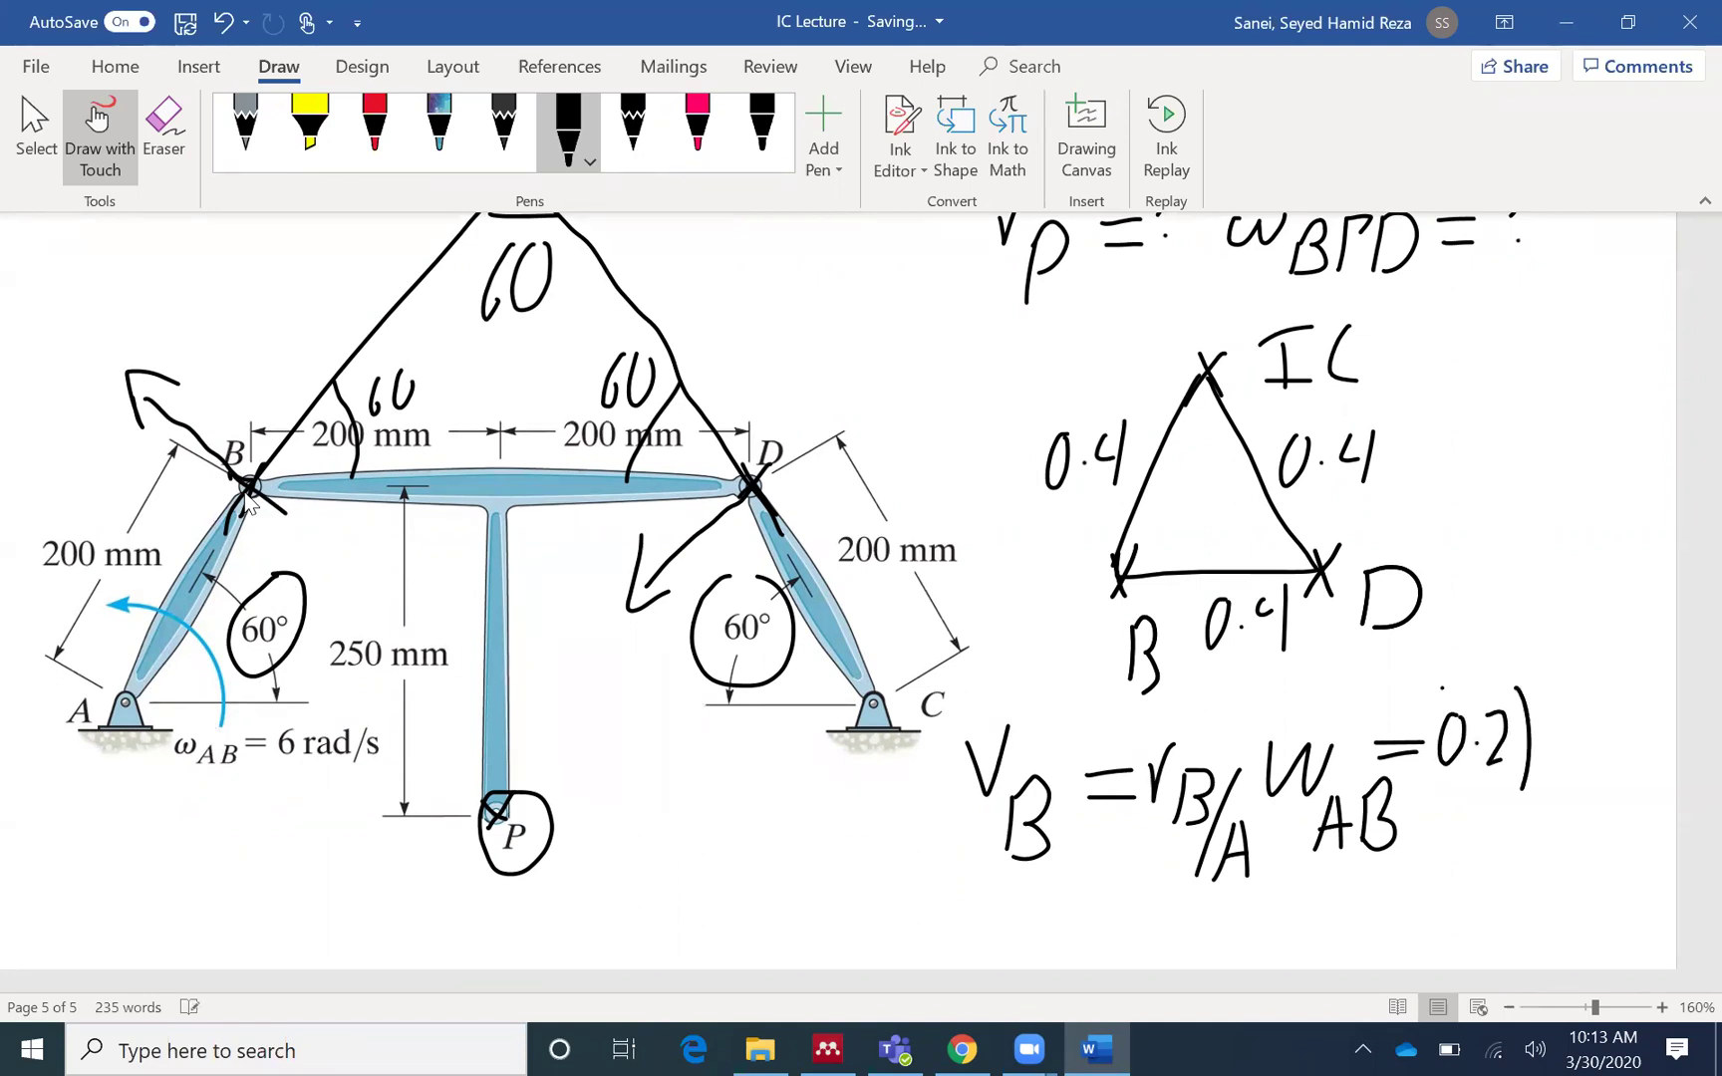
pyautogui.moveTo(1445, 687); pyautogui.dragTo(1439, 794)
pyautogui.moveTo(1569, 685)
pyautogui.mouseDown()
pyautogui.moveTo(1539, 769)
pyautogui.moveTo(1563, 767)
pyautogui.mouseUp()
pyautogui.moveTo(1614, 647); pyautogui.dragTo(1598, 797)
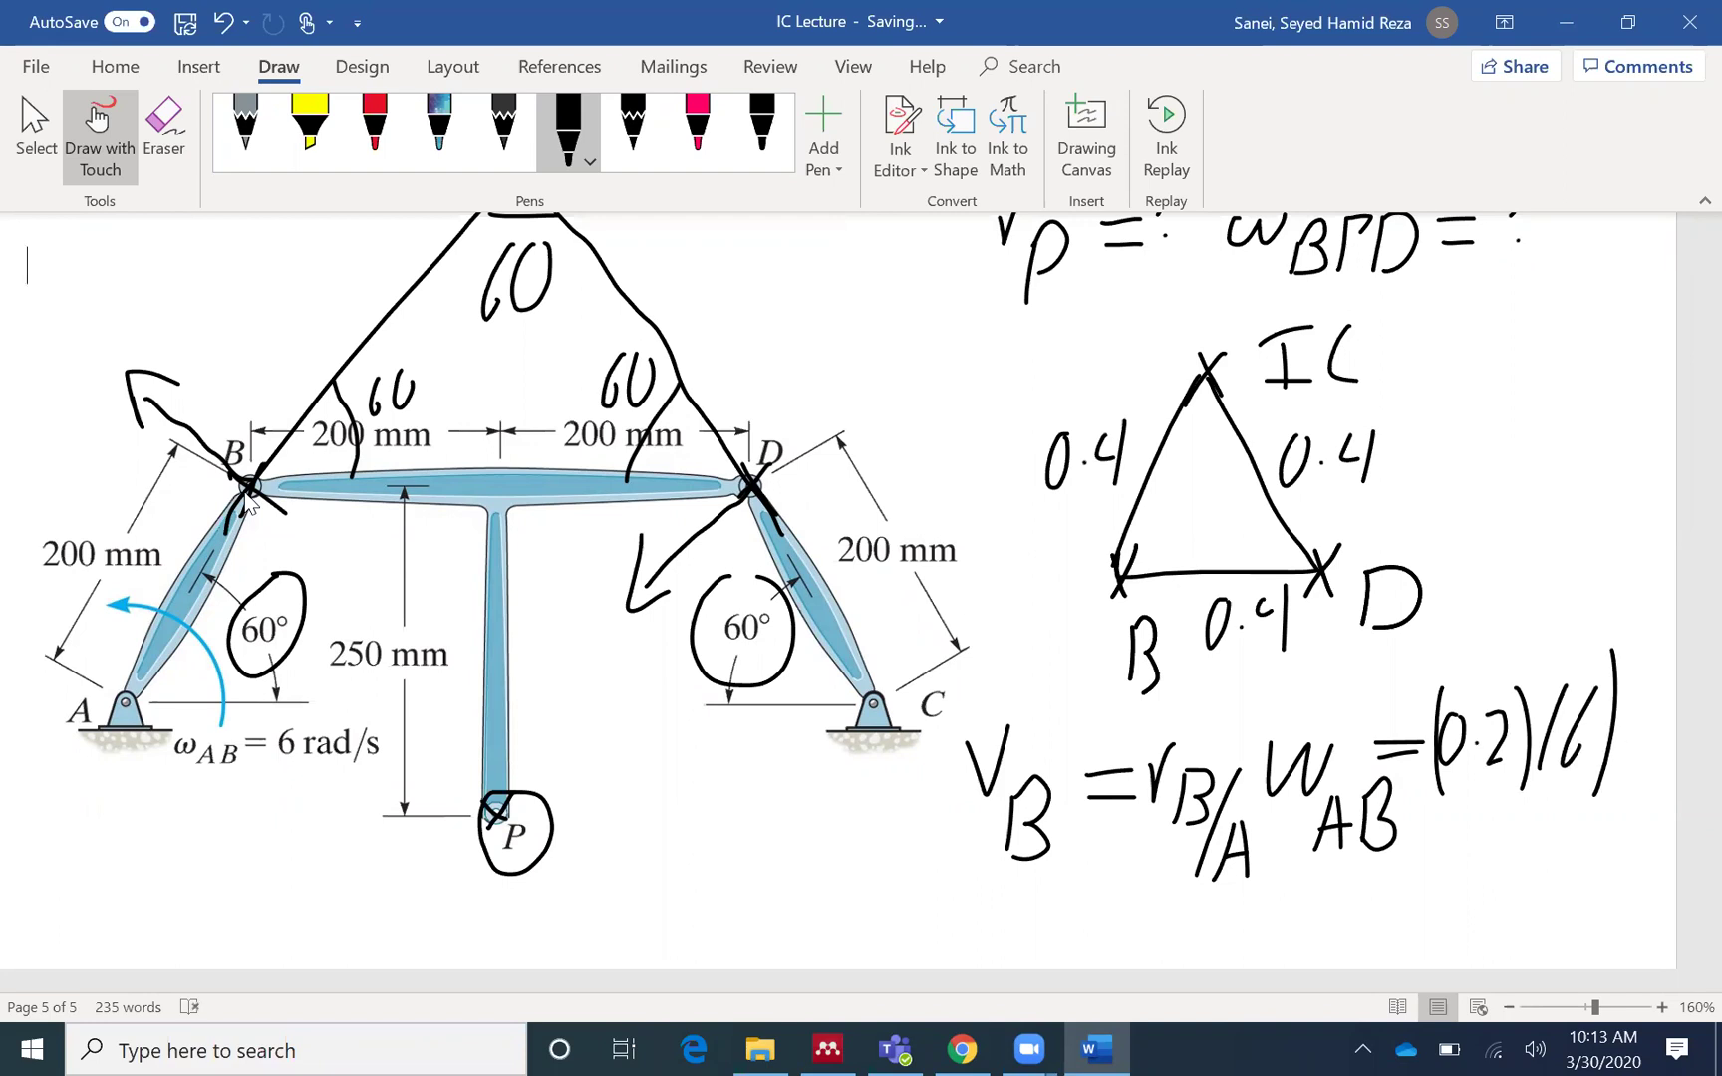
pyautogui.scroll(-1, 749, 825)
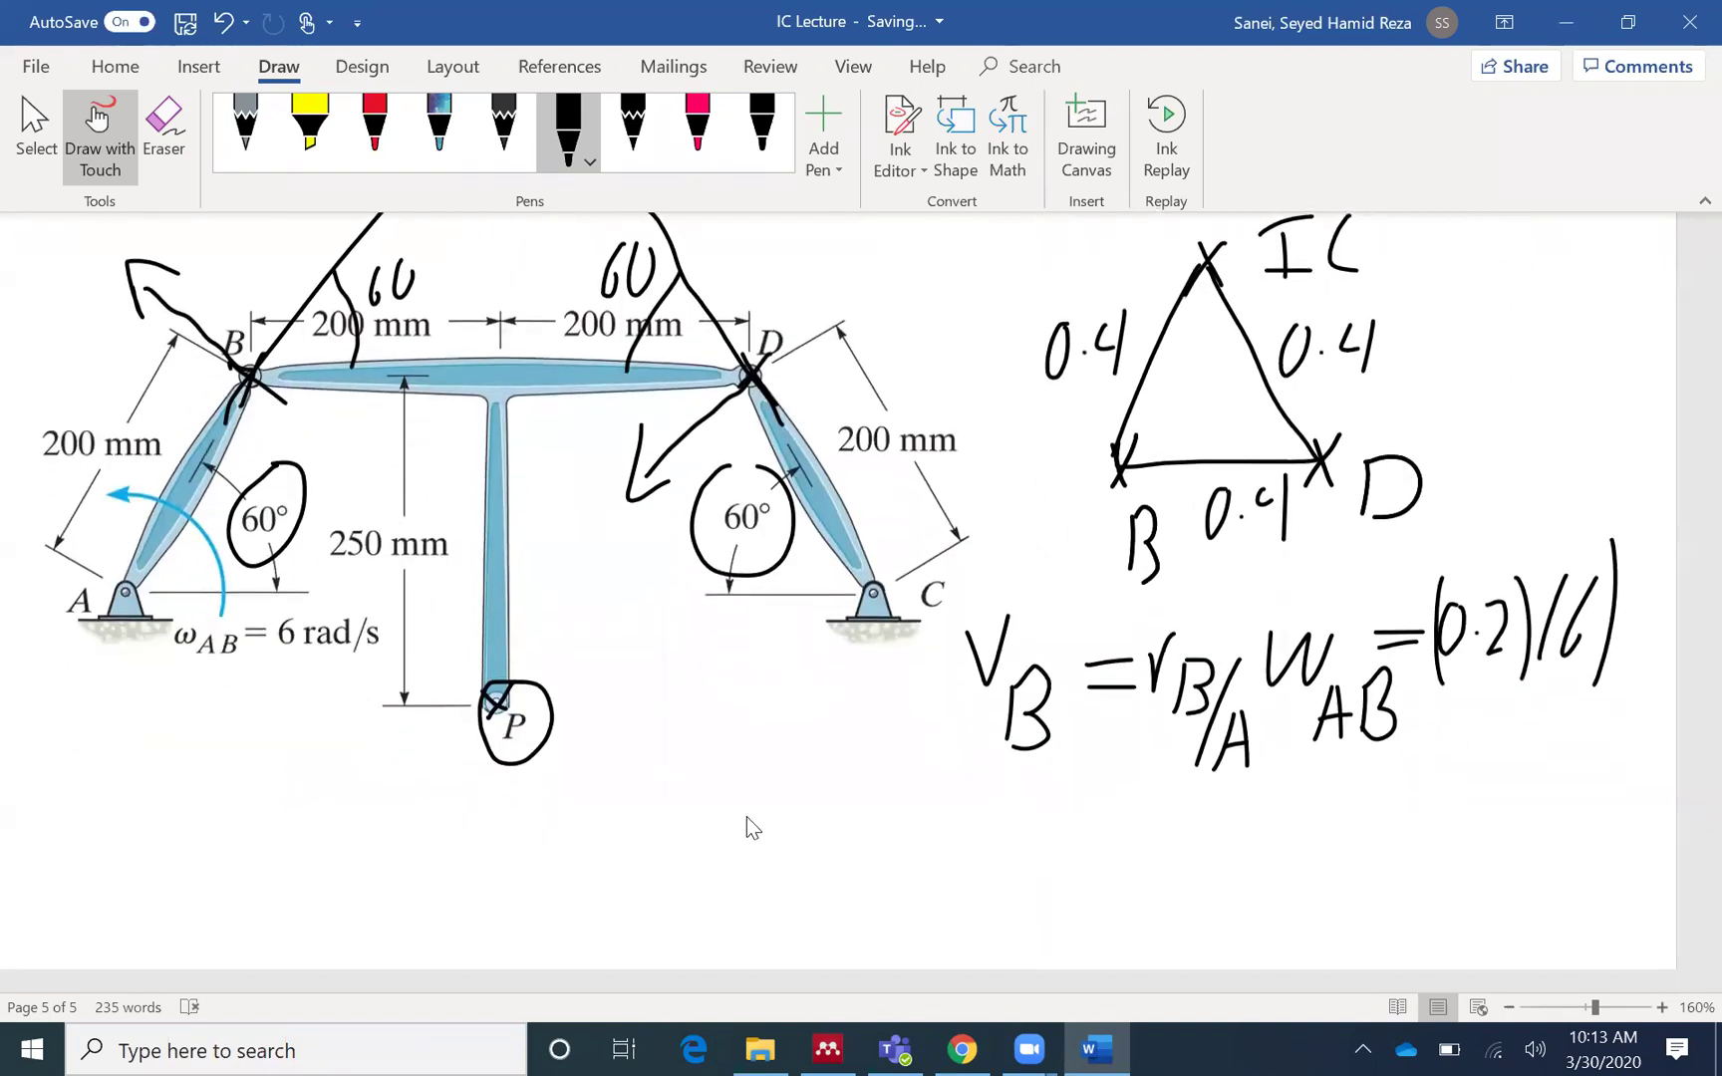
# Write the result line V_B = 1.2 m/s below it.
pyautogui.moveTo(984, 821); pyautogui.dragTo(1014, 809)
pyautogui.moveTo(1016, 875); pyautogui.dragTo(1019, 915)
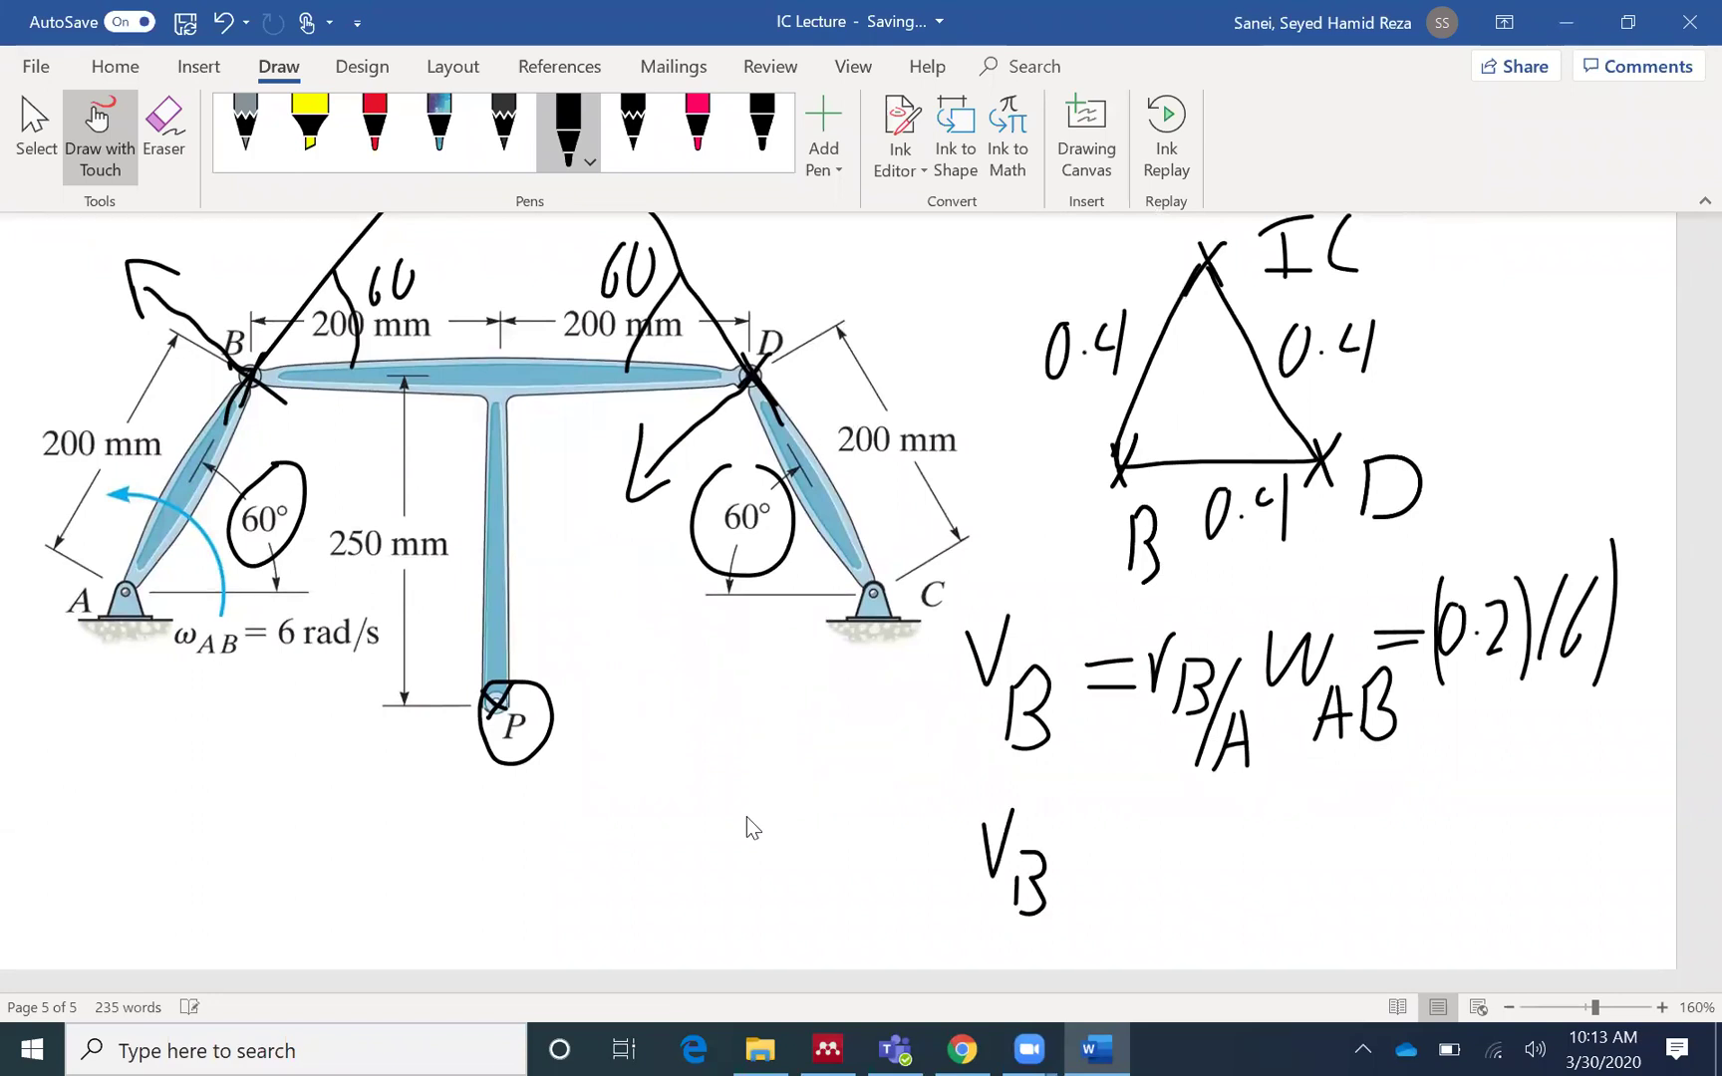
pyautogui.moveTo(1085, 857); pyautogui.dragTo(1113, 853)
pyautogui.moveTo(1066, 879); pyautogui.dragTo(1123, 875)
pyautogui.moveTo(1152, 806)
pyautogui.mouseDown()
pyautogui.moveTo(1149, 876)
pyautogui.moveTo(1213, 824)
pyautogui.moveTo(1220, 877)
pyautogui.mouseUp()
pyautogui.moveTo(1260, 823)
pyautogui.mouseDown()
pyautogui.moveTo(1262, 847)
pyautogui.moveTo(1305, 845)
pyautogui.moveTo(1292, 879)
pyautogui.mouseUp()
pyautogui.moveTo(1358, 834)
pyautogui.mouseDown()
pyautogui.moveTo(1334, 853)
pyautogui.moveTo(1346, 885)
pyautogui.mouseUp()
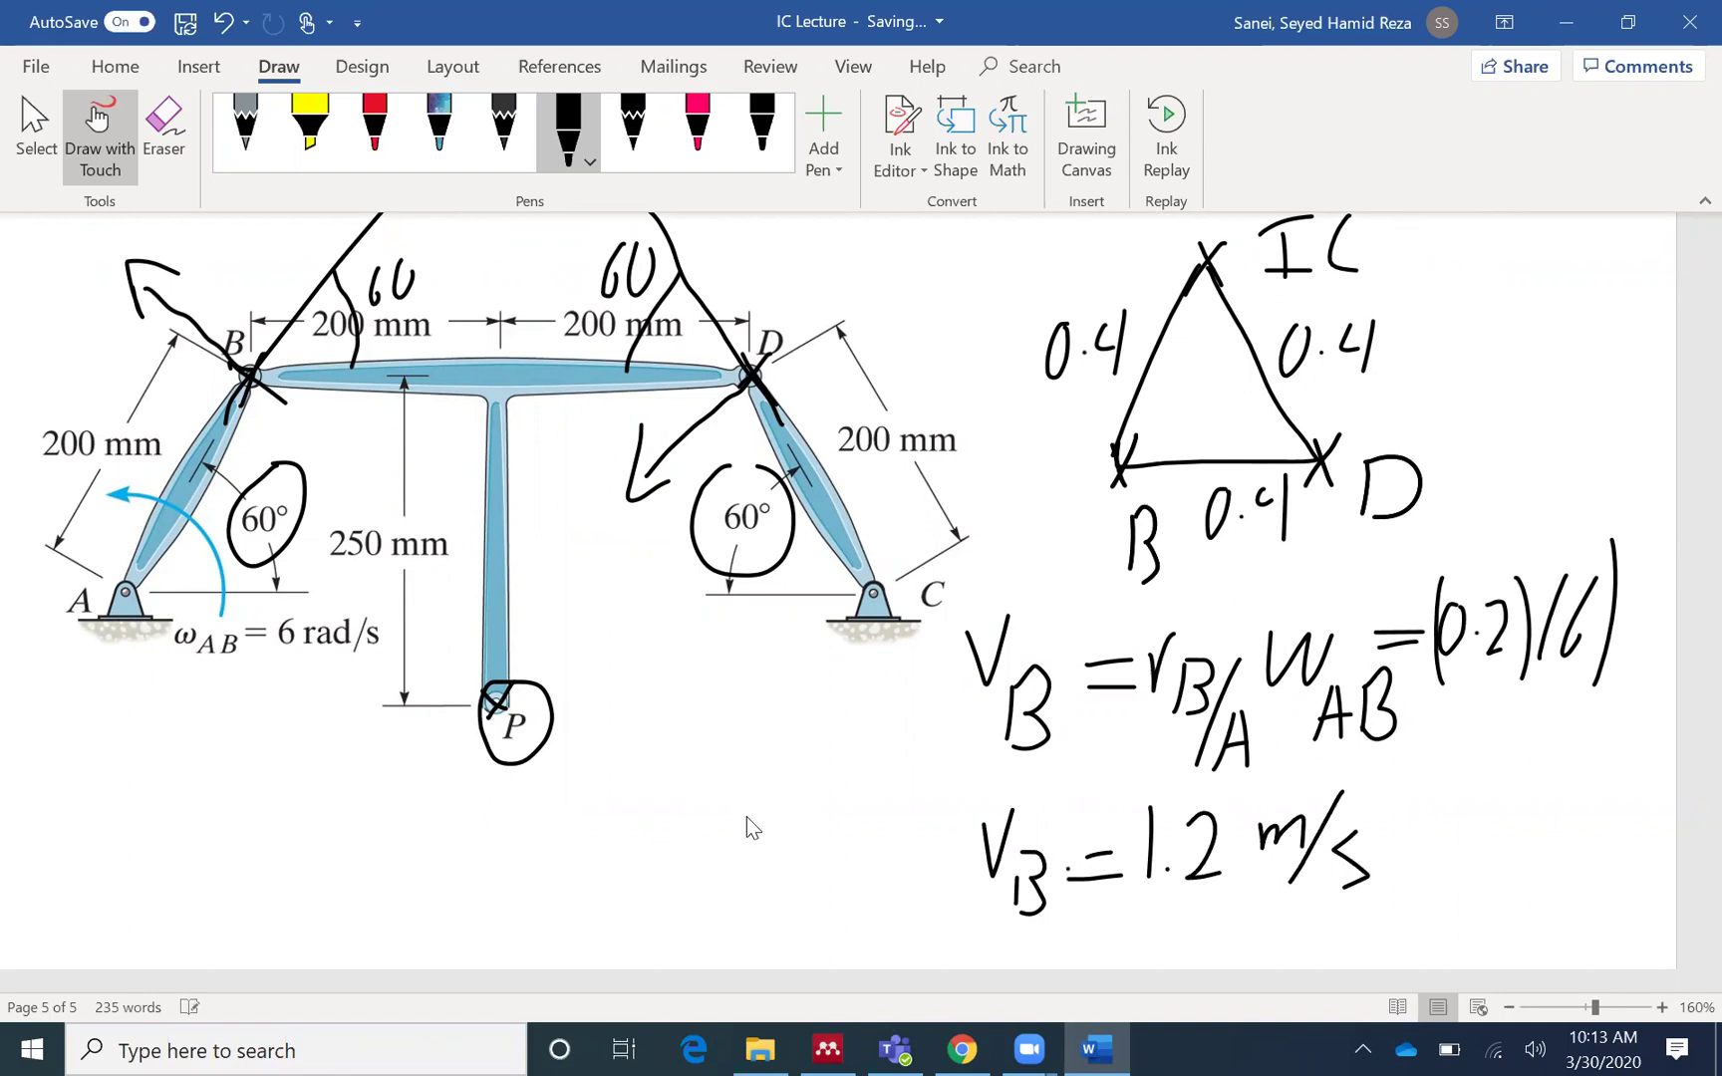
pyautogui.scroll(3, 917, 786)
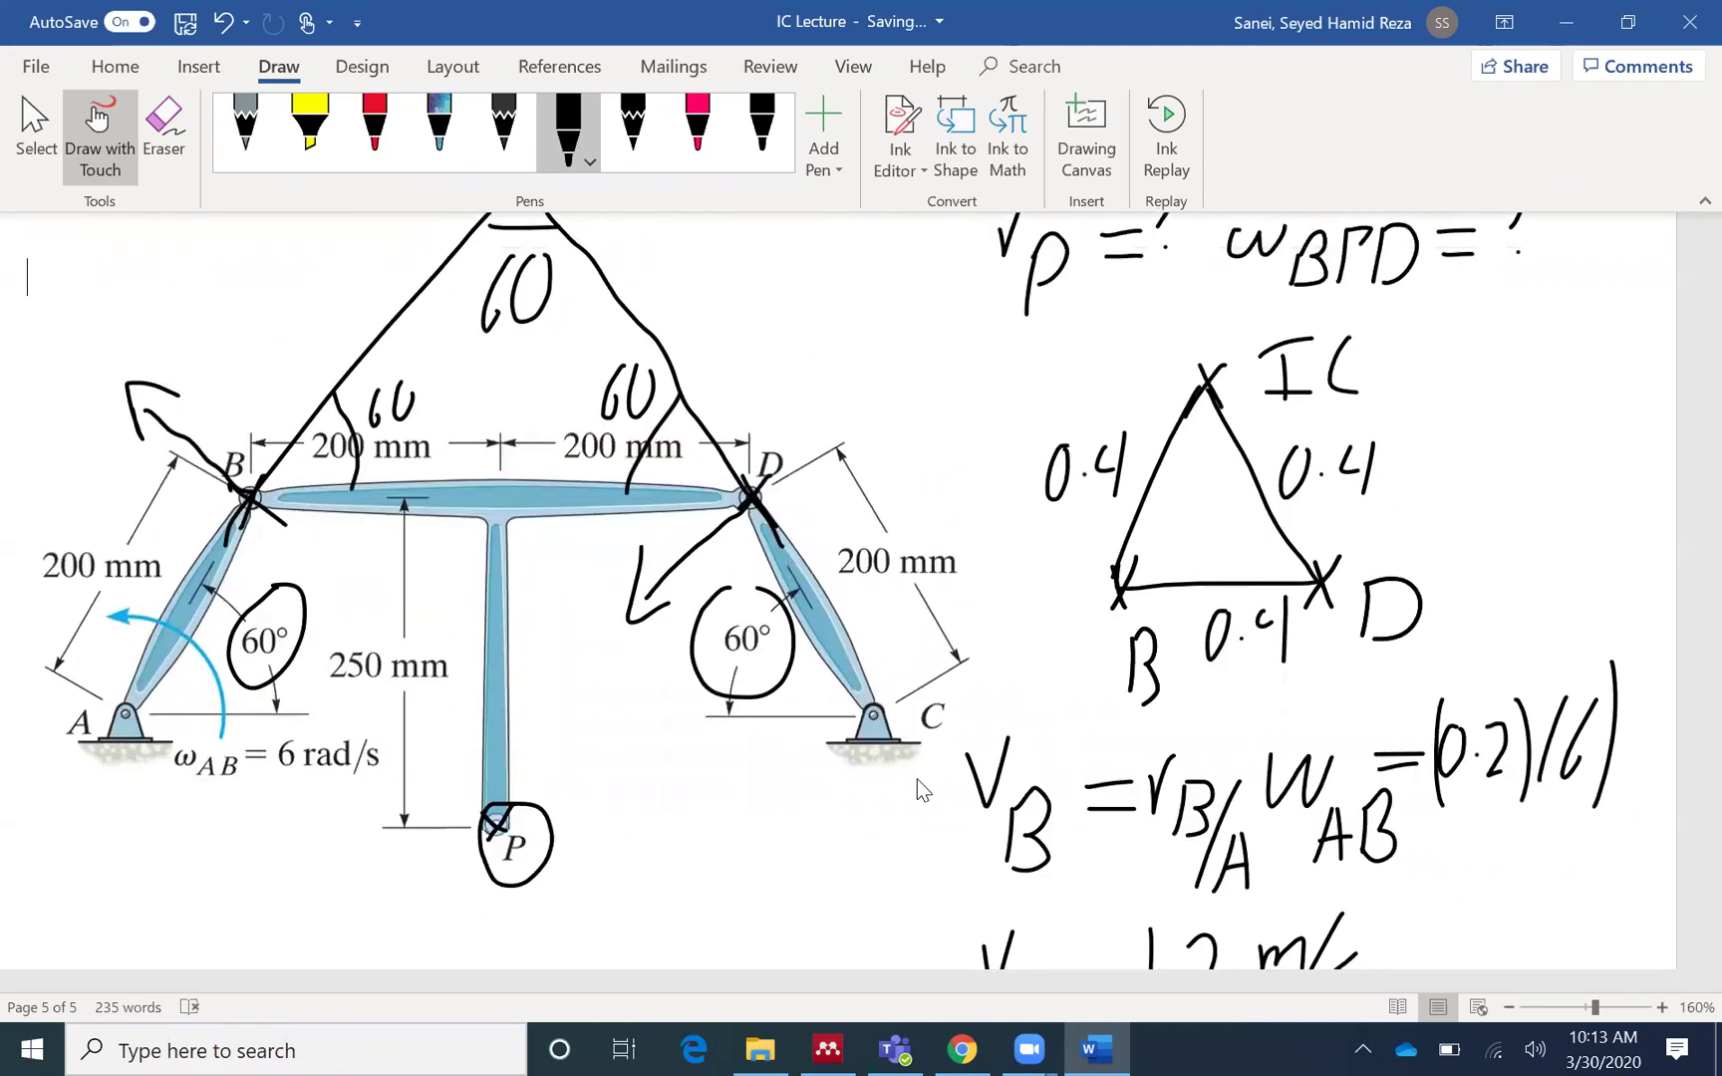
pyautogui.scroll(-1, 918, 786)
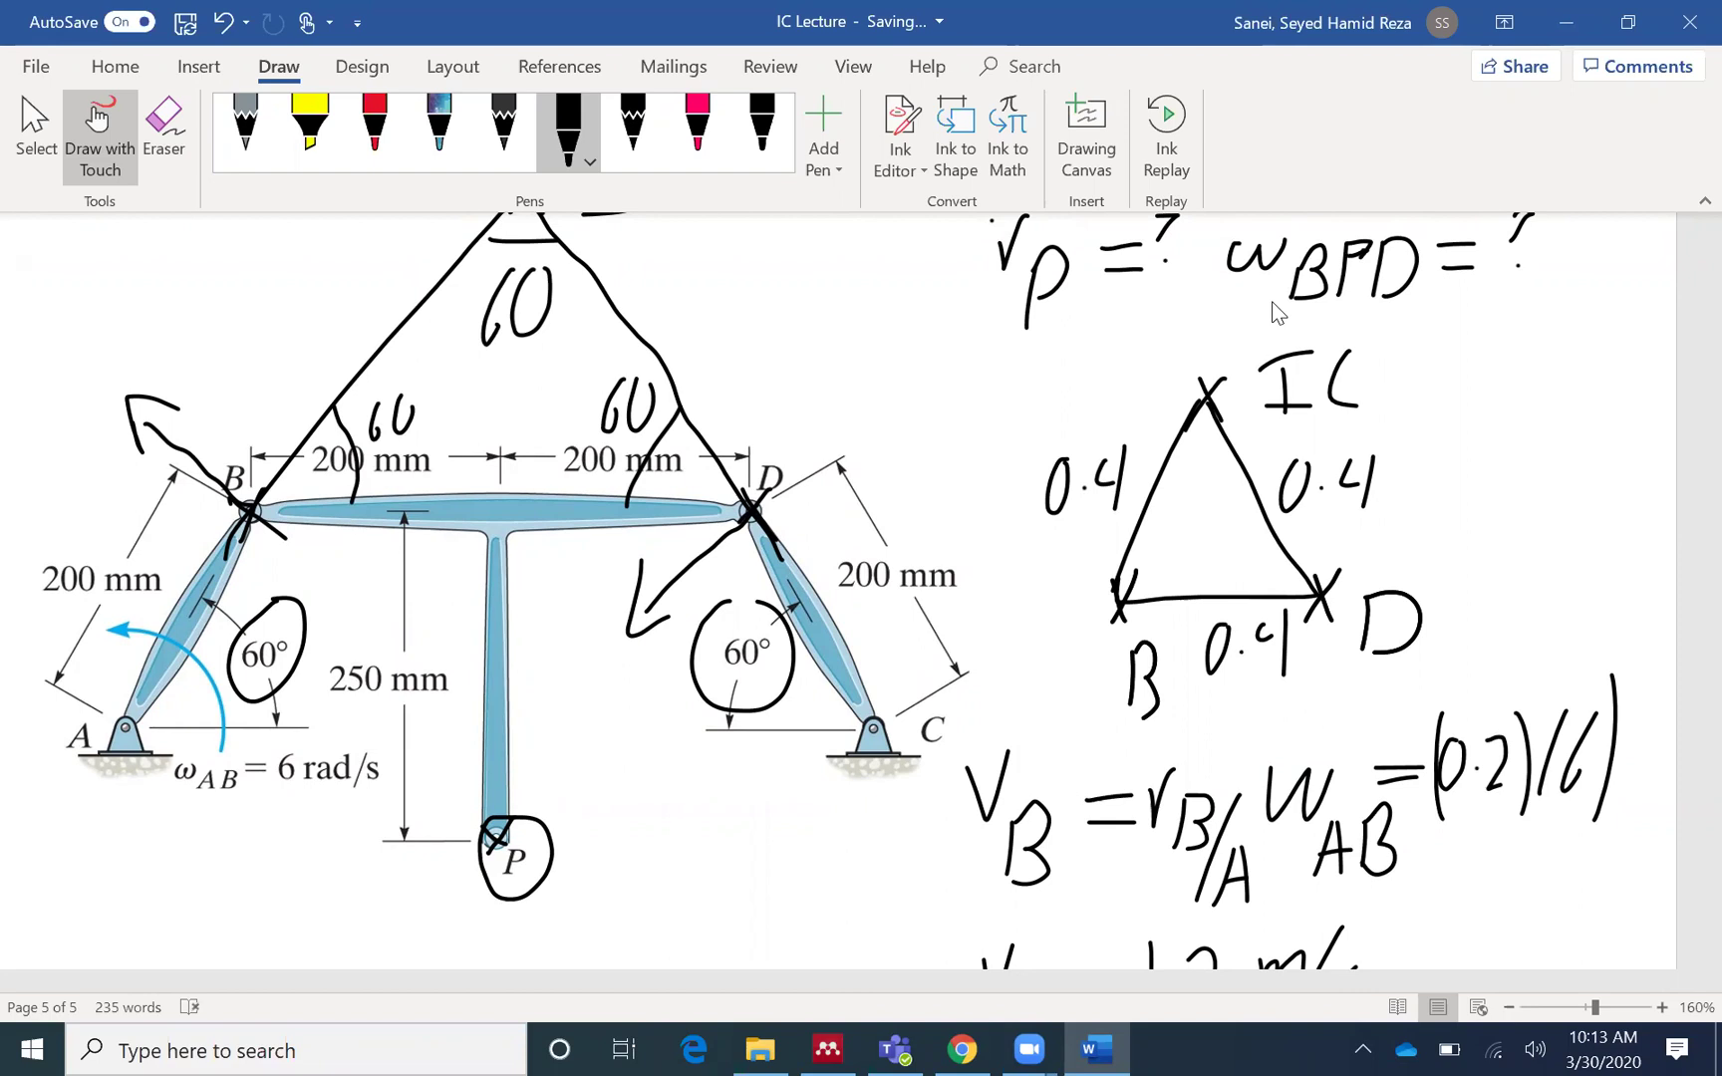
# Sketch B's velocity arrow at corner B of the triangle.
pyautogui.moveTo(1117, 603); pyautogui.dragTo(1036, 558)
pyautogui.moveTo(1012, 574); pyautogui.dragTo(1038, 601)
pyautogui.scroll(-1, 1097, 673)
pyautogui.scroll(1, 1096, 673)
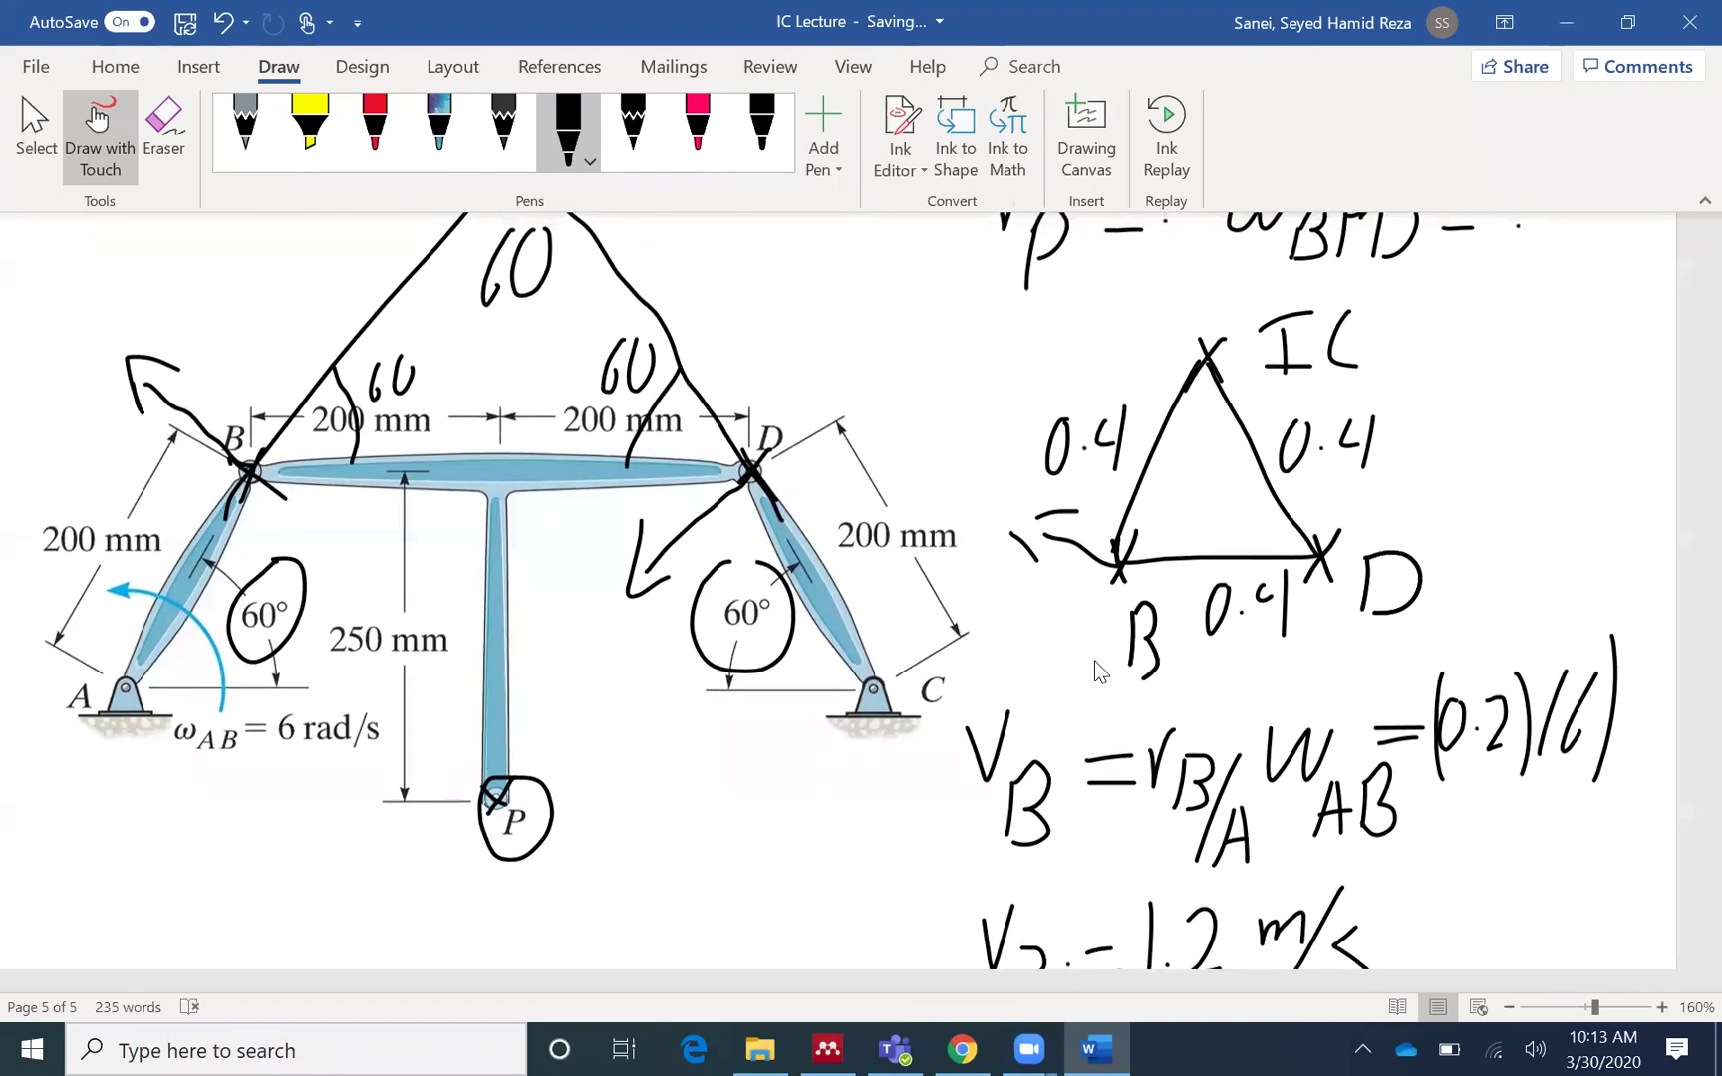
pyautogui.scroll(-5, 1096, 673)
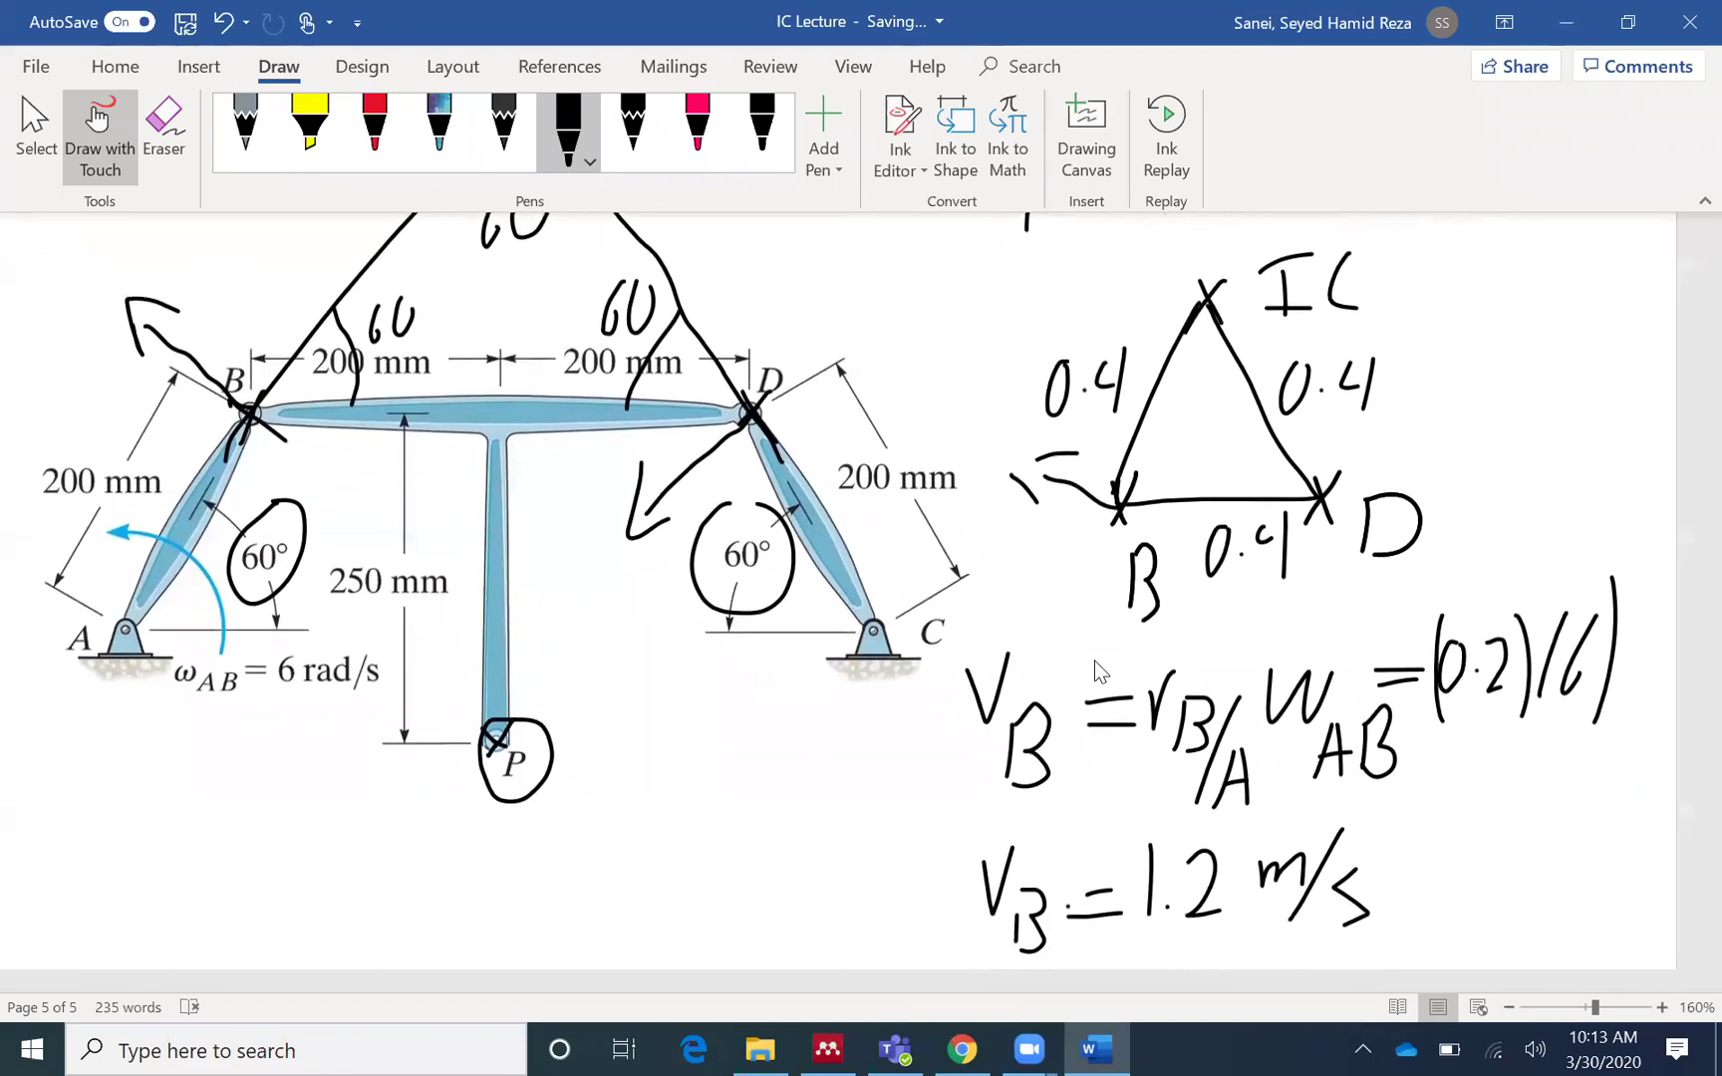
# Start a new equation V_B = r_B/IC below the previous work.
pyautogui.scroll(-1, 1097, 673)
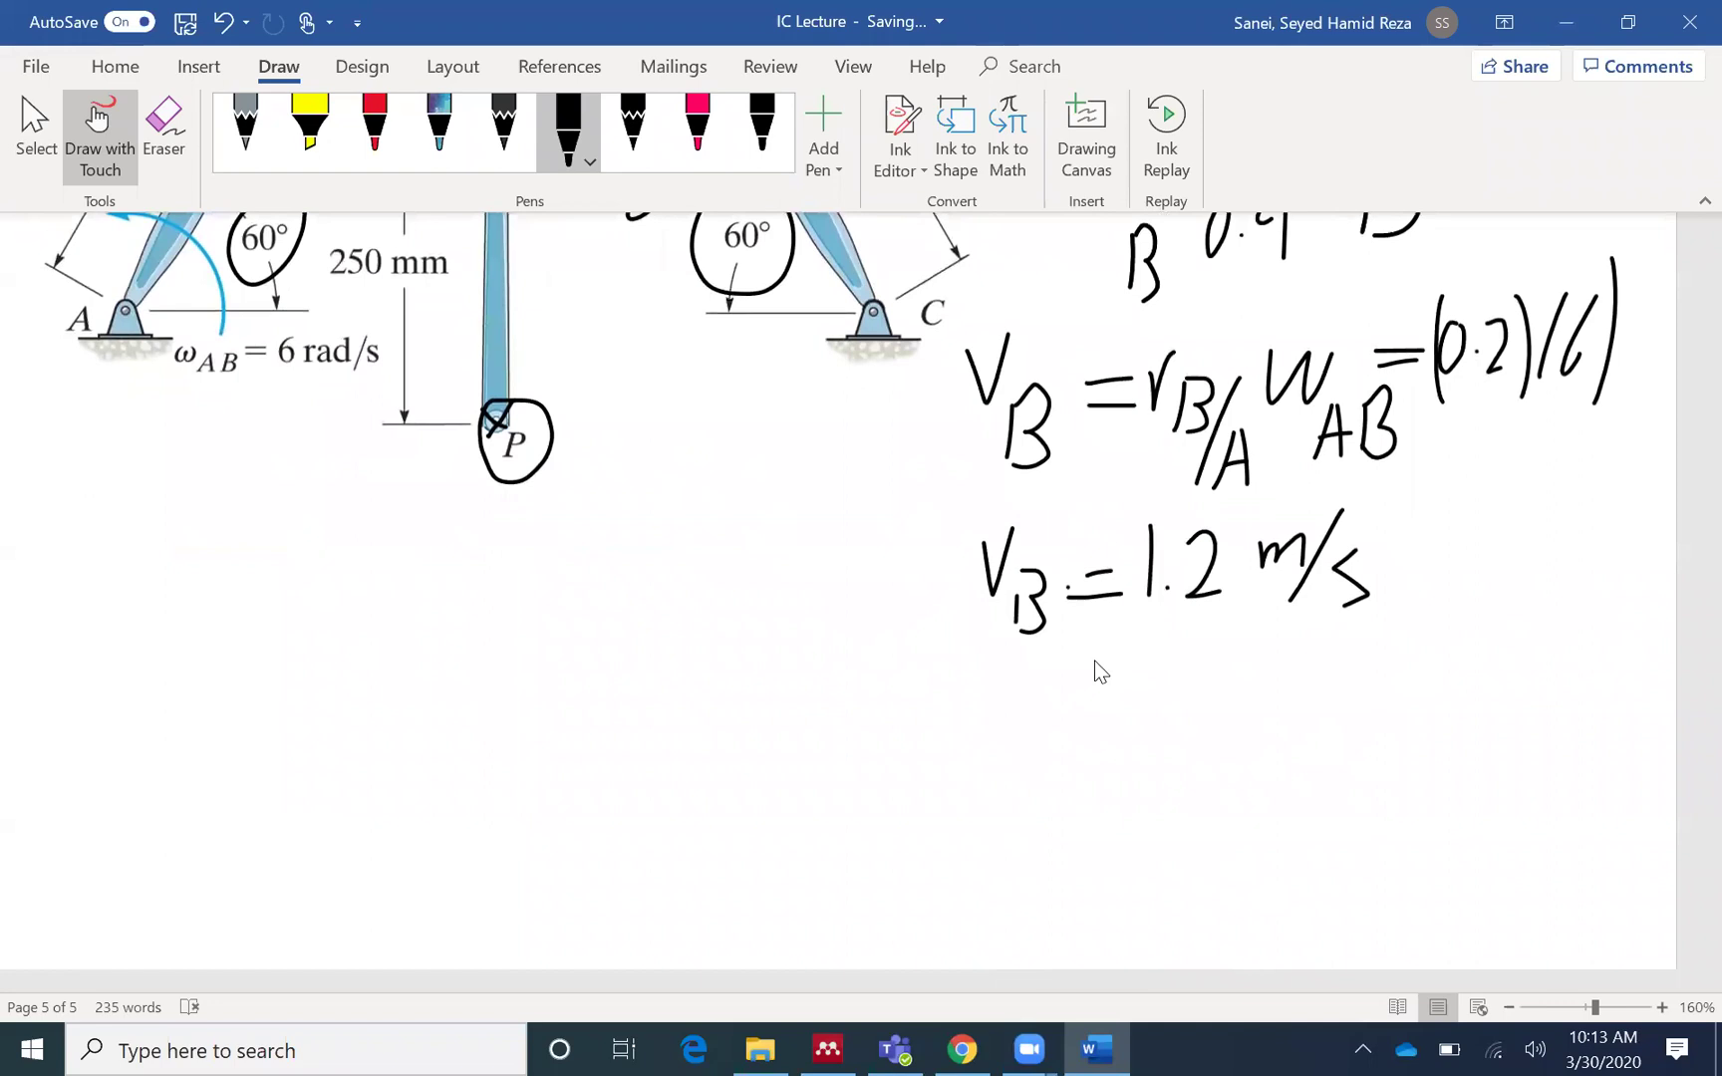
pyautogui.moveTo(42, 631); pyautogui.dragTo(94, 630)
pyautogui.moveTo(93, 710); pyautogui.dragTo(84, 780)
pyautogui.moveTo(98, 689)
pyautogui.mouseDown()
pyautogui.moveTo(139, 718)
pyautogui.moveTo(124, 774)
pyautogui.mouseUp()
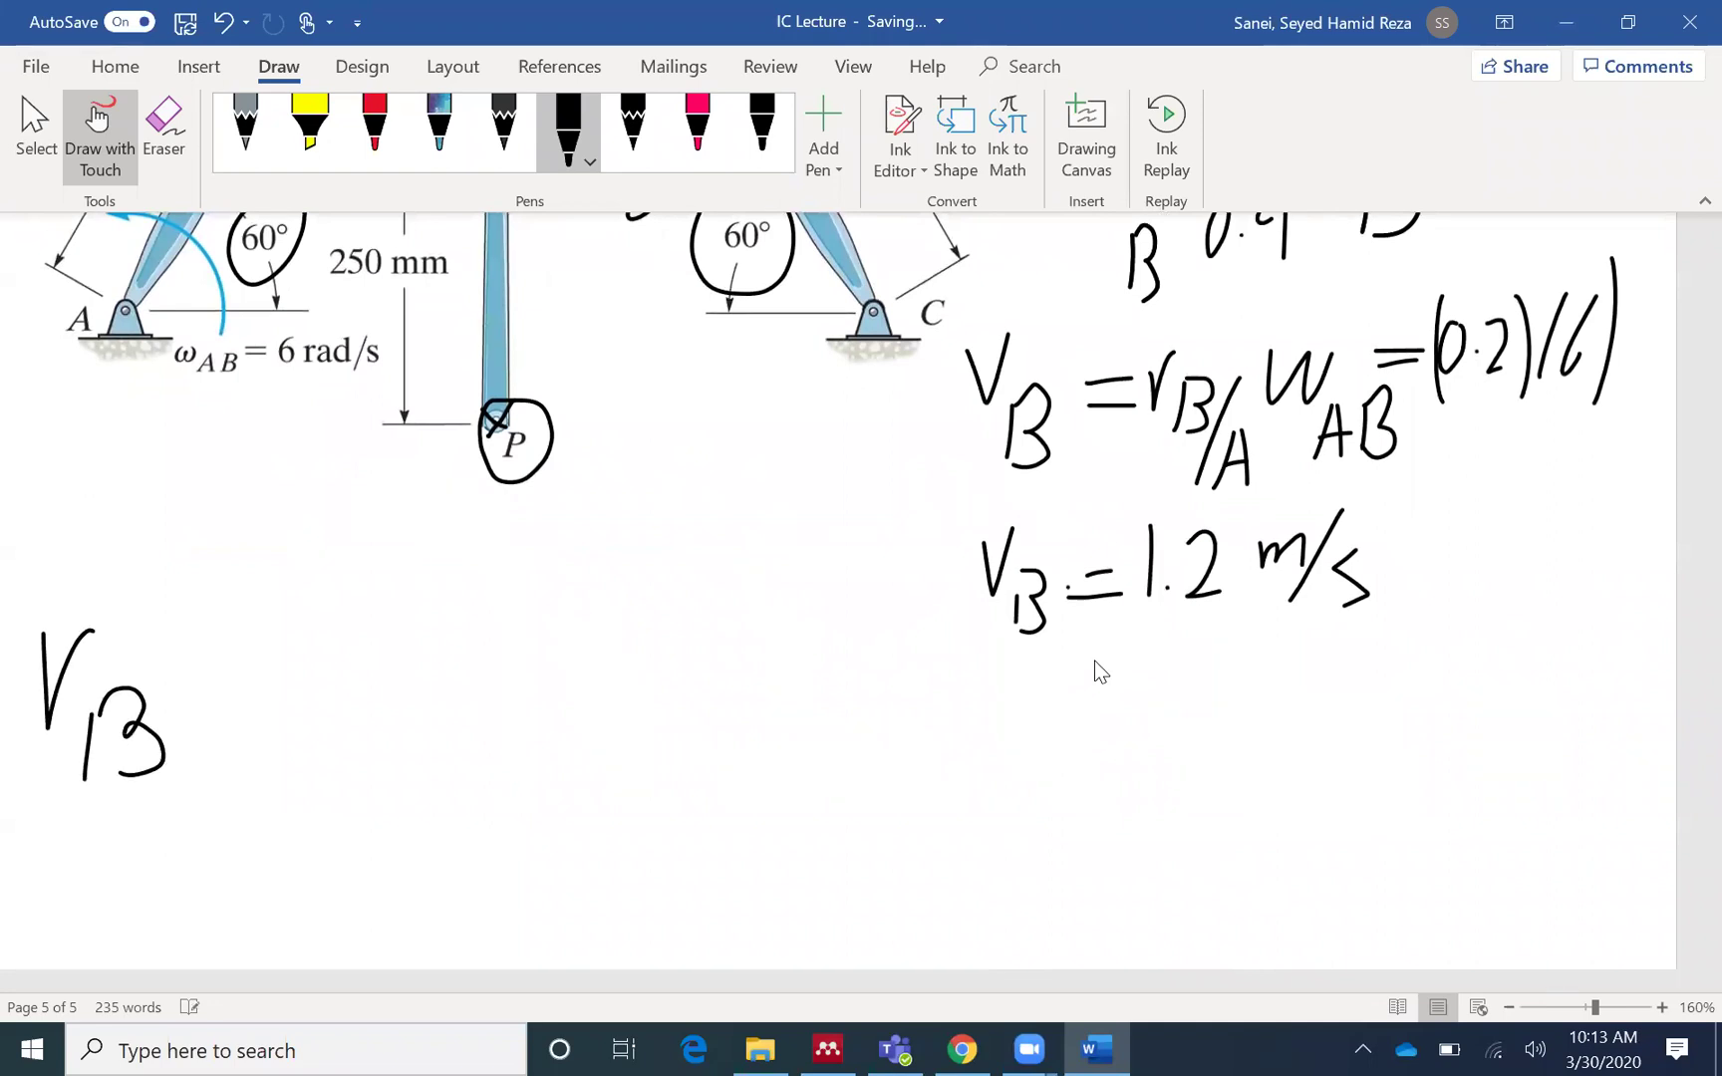
pyautogui.moveTo(215, 688)
pyautogui.mouseDown()
pyautogui.moveTo(275, 684)
pyautogui.moveTo(289, 711)
pyautogui.mouseUp()
pyautogui.scroll(4, 961, 642)
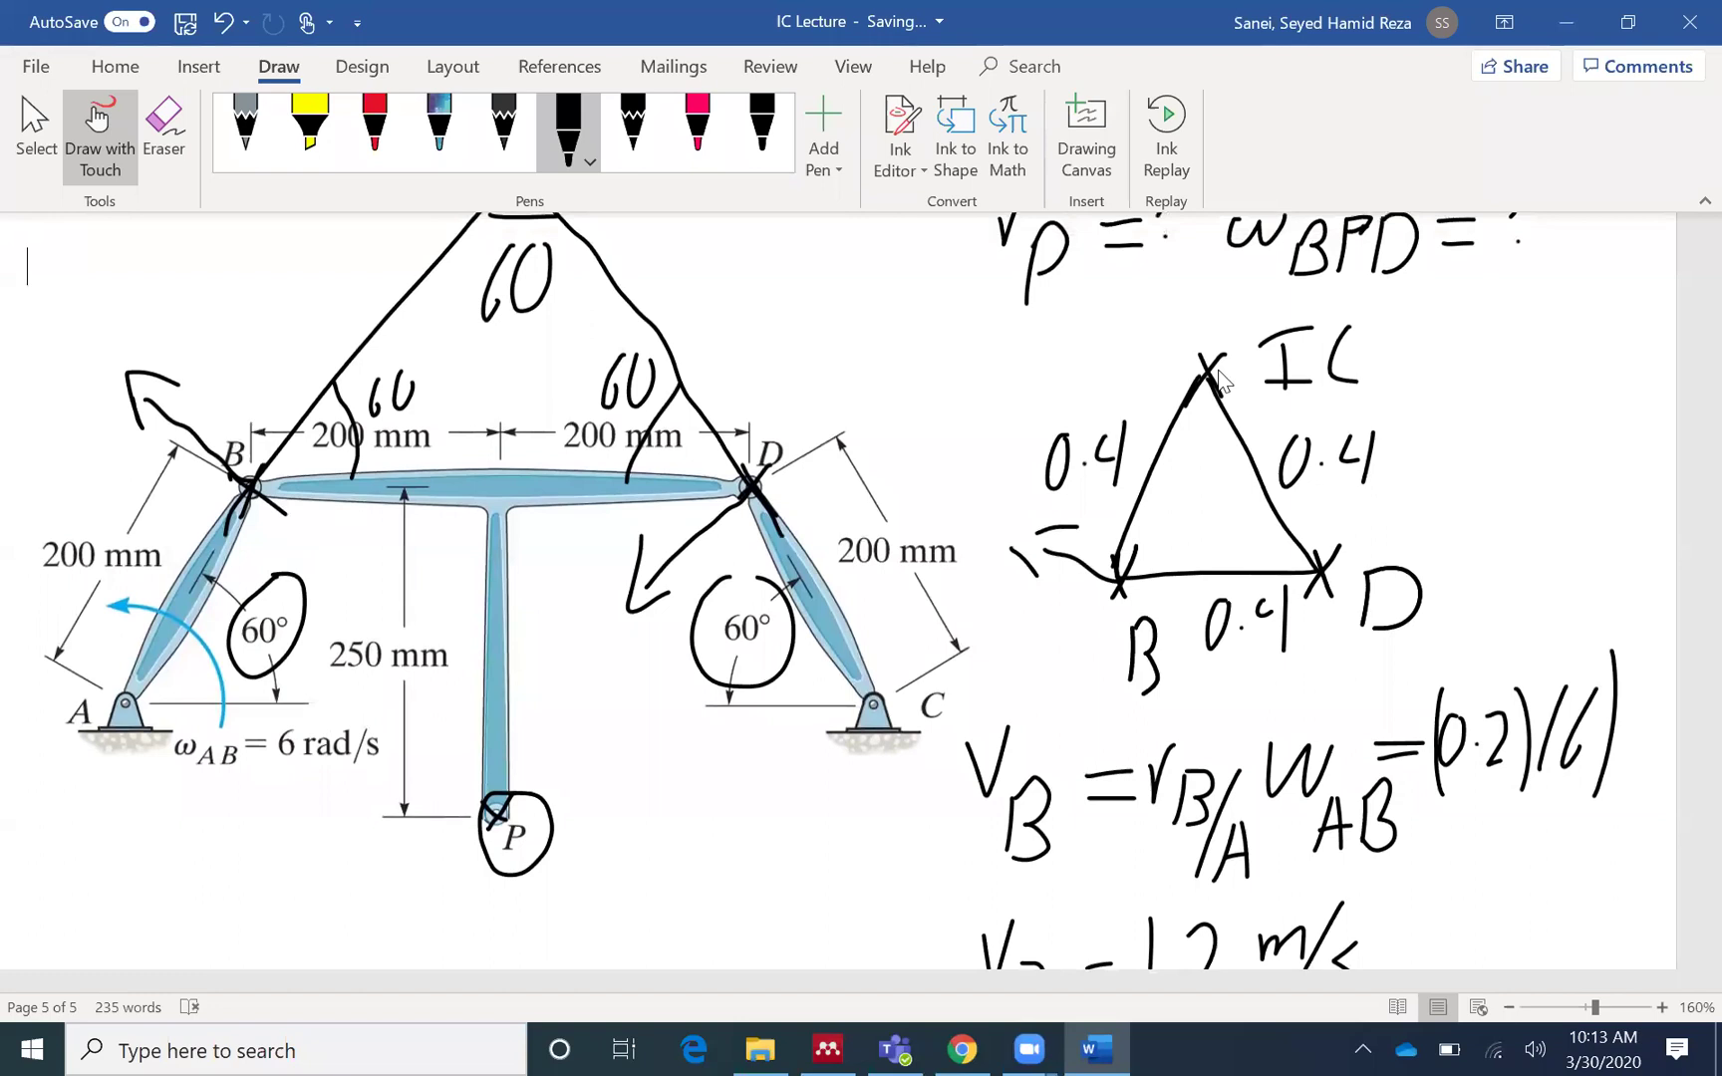
pyautogui.scroll(-5, 747, 826)
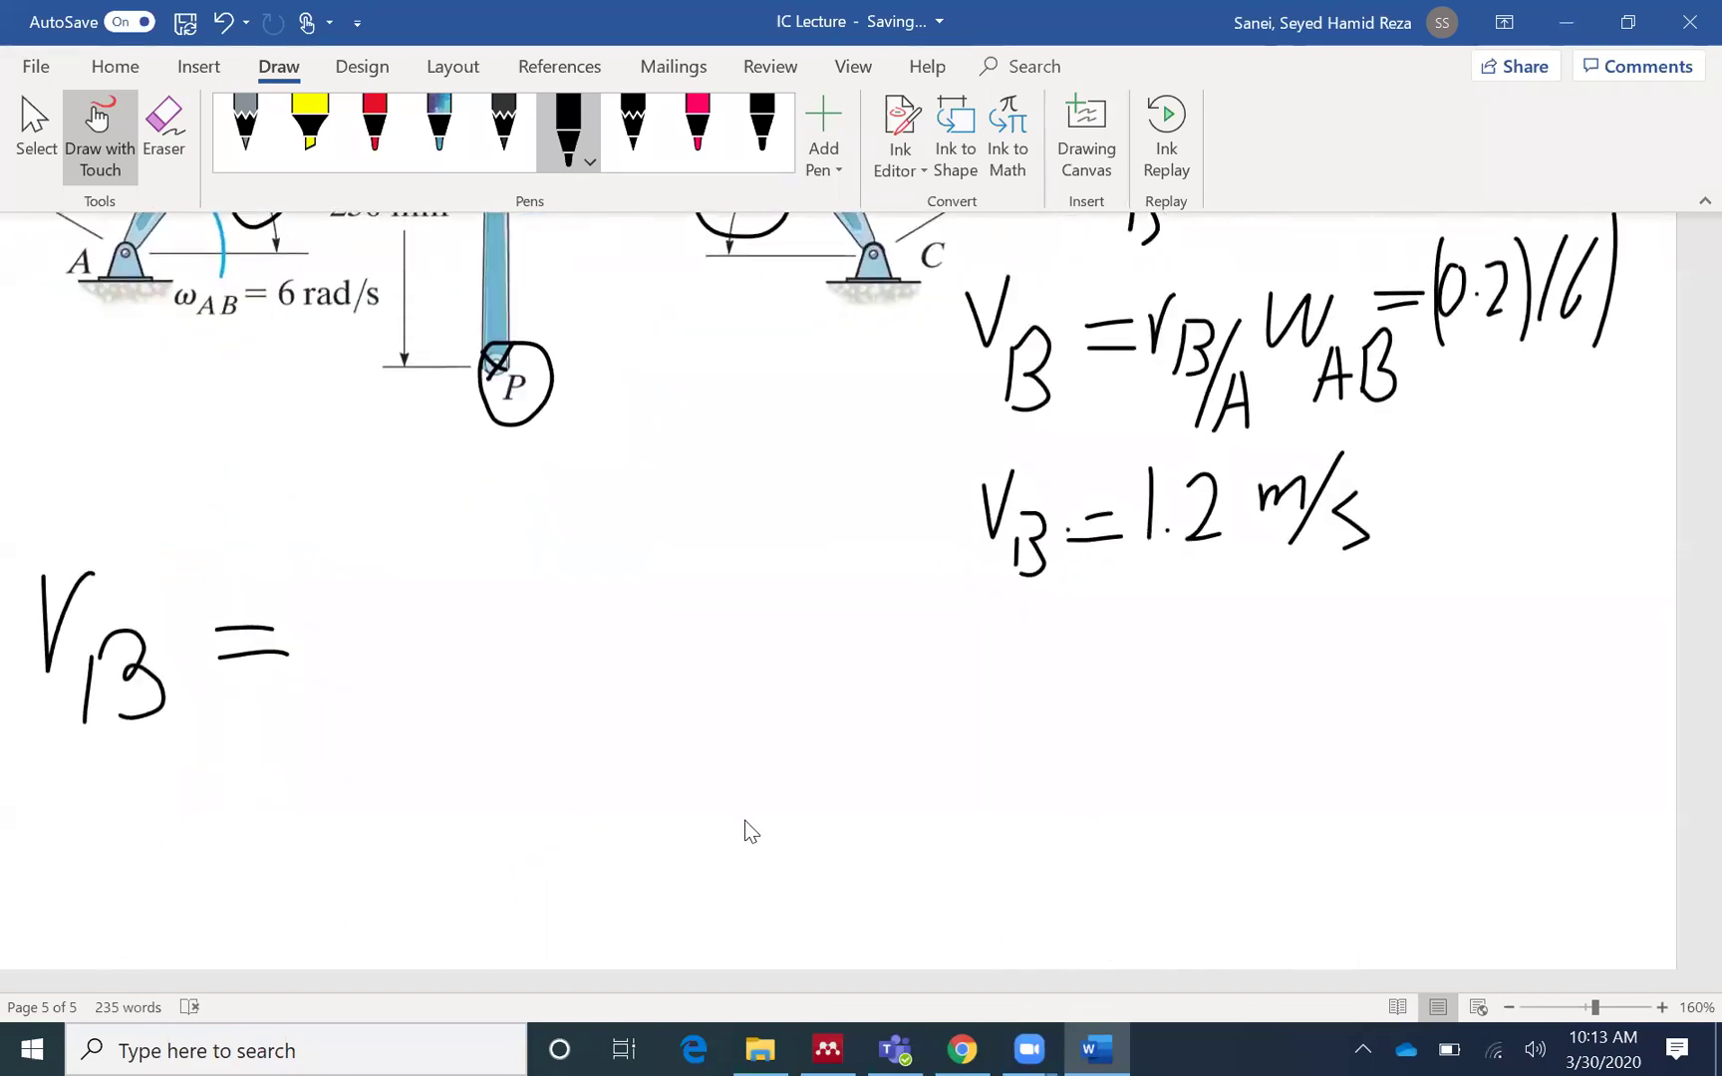
pyautogui.moveTo(308, 604)
pyautogui.mouseDown()
pyautogui.moveTo(305, 661)
pyautogui.moveTo(331, 583)
pyautogui.moveTo(341, 693)
pyautogui.mouseUp()
pyautogui.moveTo(416, 633); pyautogui.dragTo(380, 748)
pyautogui.moveTo(417, 688)
pyautogui.mouseDown()
pyautogui.moveTo(410, 767)
pyautogui.moveTo(460, 685)
pyautogui.mouseUp()
pyautogui.moveTo(383, 770); pyautogui.dragTo(458, 768)
pyautogui.moveTo(498, 687); pyautogui.dragTo(499, 767)
pyautogui.moveTo(554, 628); pyautogui.dragTo(644, 607)
# Append ω_BPD, then an arrow leading to ω_BPD =.
pyautogui.moveTo(639, 657); pyautogui.dragTo(638, 722)
pyautogui.moveTo(698, 663)
pyautogui.mouseDown()
pyautogui.moveTo(689, 738)
pyautogui.moveTo(700, 688)
pyautogui.mouseUp()
pyautogui.moveTo(743, 657)
pyautogui.mouseDown()
pyautogui.moveTo(735, 736)
pyautogui.moveTo(753, 735)
pyautogui.mouseUp()
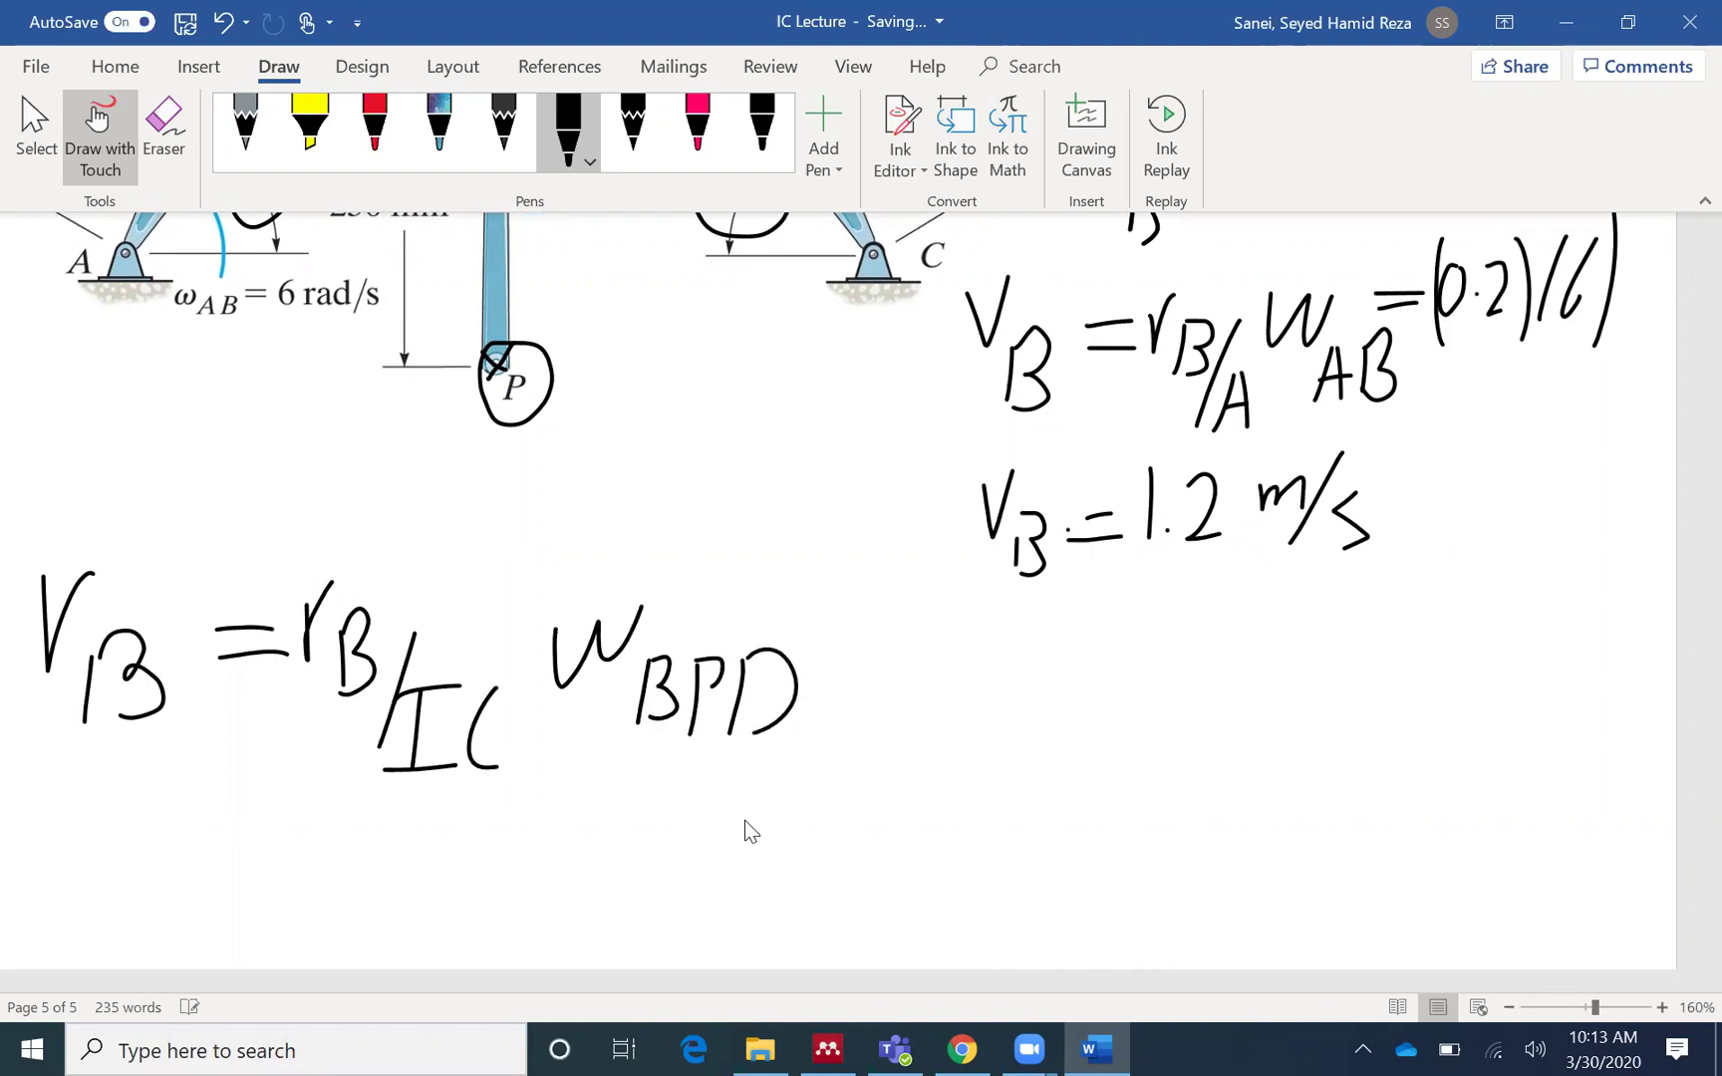
pyautogui.moveTo(855, 666)
pyautogui.mouseDown()
pyautogui.moveTo(938, 658)
pyautogui.moveTo(922, 690)
pyautogui.mouseUp()
pyautogui.moveTo(981, 659)
pyautogui.mouseDown()
pyautogui.moveTo(988, 705)
pyautogui.moveTo(1057, 648)
pyautogui.mouseUp()
pyautogui.moveTo(1042, 715); pyautogui.dragTo(1041, 770)
pyautogui.moveTo(1044, 718)
pyautogui.mouseDown()
pyautogui.moveTo(1084, 742)
pyautogui.moveTo(1056, 770)
pyautogui.mouseUp()
pyautogui.moveTo(1114, 712); pyautogui.dragTo(1102, 770)
pyautogui.moveTo(1110, 697); pyautogui.dragTo(1146, 770)
pyautogui.moveTo(1156, 688)
pyautogui.mouseDown()
pyautogui.moveTo(1196, 718)
pyautogui.moveTo(1162, 771)
pyautogui.mouseUp()
pyautogui.moveTo(1218, 681); pyautogui.dragTo(1274, 672)
pyautogui.moveTo(1218, 693); pyautogui.dragTo(1276, 688)
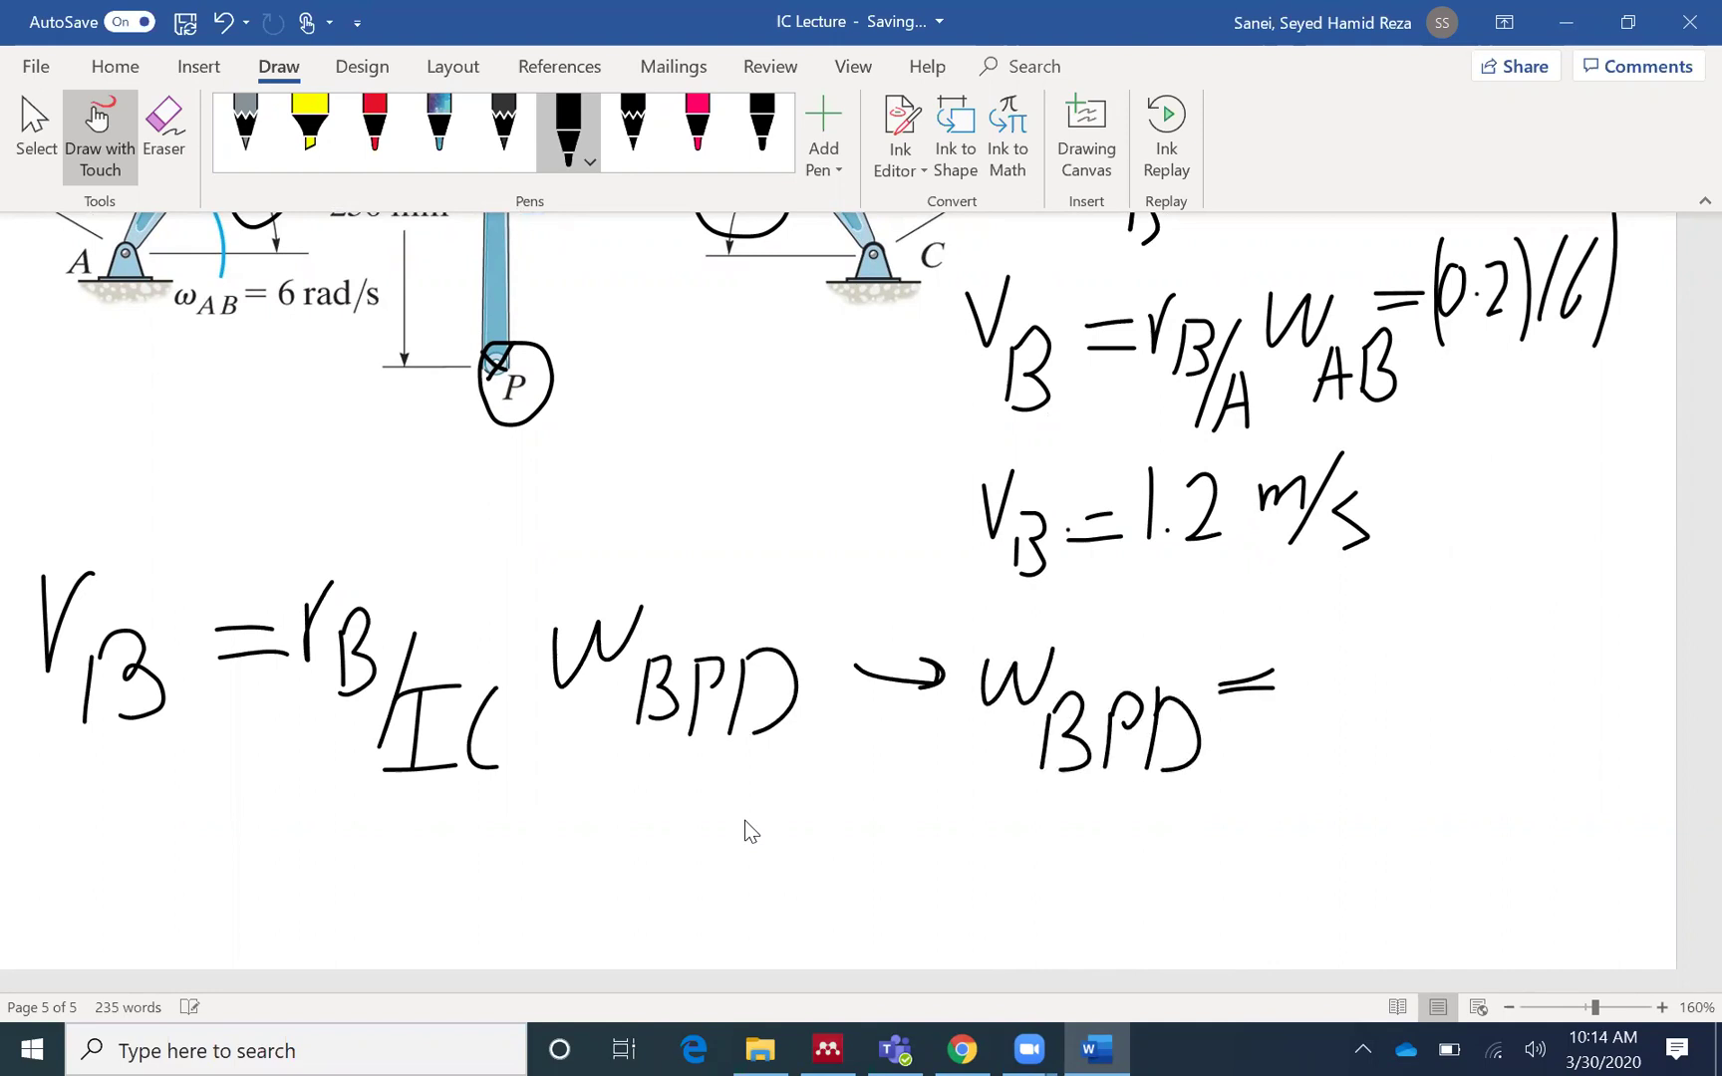
# Write the fraction 1.2/0.4 and the result 3 rad/s.
pyautogui.moveTo(1368, 590); pyautogui.dragTo(1364, 658)
pyautogui.click(1395, 650)
pyautogui.moveTo(1415, 602)
pyautogui.mouseDown()
pyautogui.moveTo(1425, 650)
pyautogui.moveTo(1475, 653)
pyautogui.mouseUp()
pyautogui.moveTo(1333, 688); pyautogui.dragTo(1497, 659)
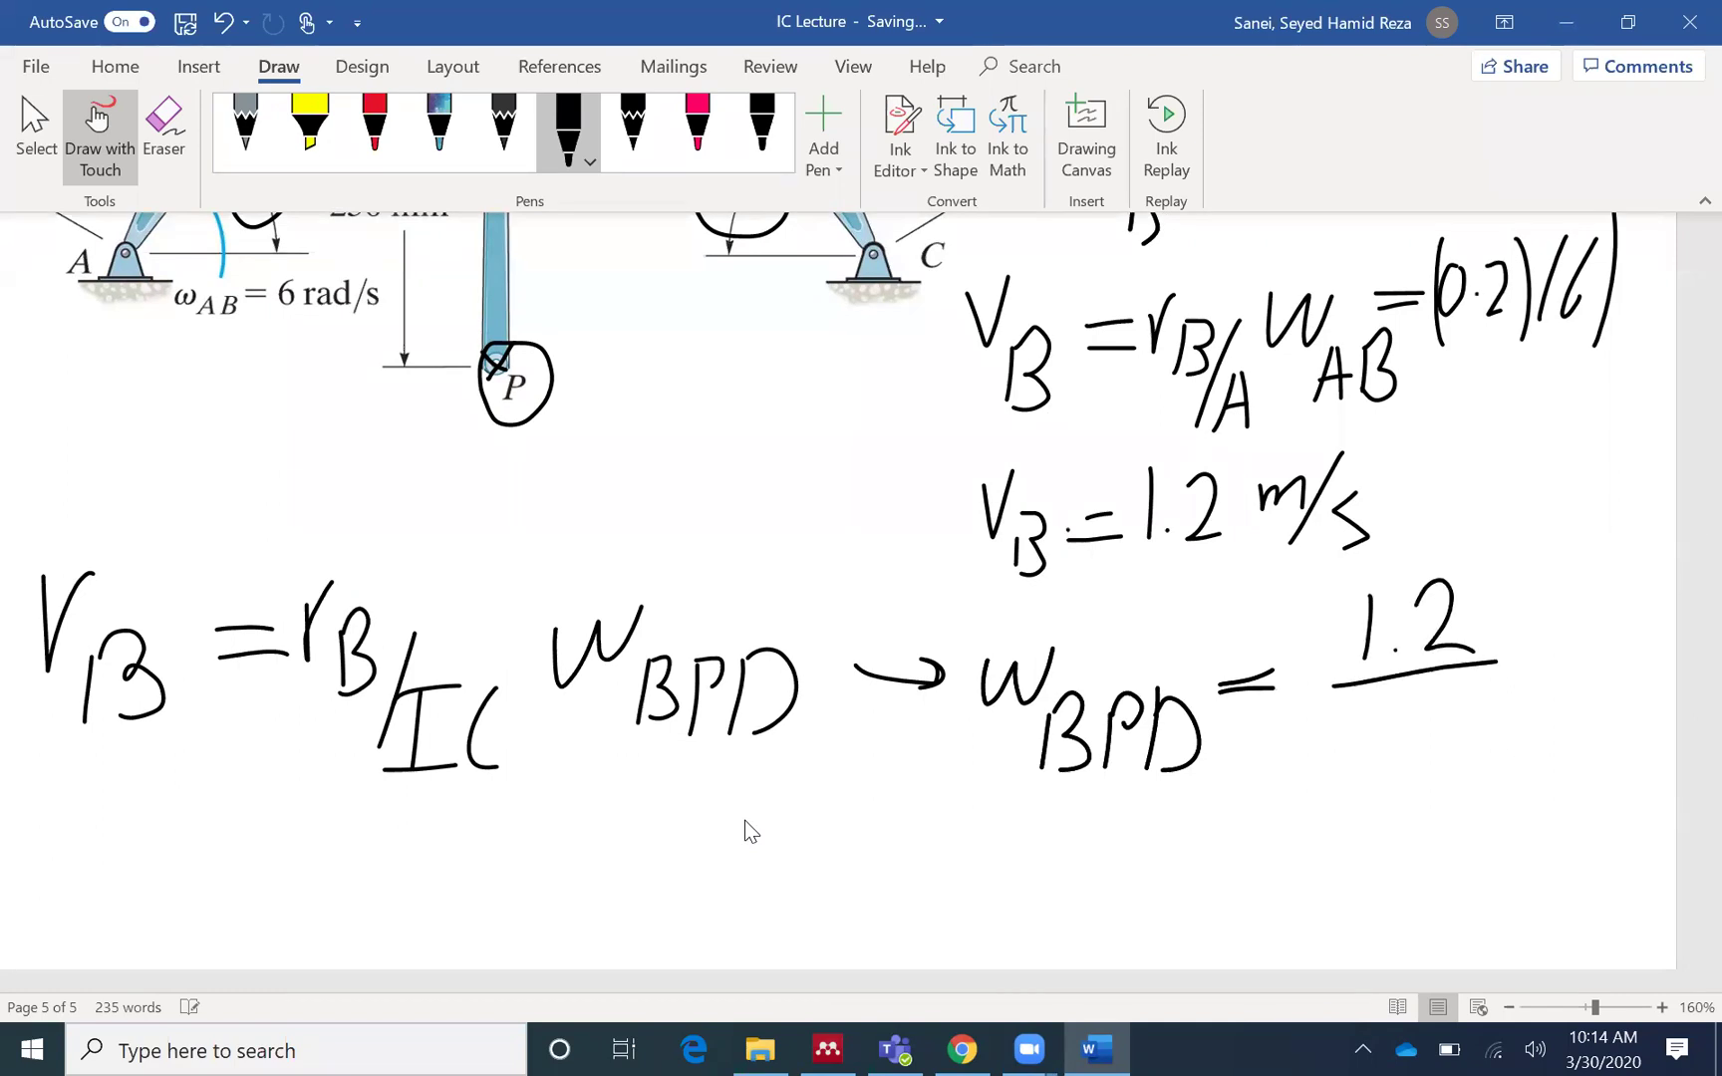
pyautogui.moveTo(1367, 713); pyautogui.dragTo(1445, 731)
pyautogui.click(1393, 760)
pyautogui.moveTo(1457, 696); pyautogui.dragTo(1457, 789)
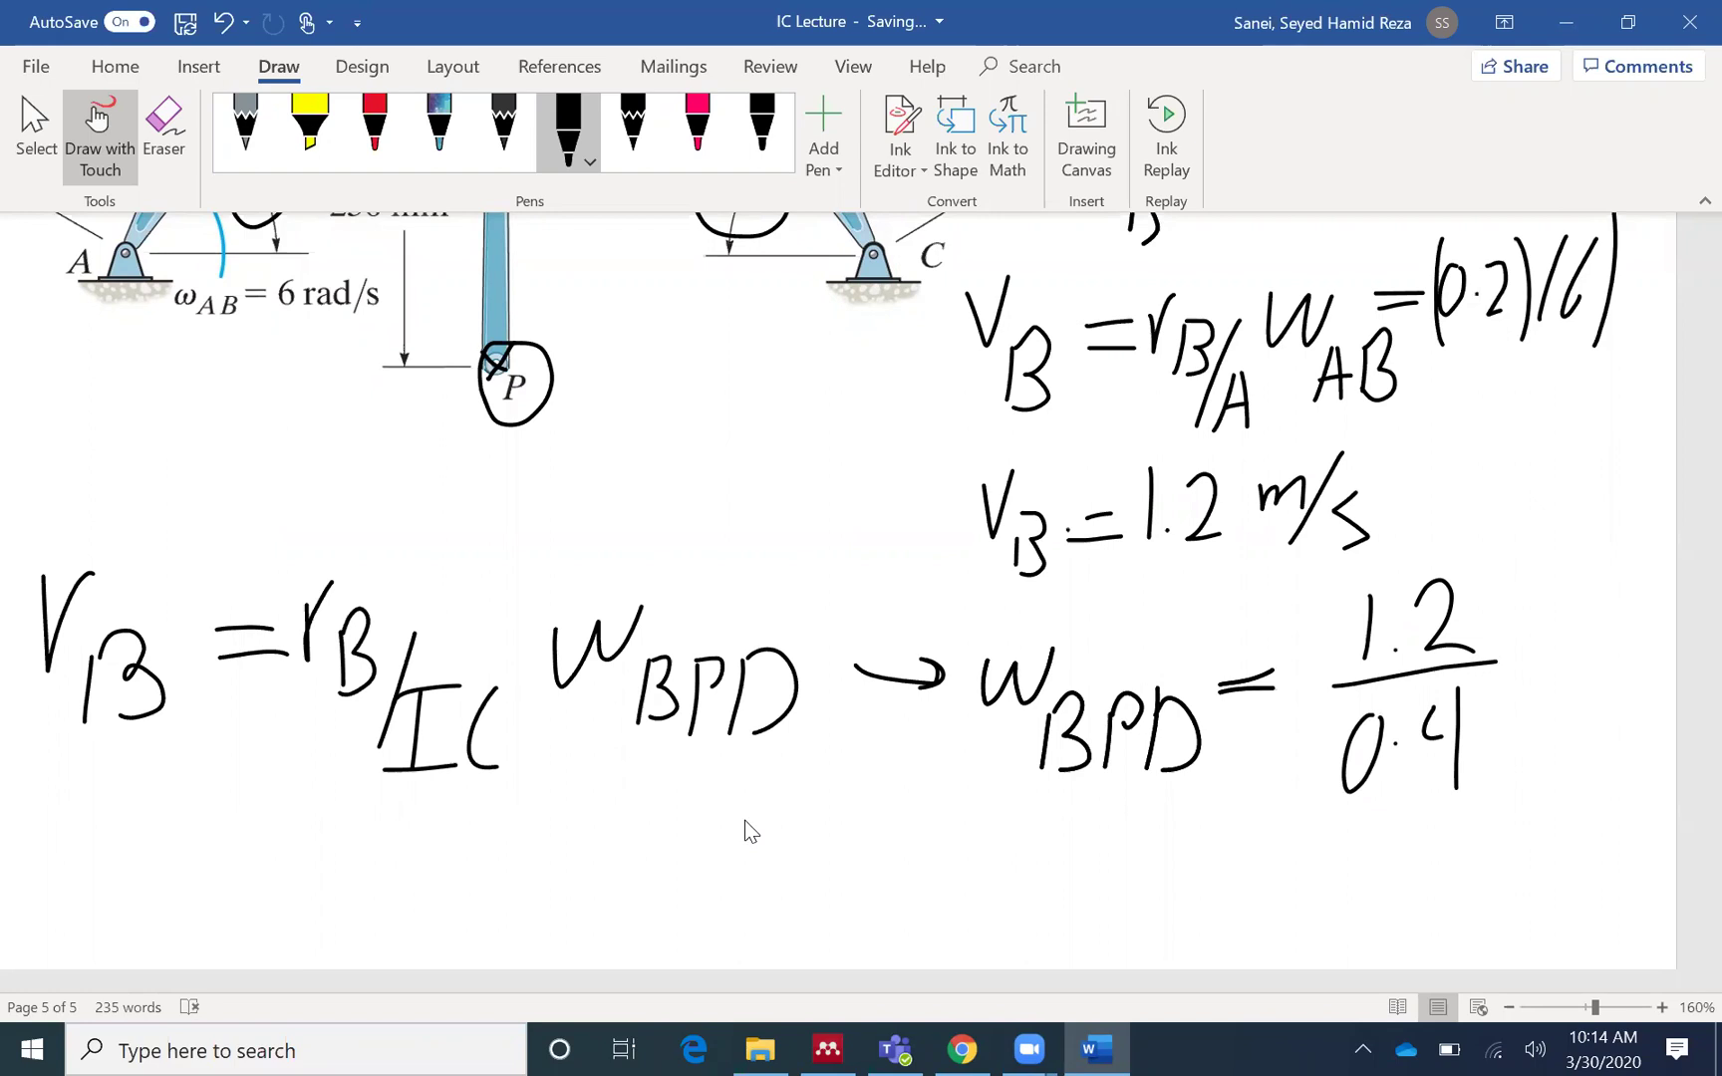
pyautogui.moveTo(1503, 644)
pyautogui.mouseDown()
pyautogui.moveTo(1538, 656)
pyautogui.moveTo(1553, 606)
pyautogui.moveTo(1585, 604)
pyautogui.moveTo(1557, 659)
pyautogui.moveTo(1586, 606)
pyautogui.moveTo(1596, 653)
pyautogui.moveTo(1617, 608)
pyautogui.mouseUp()
pyautogui.moveTo(1632, 620)
pyautogui.mouseDown()
pyautogui.moveTo(1615, 638)
pyautogui.moveTo(1652, 628)
pyautogui.moveTo(1618, 711)
pyautogui.mouseUp()
pyautogui.moveTo(1652, 689); pyautogui.dragTo(1630, 739)
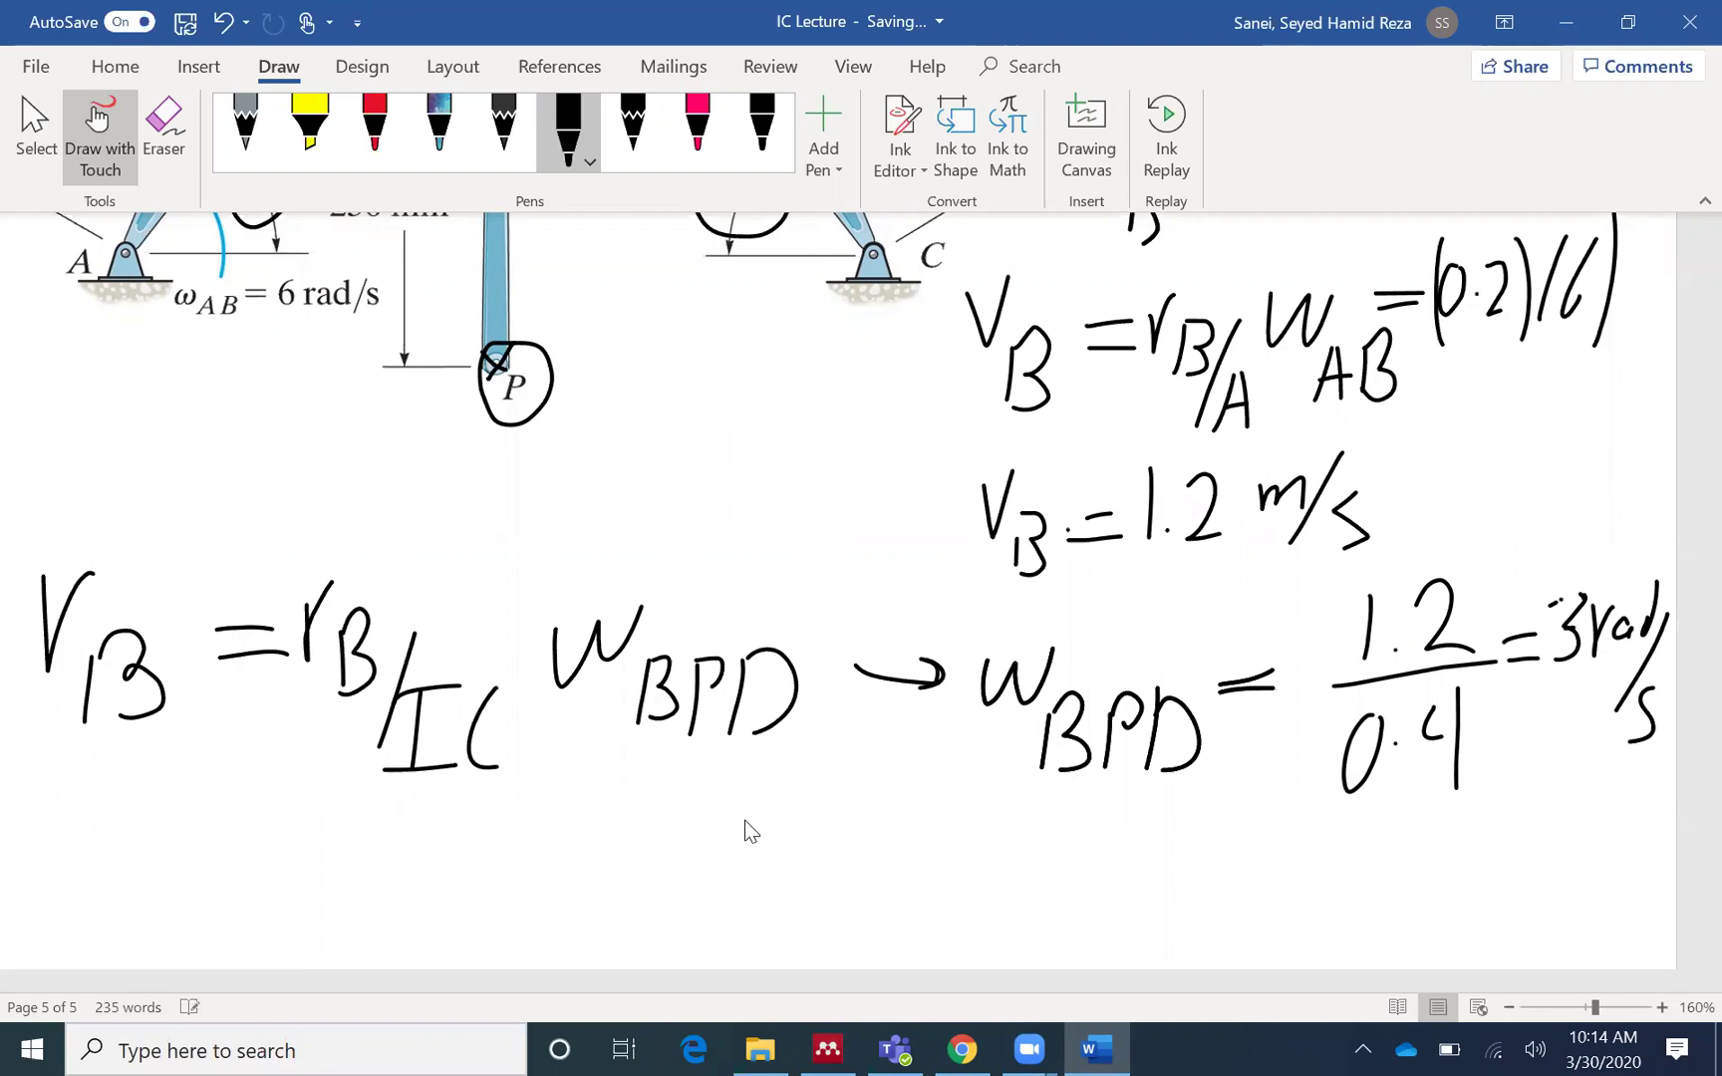
# Draw a vertical line from the triangle's base BD down to point P.
pyautogui.scroll(3, 971, 756)
pyautogui.scroll(2, 969, 750)
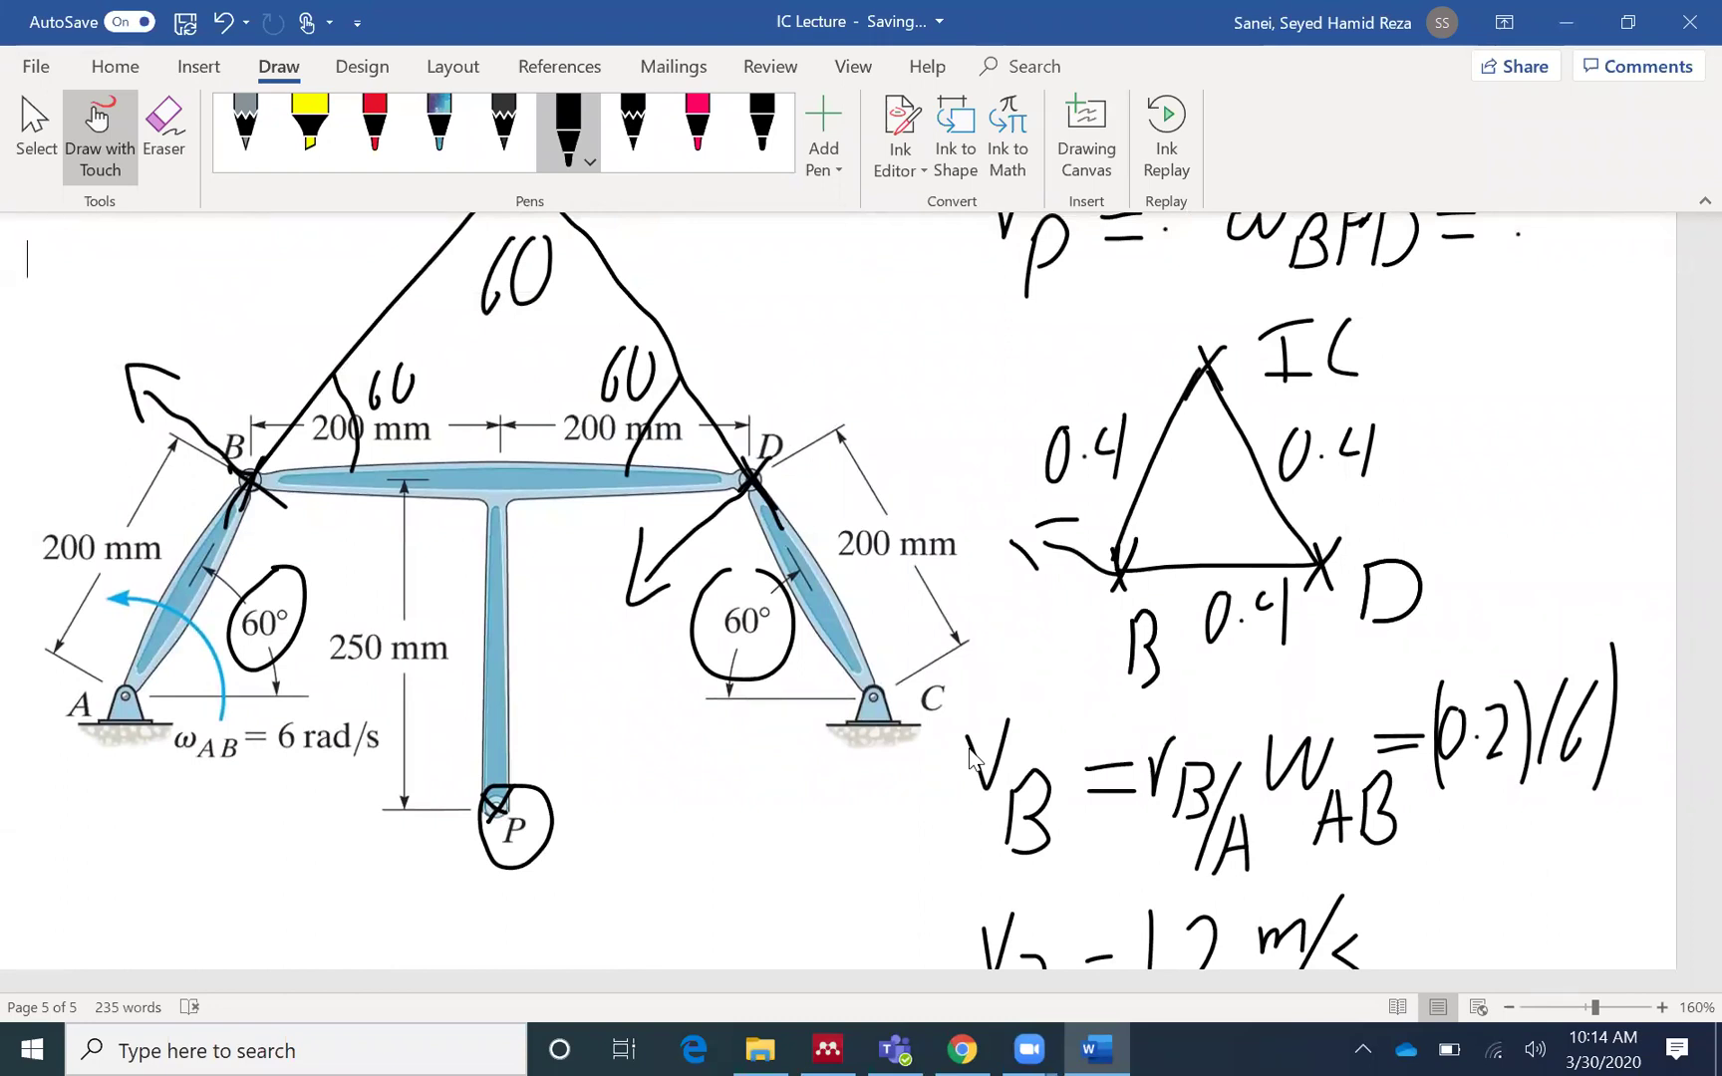
pyautogui.moveTo(1205, 570)
pyautogui.mouseDown()
pyautogui.moveTo(1206, 687)
pyautogui.moveTo(1238, 688)
pyautogui.mouseUp()
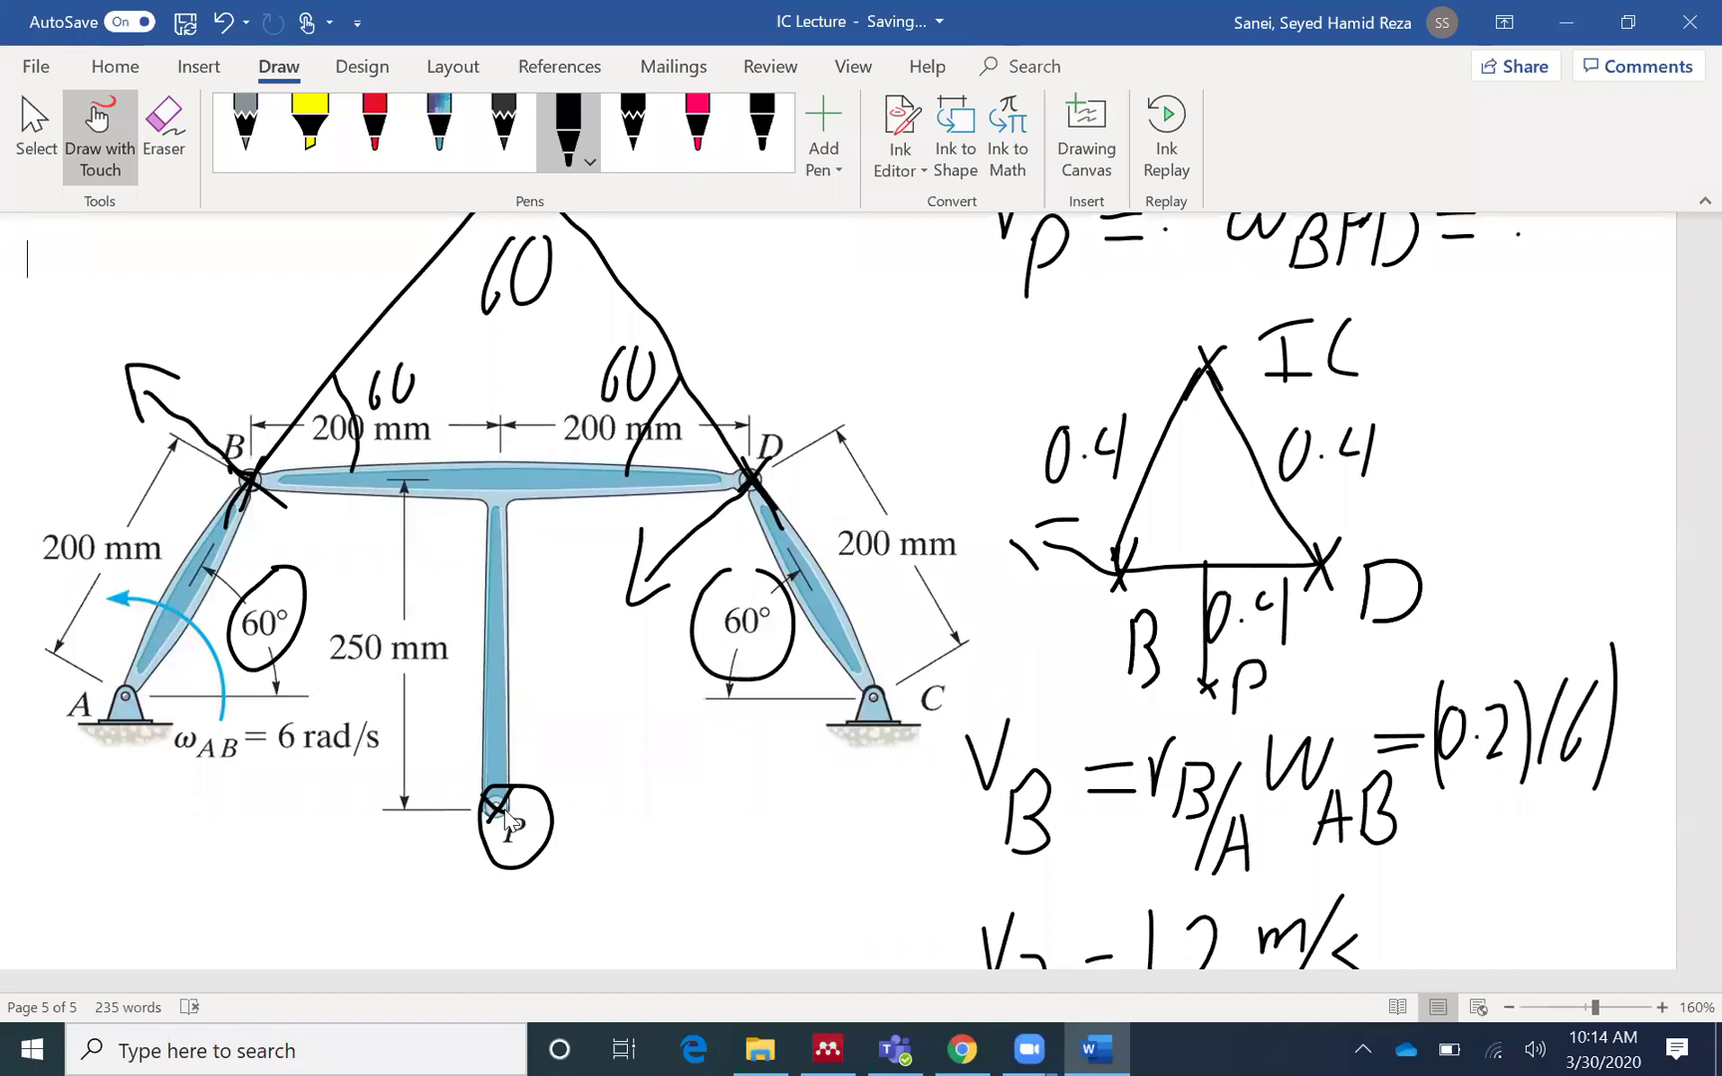
# Handwrite vP = r_P/IC as the start of the point-P velocity equation.
pyautogui.scroll(-6, 628, 834)
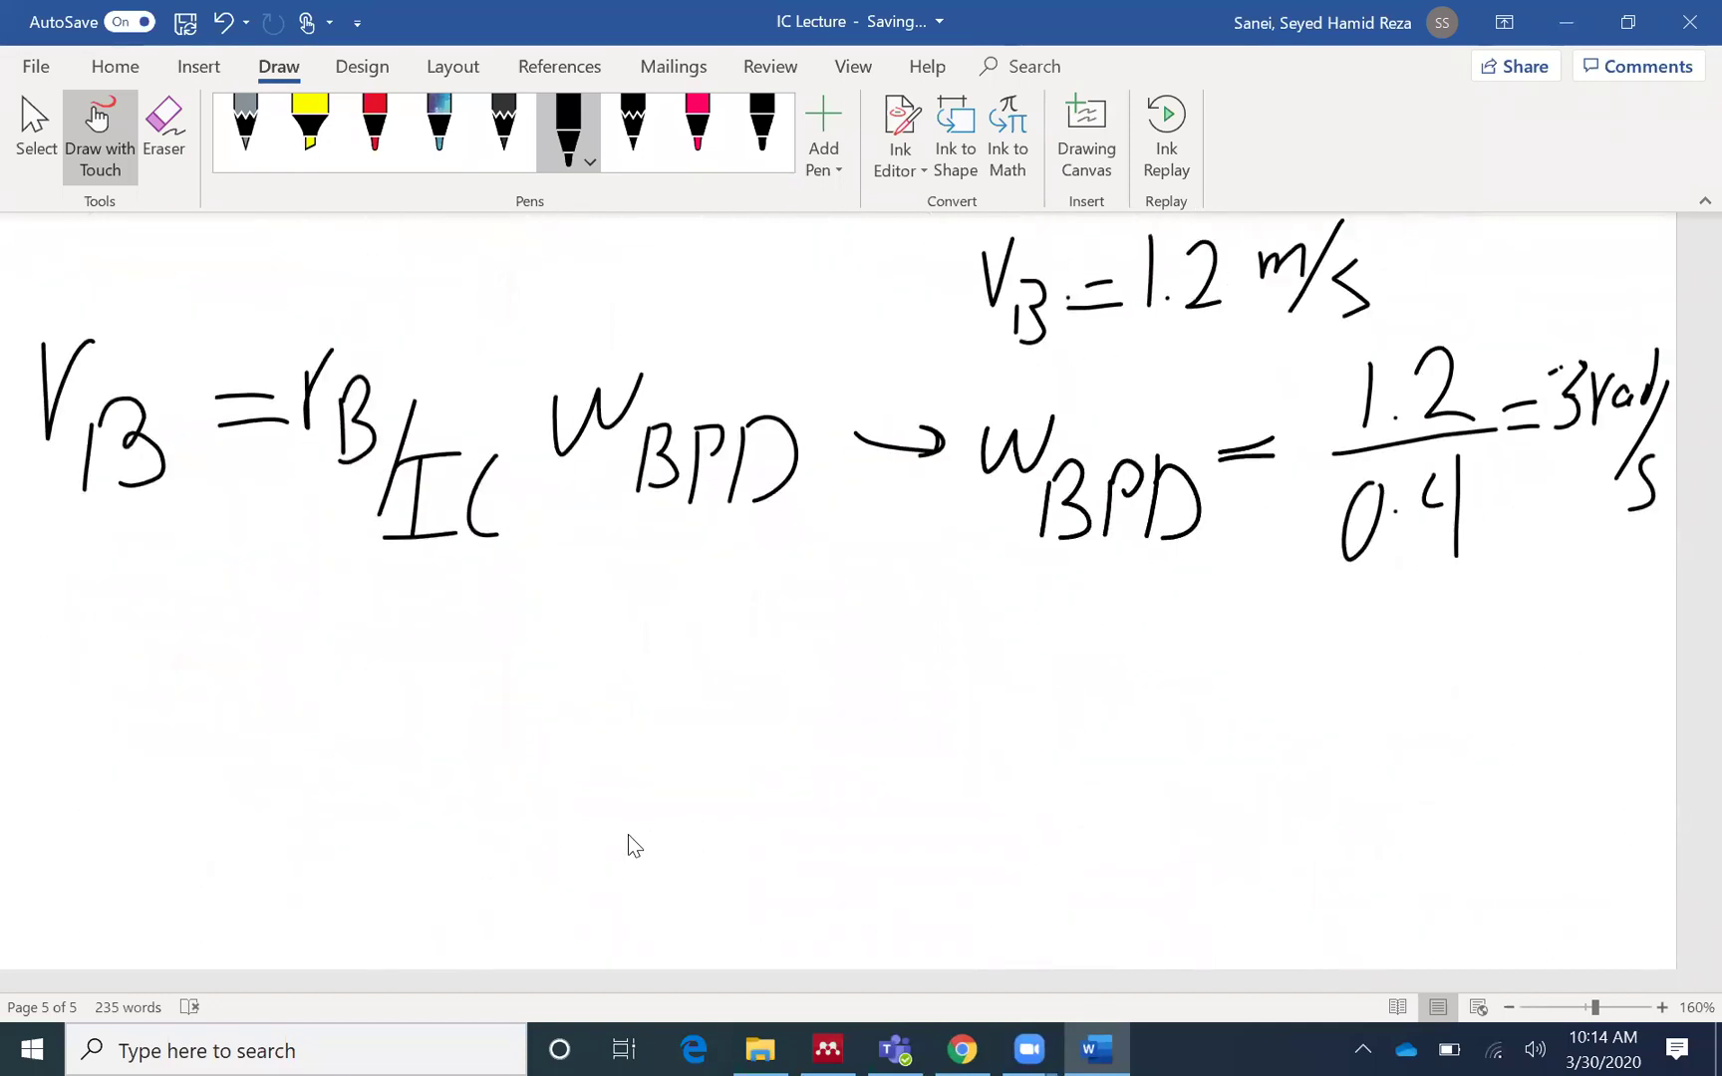
pyautogui.moveTo(50, 630); pyautogui.dragTo(118, 602)
pyautogui.moveTo(127, 726); pyautogui.dragTo(120, 852)
pyautogui.moveTo(123, 710)
pyautogui.mouseDown()
pyautogui.moveTo(143, 703)
pyautogui.moveTo(144, 773)
pyautogui.mouseUp()
pyautogui.moveTo(212, 715); pyautogui.dragTo(288, 707)
pyautogui.moveTo(219, 742); pyautogui.dragTo(301, 739)
pyautogui.moveTo(365, 661)
pyautogui.mouseDown()
pyautogui.moveTo(393, 637)
pyautogui.moveTo(430, 773)
pyautogui.moveTo(402, 688)
pyautogui.moveTo(439, 715)
pyautogui.mouseUp()
pyautogui.moveTo(517, 658); pyautogui.dragTo(447, 822)
pyautogui.moveTo(519, 742)
pyautogui.mouseDown()
pyautogui.moveTo(514, 827)
pyautogui.moveTo(570, 740)
pyautogui.mouseUp()
pyautogui.moveTo(480, 872); pyautogui.dragTo(560, 852)
pyautogui.moveTo(623, 743); pyautogui.dragTo(655, 826)
pyautogui.moveTo(676, 670); pyautogui.dragTo(744, 673)
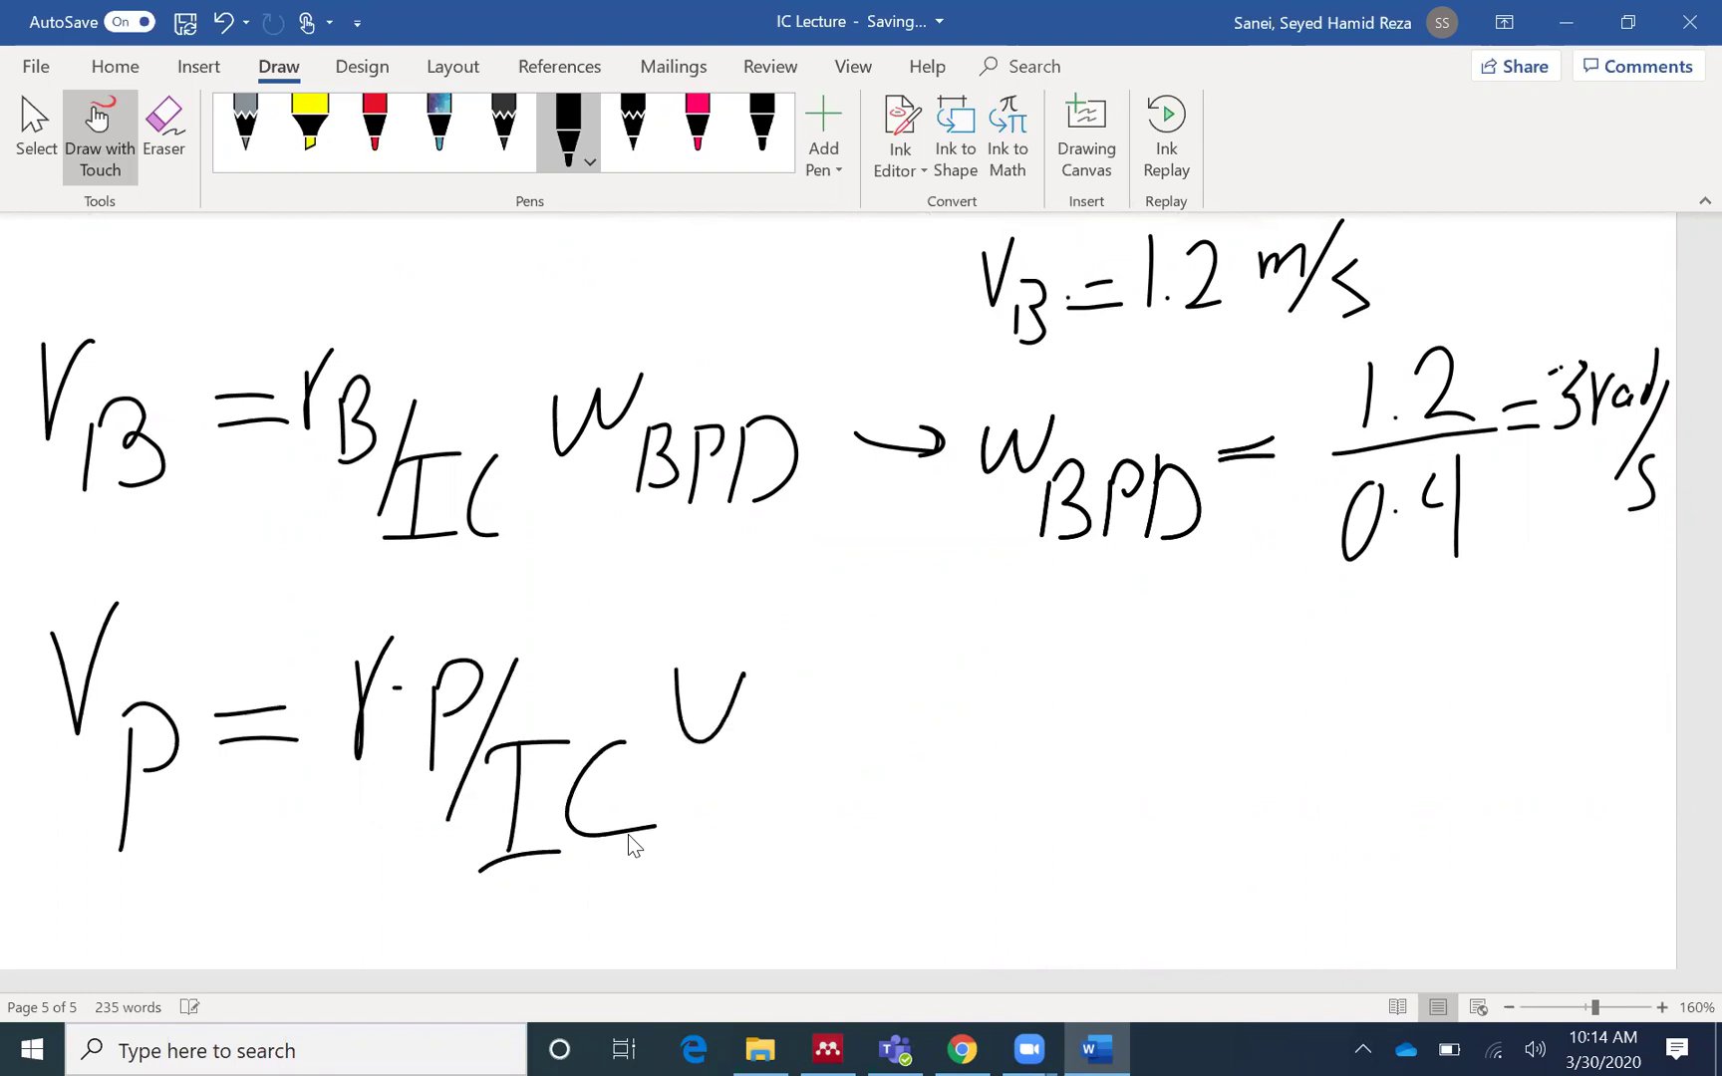
# Add ω_BPD and an equals sign to the vP equation.
pyautogui.moveTo(742, 739)
pyautogui.mouseDown()
pyautogui.moveTo(787, 655)
pyautogui.moveTo(781, 819)
pyautogui.mouseUp()
pyautogui.moveTo(789, 715)
pyautogui.mouseDown()
pyautogui.moveTo(823, 767)
pyautogui.moveTo(792, 812)
pyautogui.mouseUp()
pyautogui.moveTo(855, 740)
pyautogui.mouseDown()
pyautogui.moveTo(845, 813)
pyautogui.moveTo(855, 749)
pyautogui.mouseUp()
pyautogui.moveTo(907, 714); pyautogui.dragTo(897, 816)
pyautogui.moveTo(902, 709)
pyautogui.mouseDown()
pyautogui.moveTo(947, 782)
pyautogui.moveTo(896, 812)
pyautogui.mouseUp()
pyautogui.moveTo(980, 692)
pyautogui.mouseDown()
pyautogui.moveTo(1042, 687)
pyautogui.moveTo(1036, 713)
pyautogui.mouseUp()
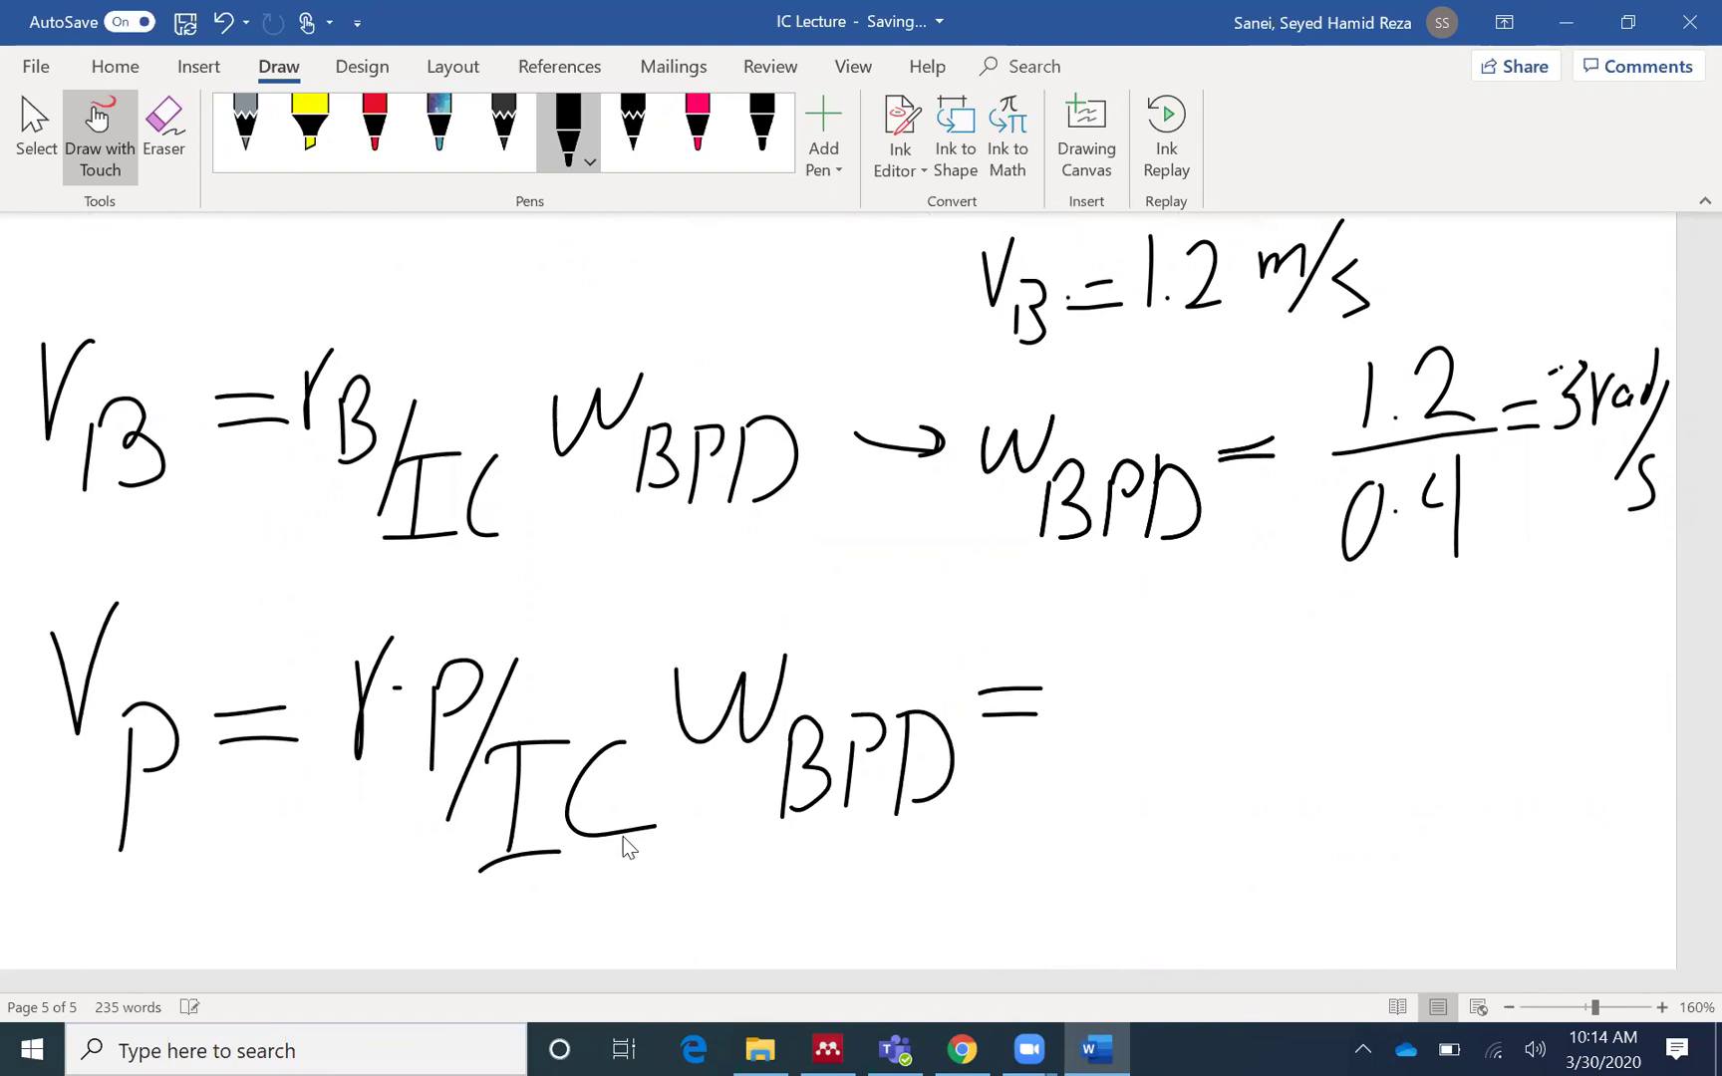
# Write (0.25 + 0.4 as the start of the IC-to-P distance term.
pyautogui.scroll(7, 969, 754)
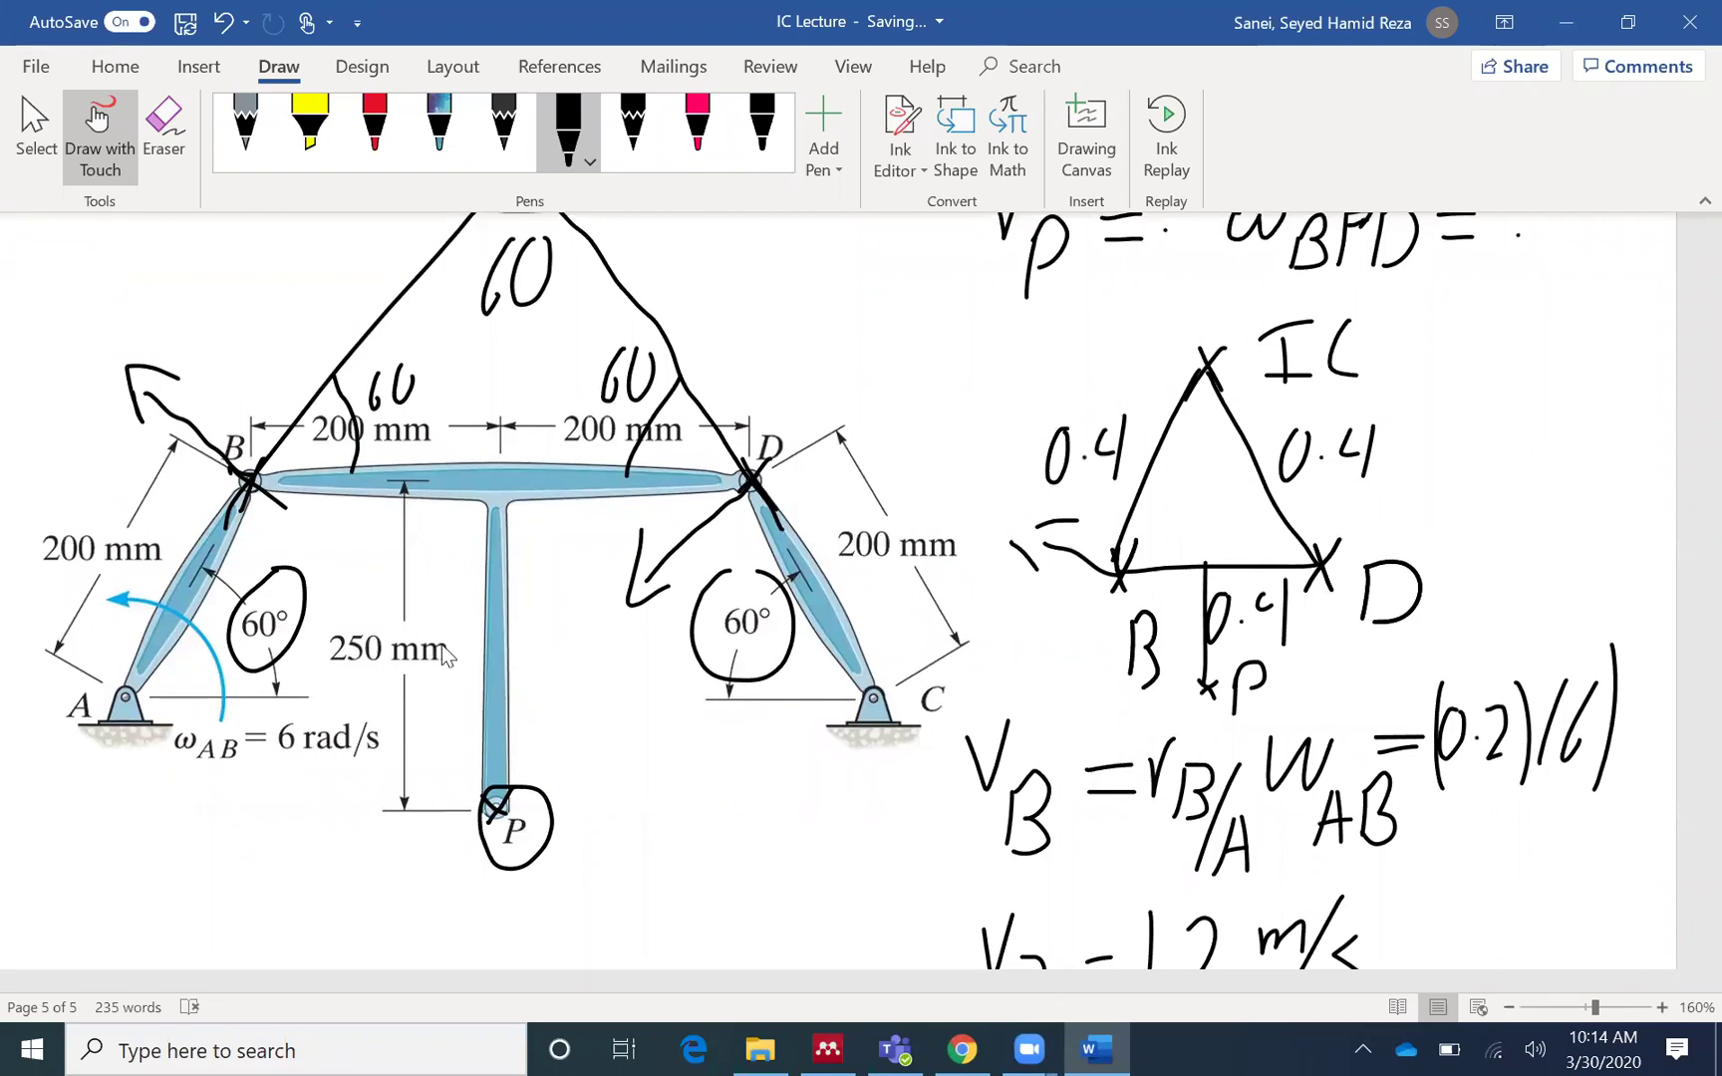
pyautogui.scroll(1, 634, 581)
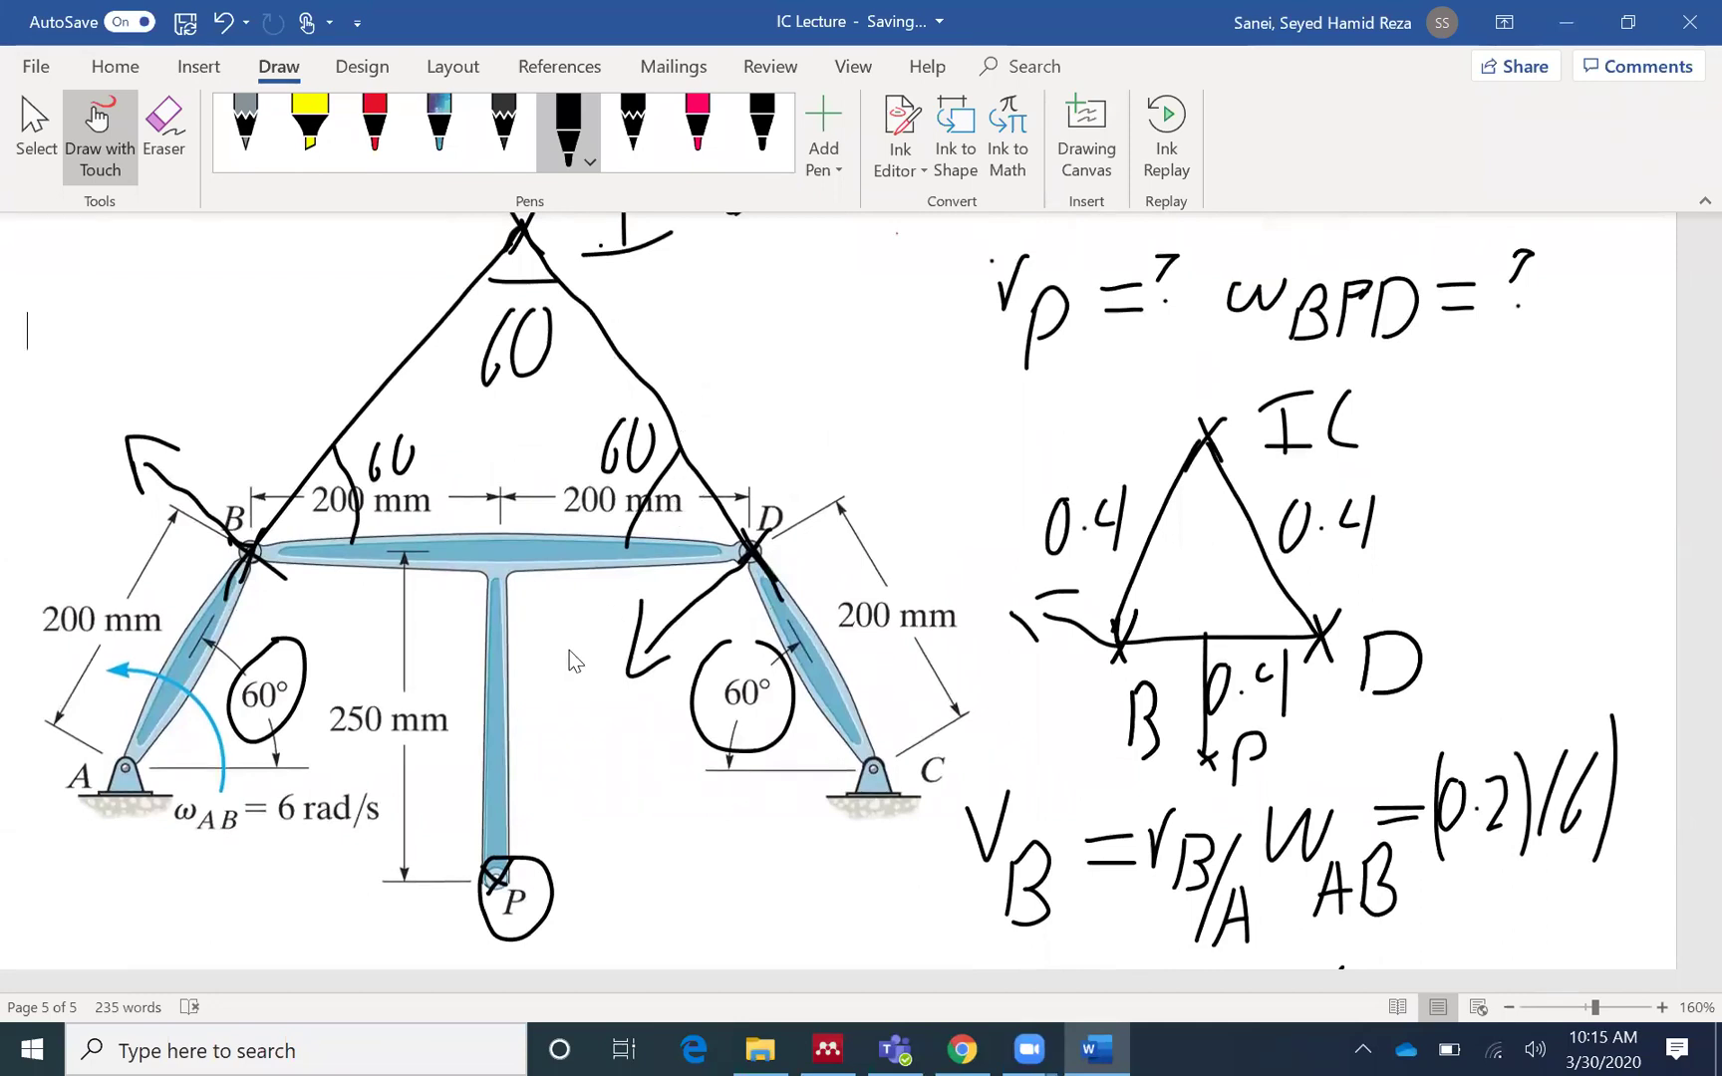
pyautogui.scroll(-15, 546, 685)
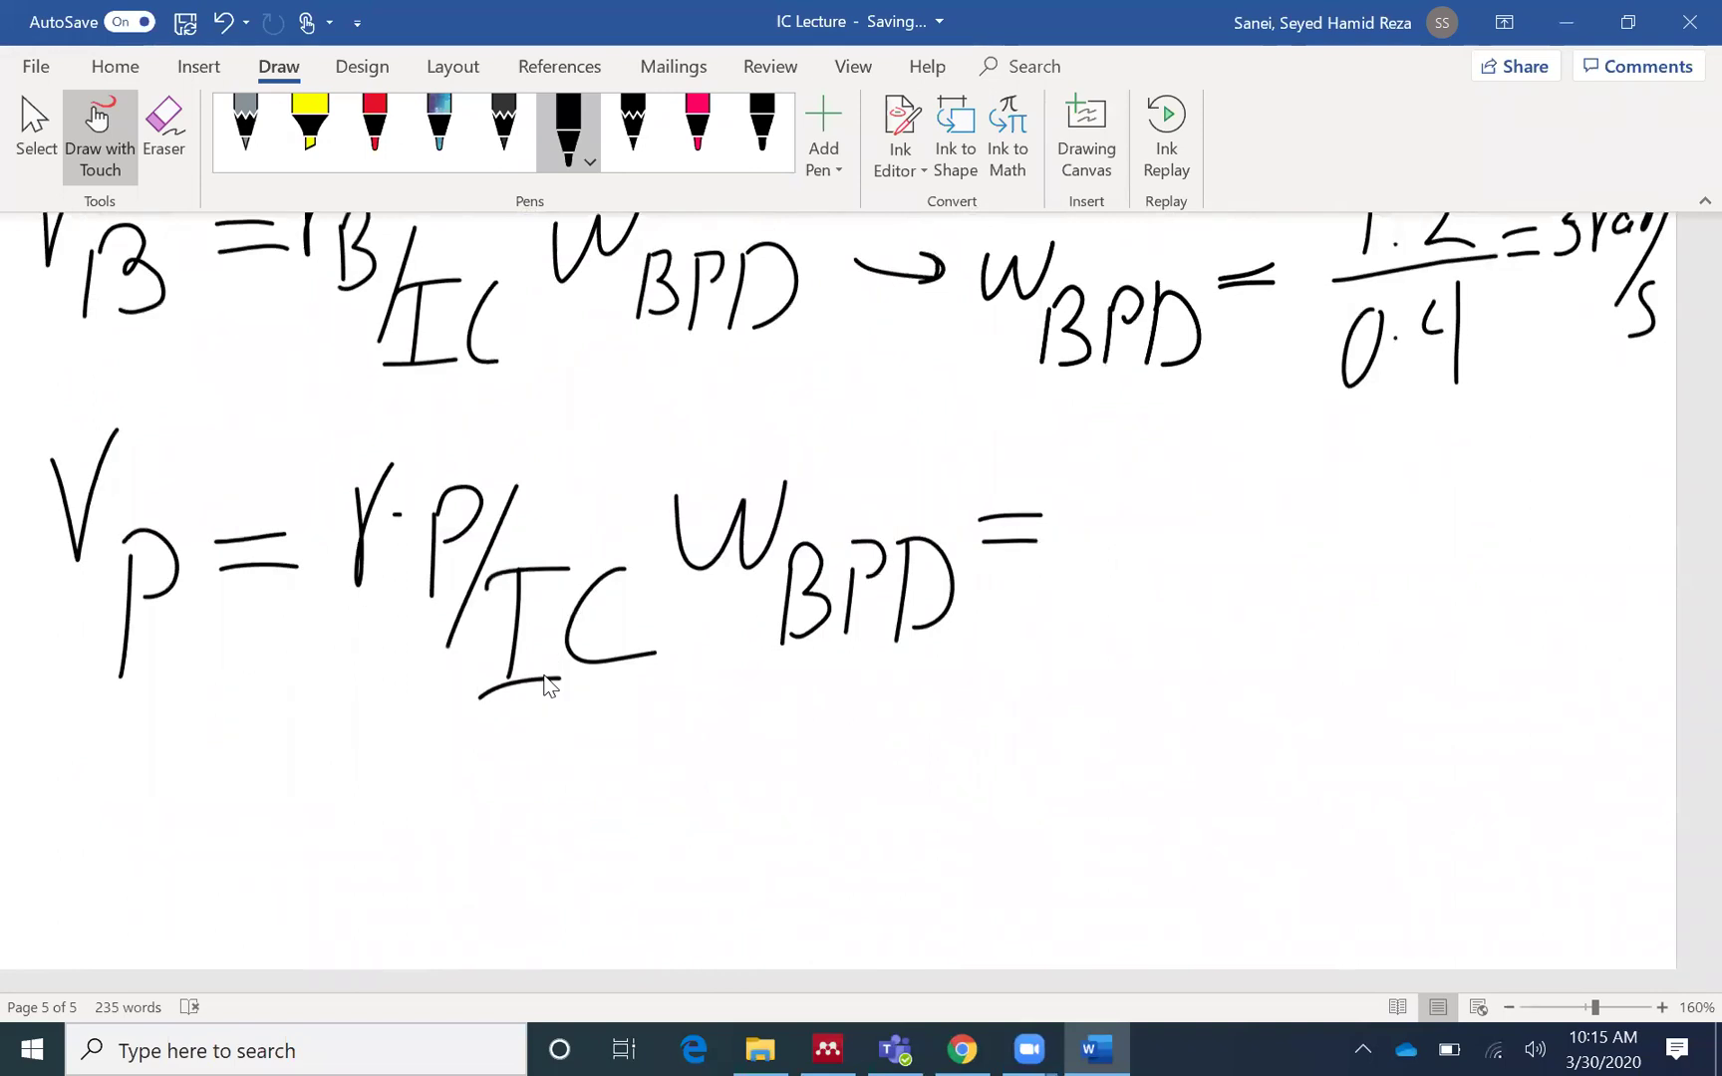
pyautogui.scroll(-1, 546, 686)
pyautogui.moveTo(1074, 389)
pyautogui.mouseDown()
pyautogui.moveTo(1059, 516)
pyautogui.moveTo(1076, 466)
pyautogui.moveTo(1161, 441)
pyautogui.moveTo(1173, 474)
pyautogui.mouseUp()
pyautogui.moveTo(1196, 412); pyautogui.dragTo(1181, 470)
pyautogui.moveTo(1198, 409)
pyautogui.mouseDown()
pyautogui.moveTo(1222, 407)
pyautogui.moveTo(1241, 480)
pyautogui.moveTo(1268, 449)
pyautogui.mouseUp()
pyautogui.click(1229, 458)
pyautogui.moveTo(1305, 410)
pyautogui.mouseDown()
pyautogui.moveTo(1281, 488)
pyautogui.moveTo(1308, 414)
pyautogui.moveTo(1369, 439)
pyautogui.mouseUp()
pyautogui.click(1328, 462)
pyautogui.moveTo(1379, 387)
pyautogui.mouseDown()
pyautogui.moveTo(1373, 477)
pyautogui.moveTo(1429, 466)
pyautogui.mouseUp()
# Finish the term with sin60) and multiply by (3).
pyautogui.moveTo(1500, 409)
pyautogui.mouseDown()
pyautogui.moveTo(1482, 471)
pyautogui.moveTo(1527, 471)
pyautogui.mouseUp()
pyautogui.moveTo(1525, 371)
pyautogui.mouseDown()
pyautogui.moveTo(1540, 410)
pyautogui.moveTo(1525, 494)
pyautogui.moveTo(1553, 488)
pyautogui.mouseUp()
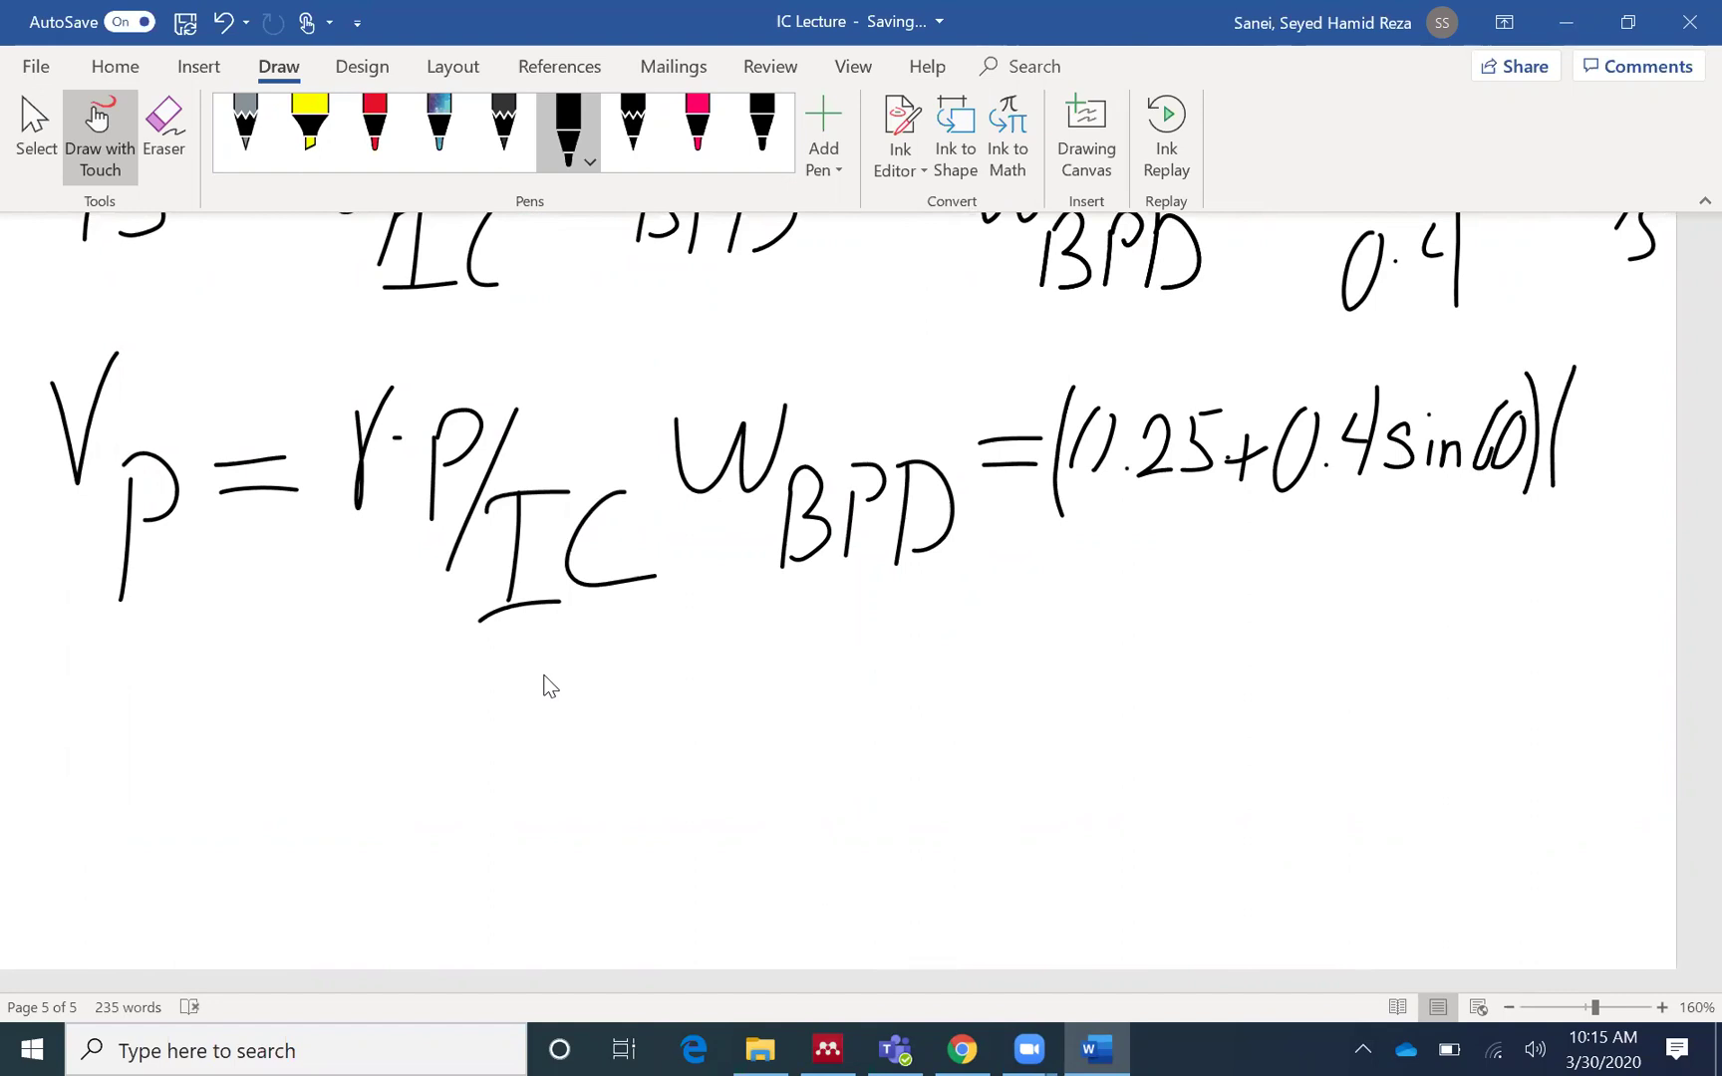
pyautogui.moveTo(1584, 391)
pyautogui.mouseDown()
pyautogui.moveTo(1600, 417)
pyautogui.moveTo(1584, 454)
pyautogui.mouseUp()
pyautogui.moveTo(1616, 361); pyautogui.dragTo(1635, 498)
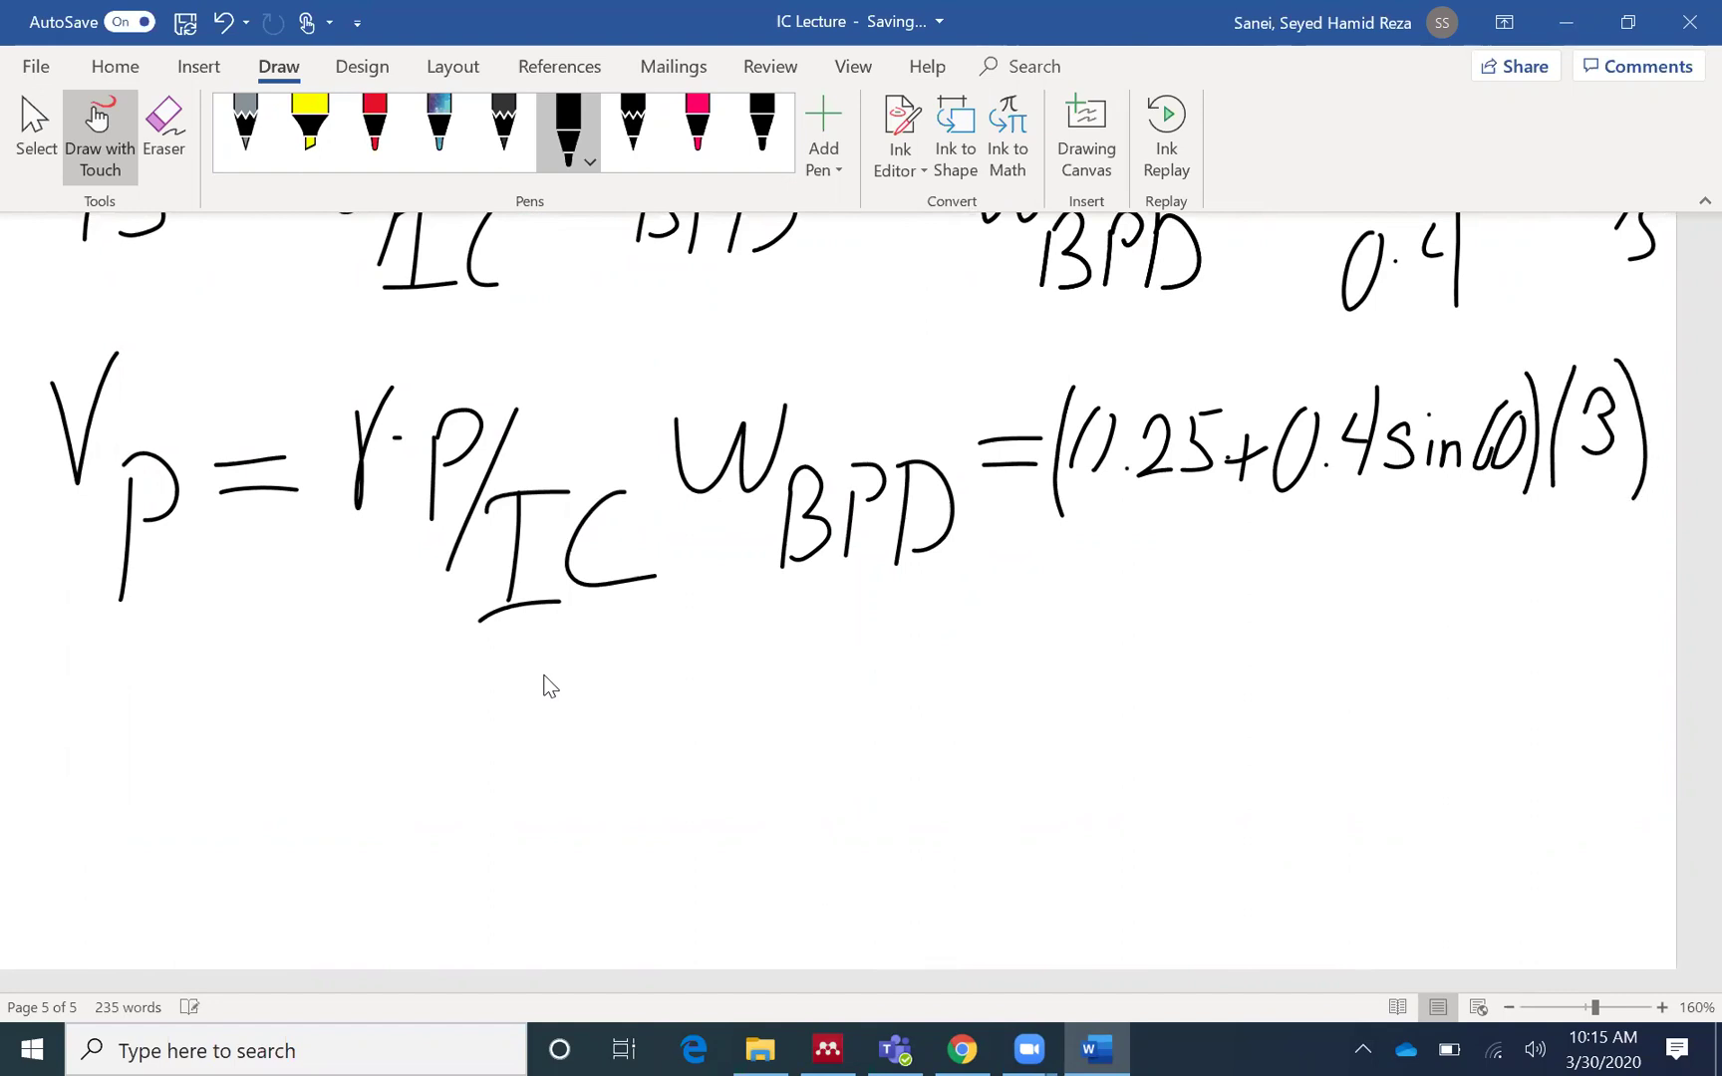
# Write the result vP = 1.79 m/s on a new line beneath the equation.
pyautogui.moveTo(45, 714)
pyautogui.mouseDown()
pyautogui.moveTo(61, 780)
pyautogui.moveTo(104, 716)
pyautogui.mouseUp()
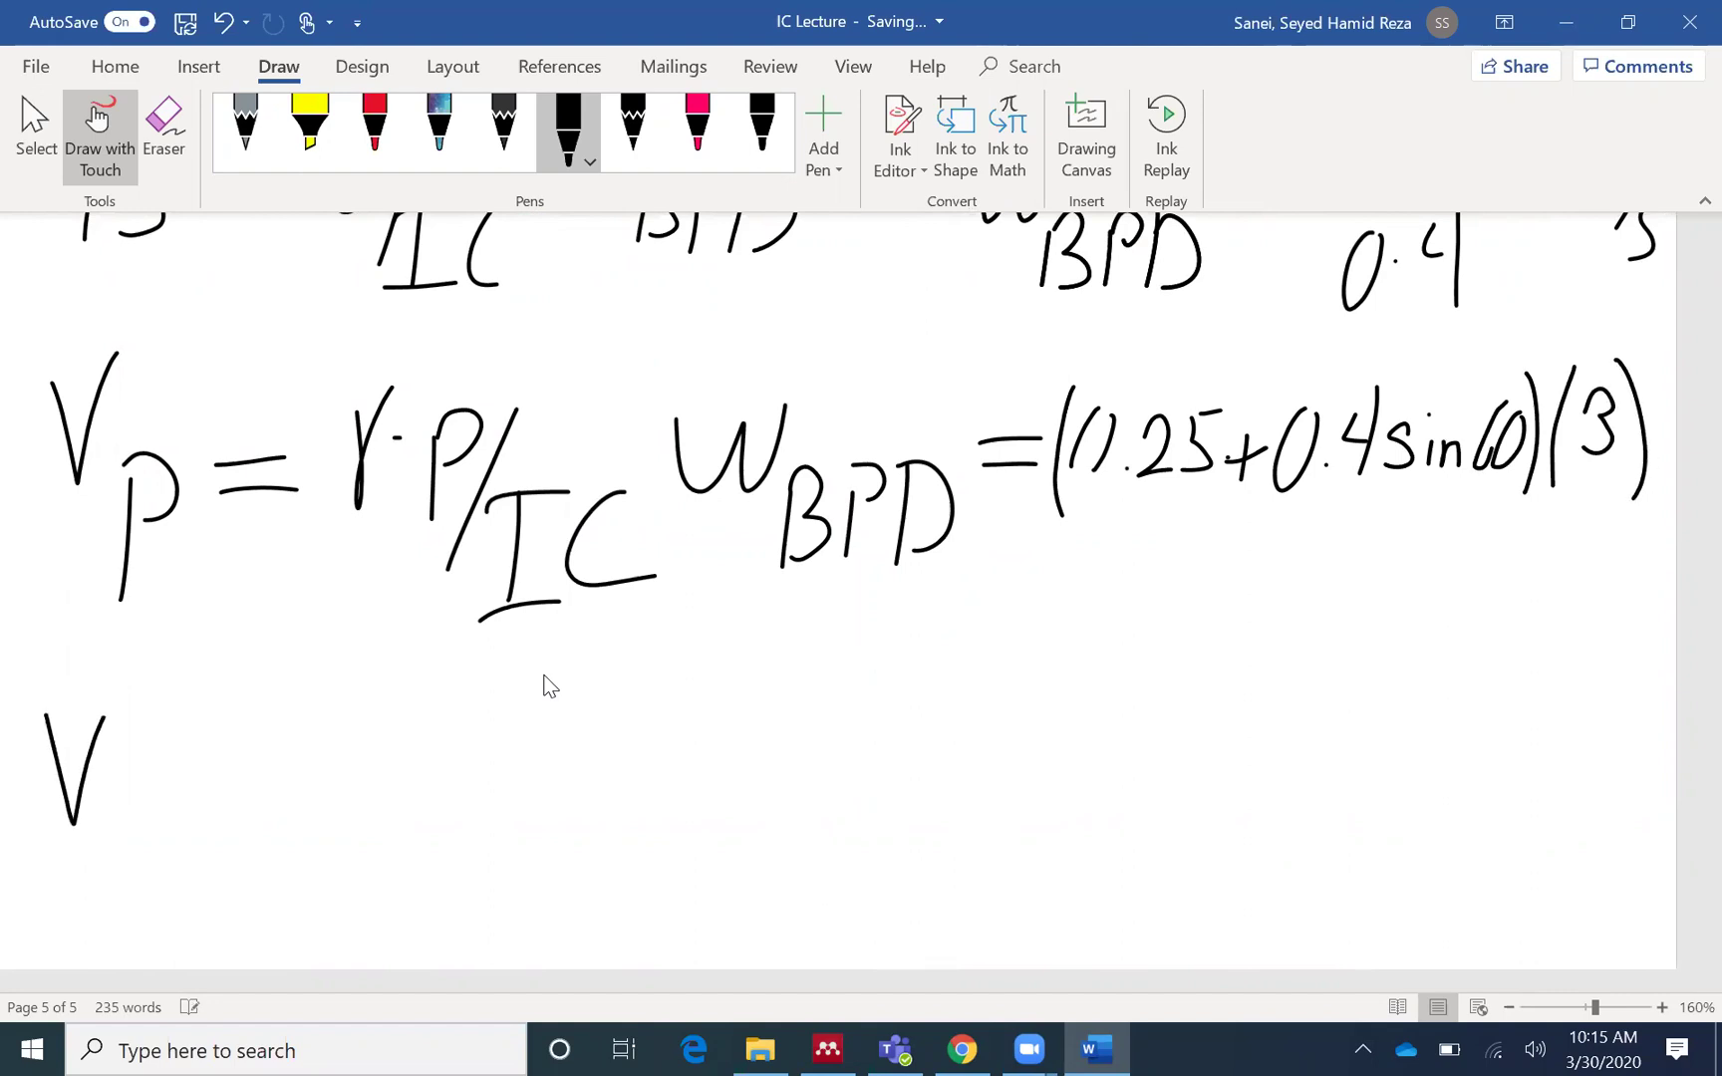
pyautogui.moveTo(119, 818)
pyautogui.mouseDown()
pyautogui.moveTo(105, 929)
pyautogui.moveTo(119, 855)
pyautogui.mouseUp()
pyautogui.moveTo(203, 797); pyautogui.dragTo(287, 791)
pyautogui.moveTo(210, 823); pyautogui.dragTo(307, 817)
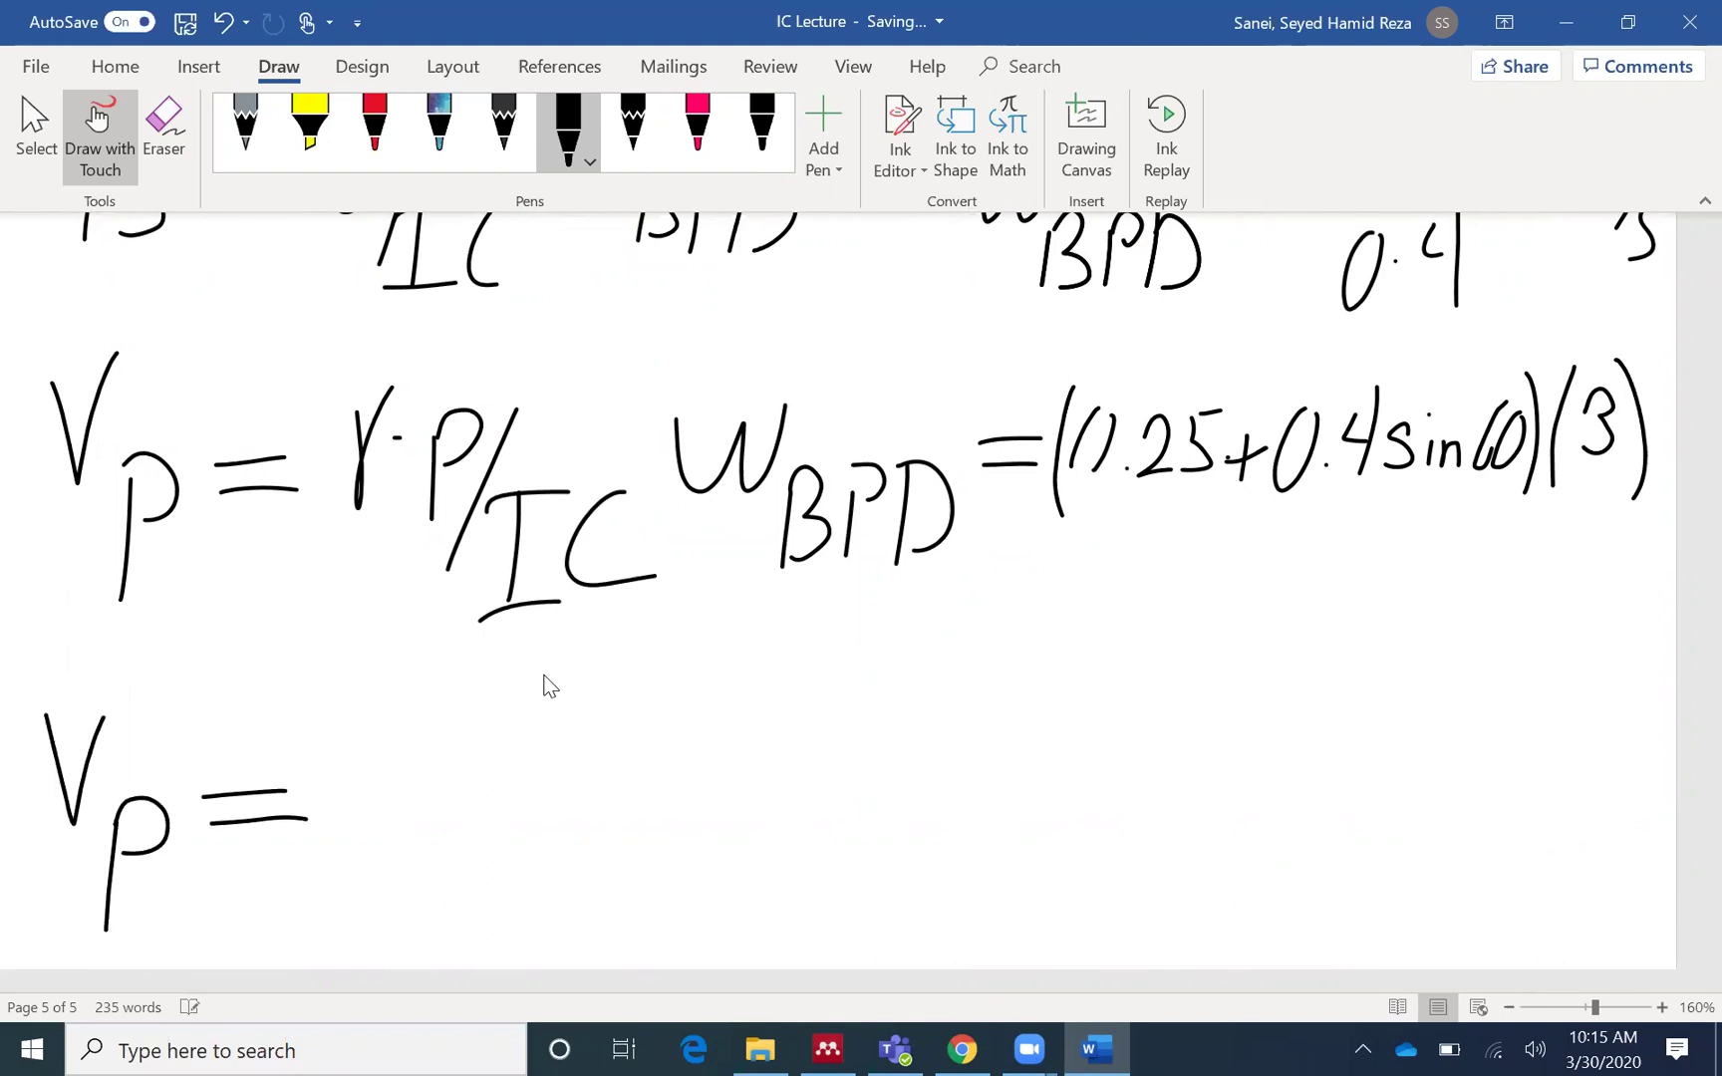
pyautogui.moveTo(377, 713); pyautogui.dragTo(354, 849)
pyautogui.moveTo(424, 741); pyautogui.dragTo(482, 835)
pyautogui.moveTo(563, 714); pyautogui.dragTo(586, 842)
pyautogui.moveTo(640, 785)
pyautogui.mouseDown()
pyautogui.moveTo(648, 743)
pyautogui.moveTo(705, 775)
pyautogui.mouseUp()
pyautogui.moveTo(758, 688); pyautogui.dragTo(670, 877)
pyautogui.moveTo(759, 802); pyautogui.dragTo(732, 853)
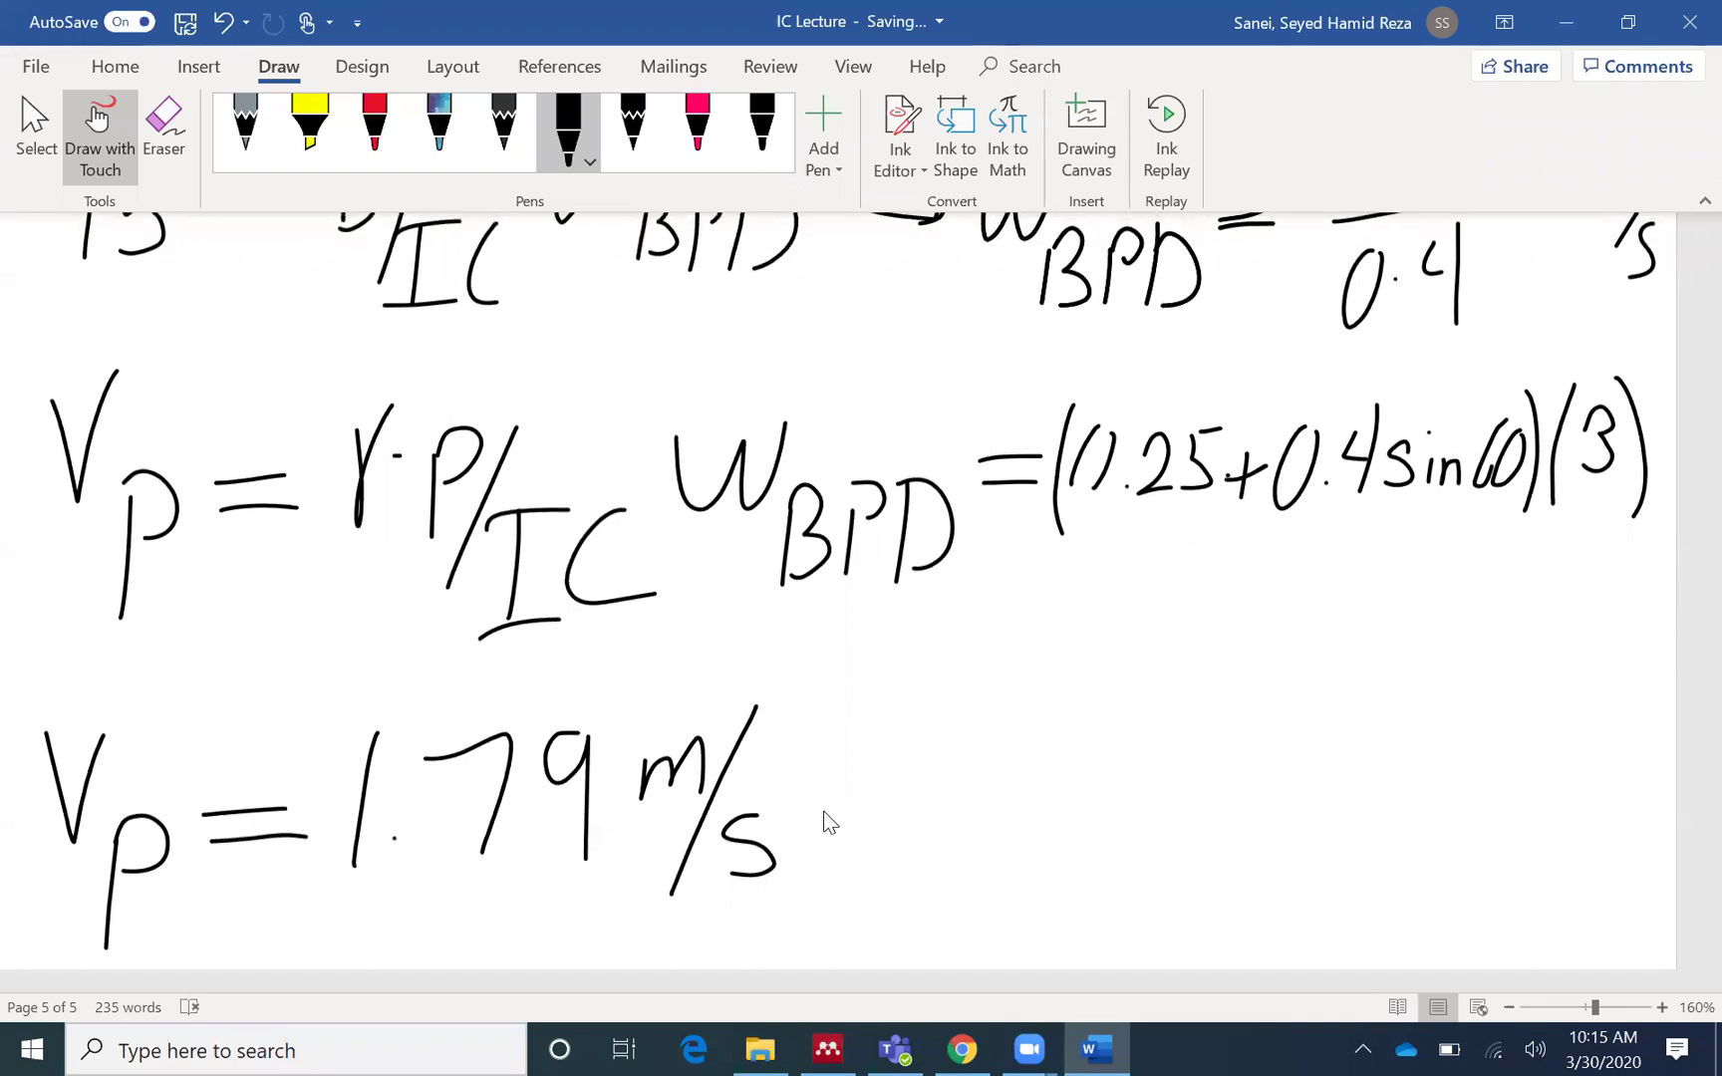
pyautogui.scroll(3, 827, 822)
# Scroll through the worked ωBPD and vP equations, then back up to the linkage diagram.
pyautogui.scroll(12, 826, 819)
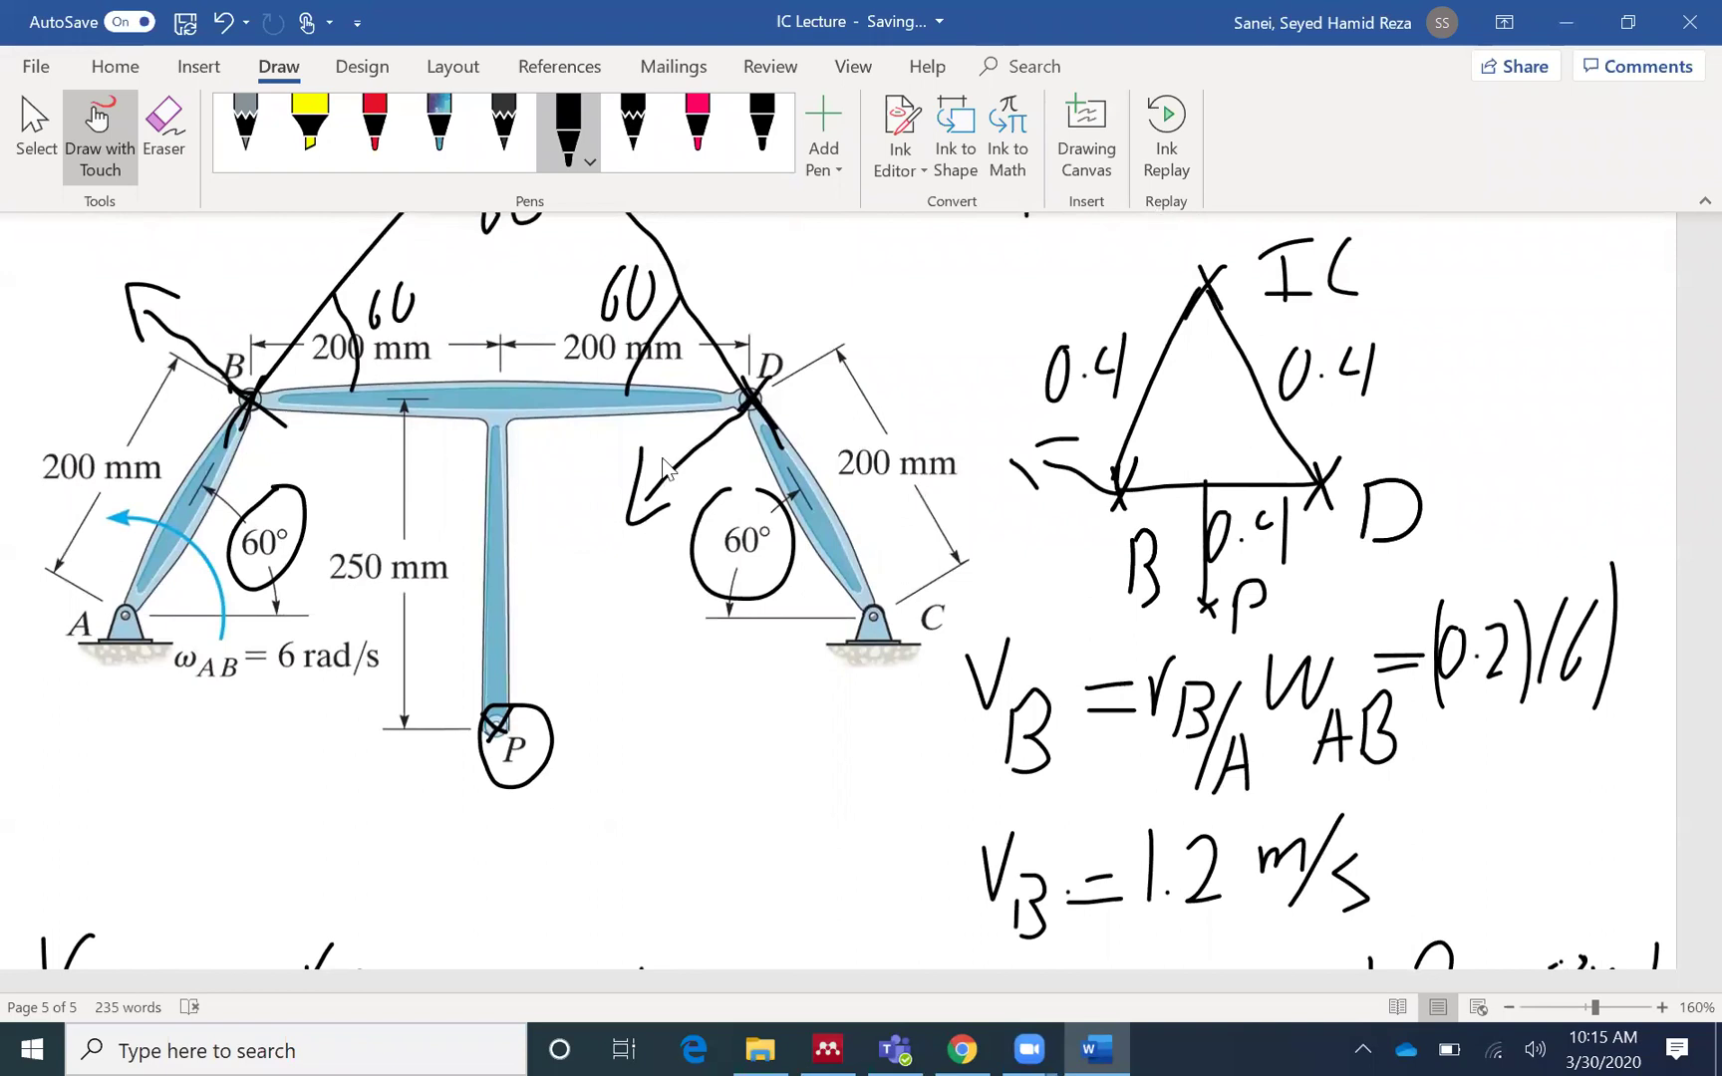
pyautogui.scroll(4, 620, 569)
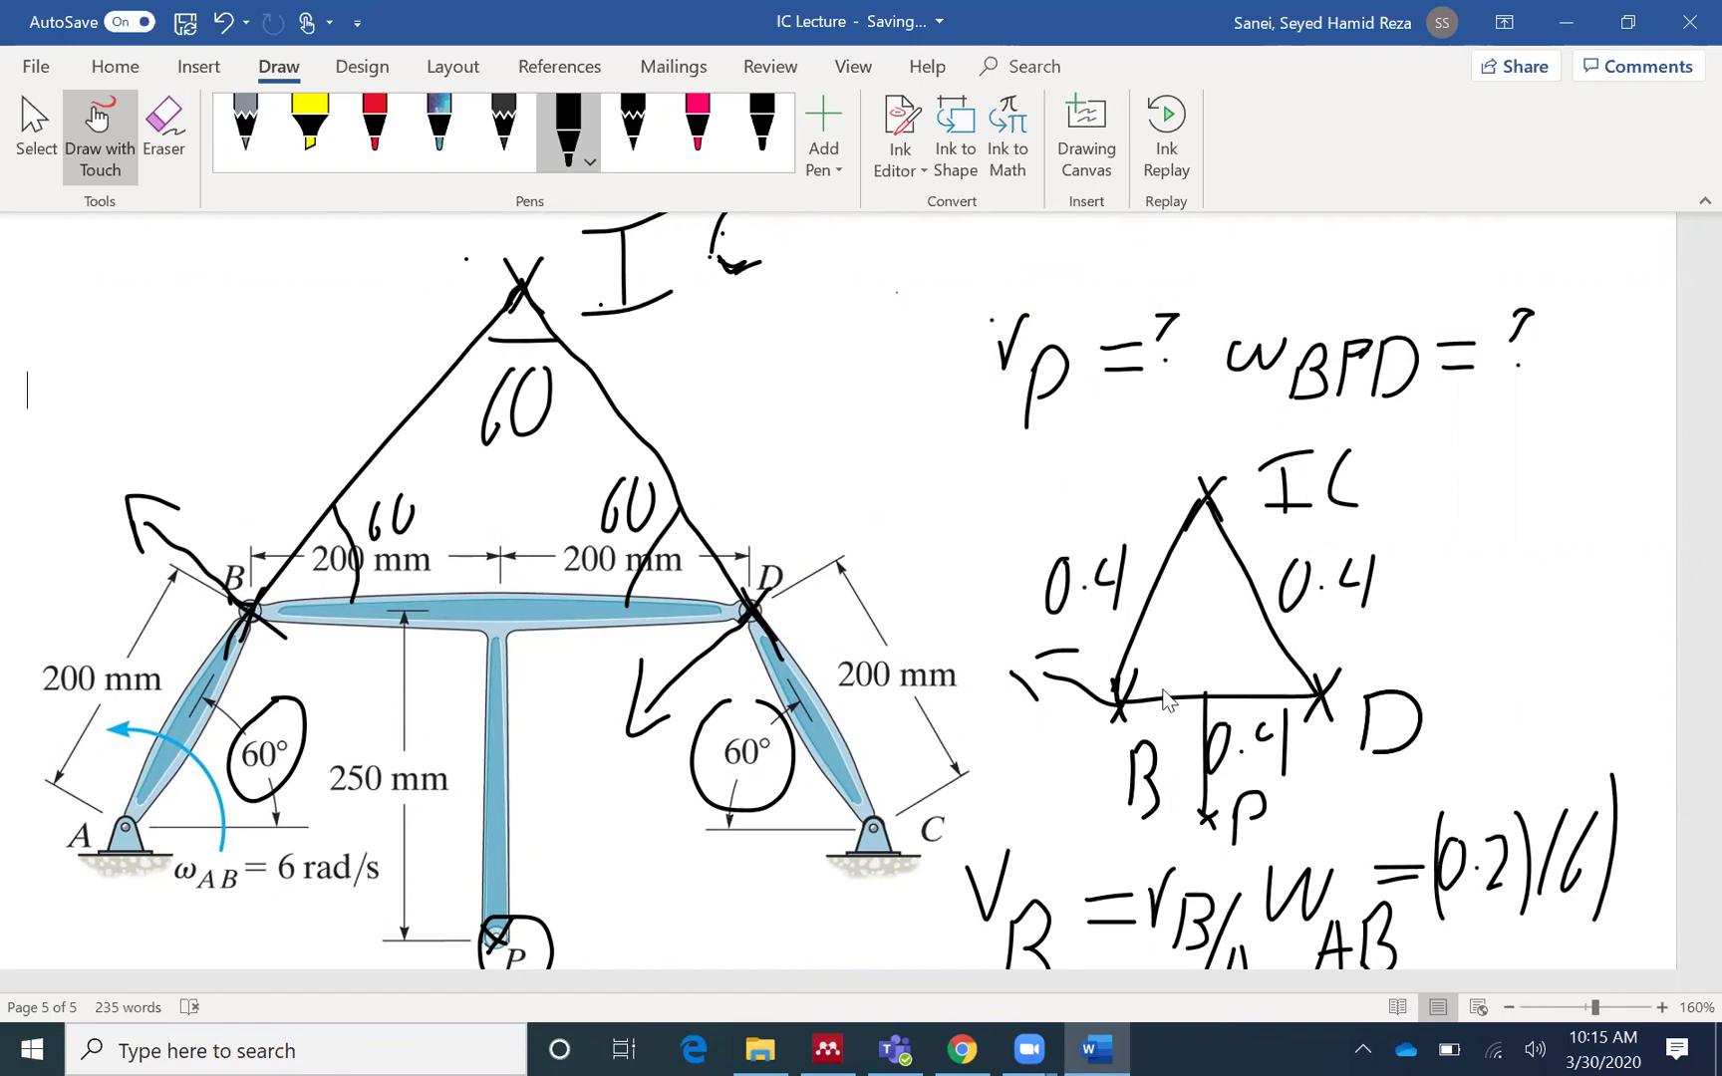
pyautogui.scroll(-1, 1168, 700)
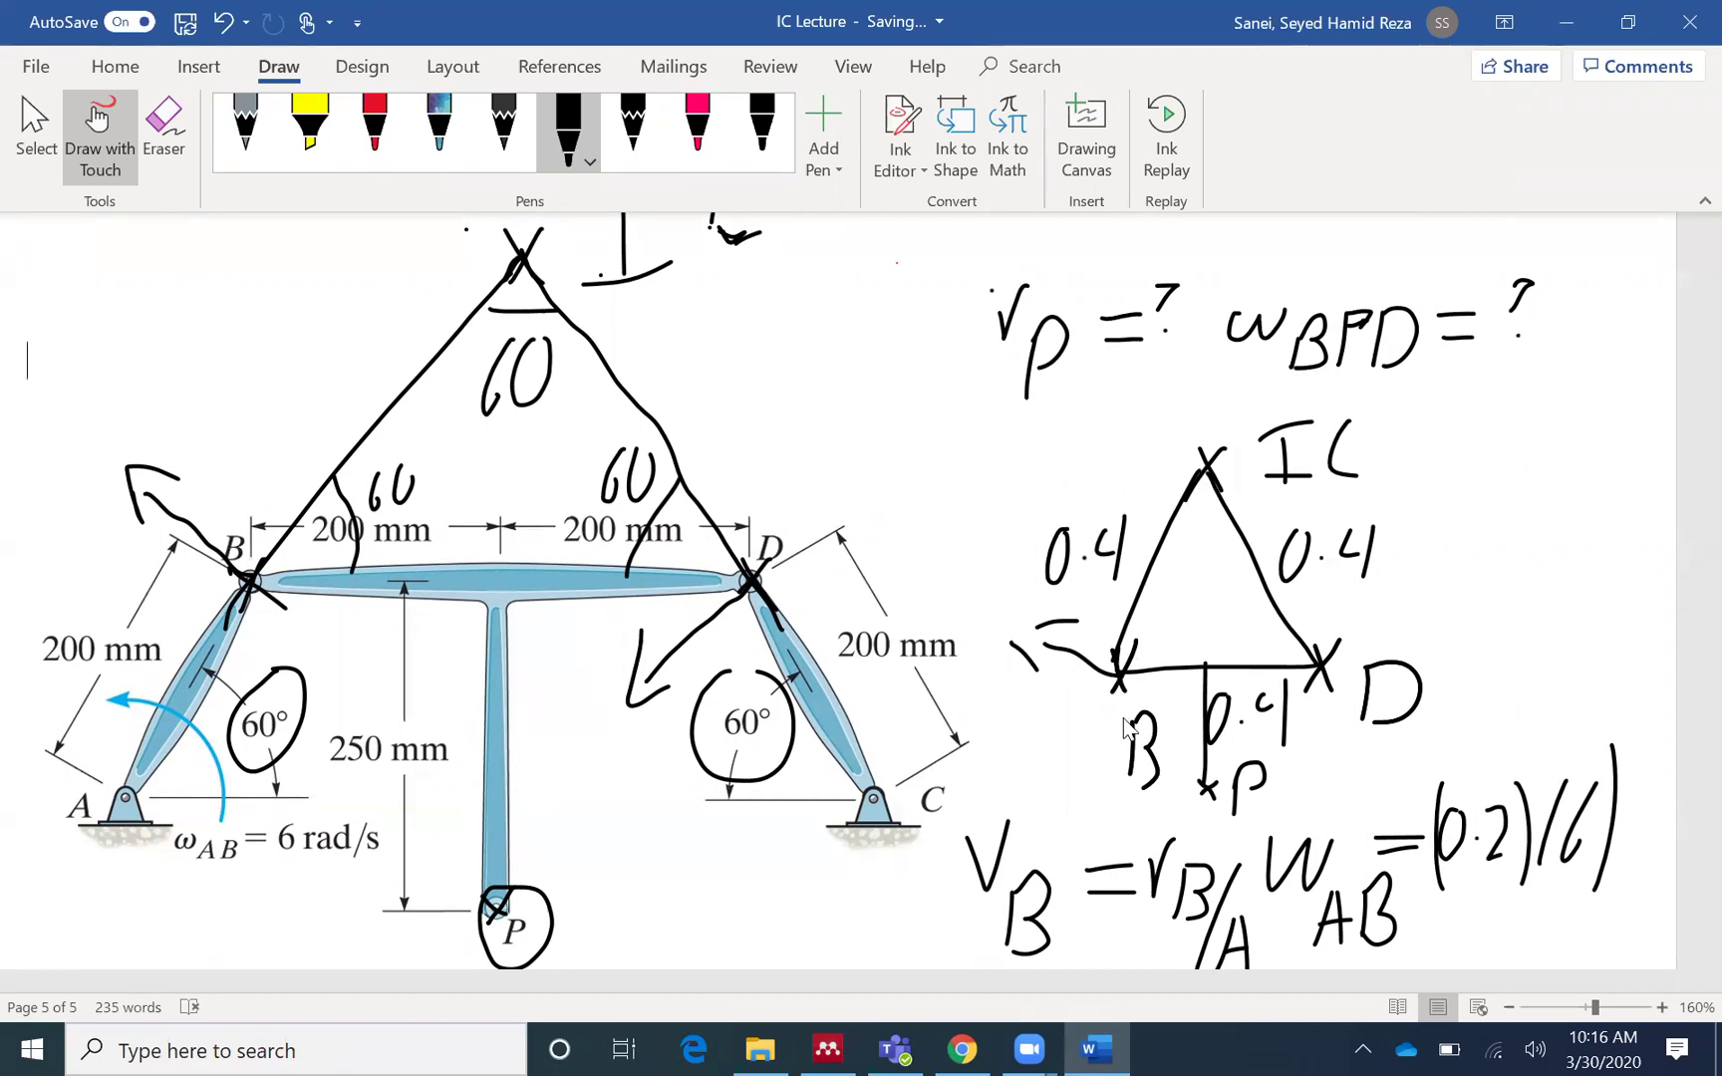
pyautogui.scroll(-2, 1111, 738)
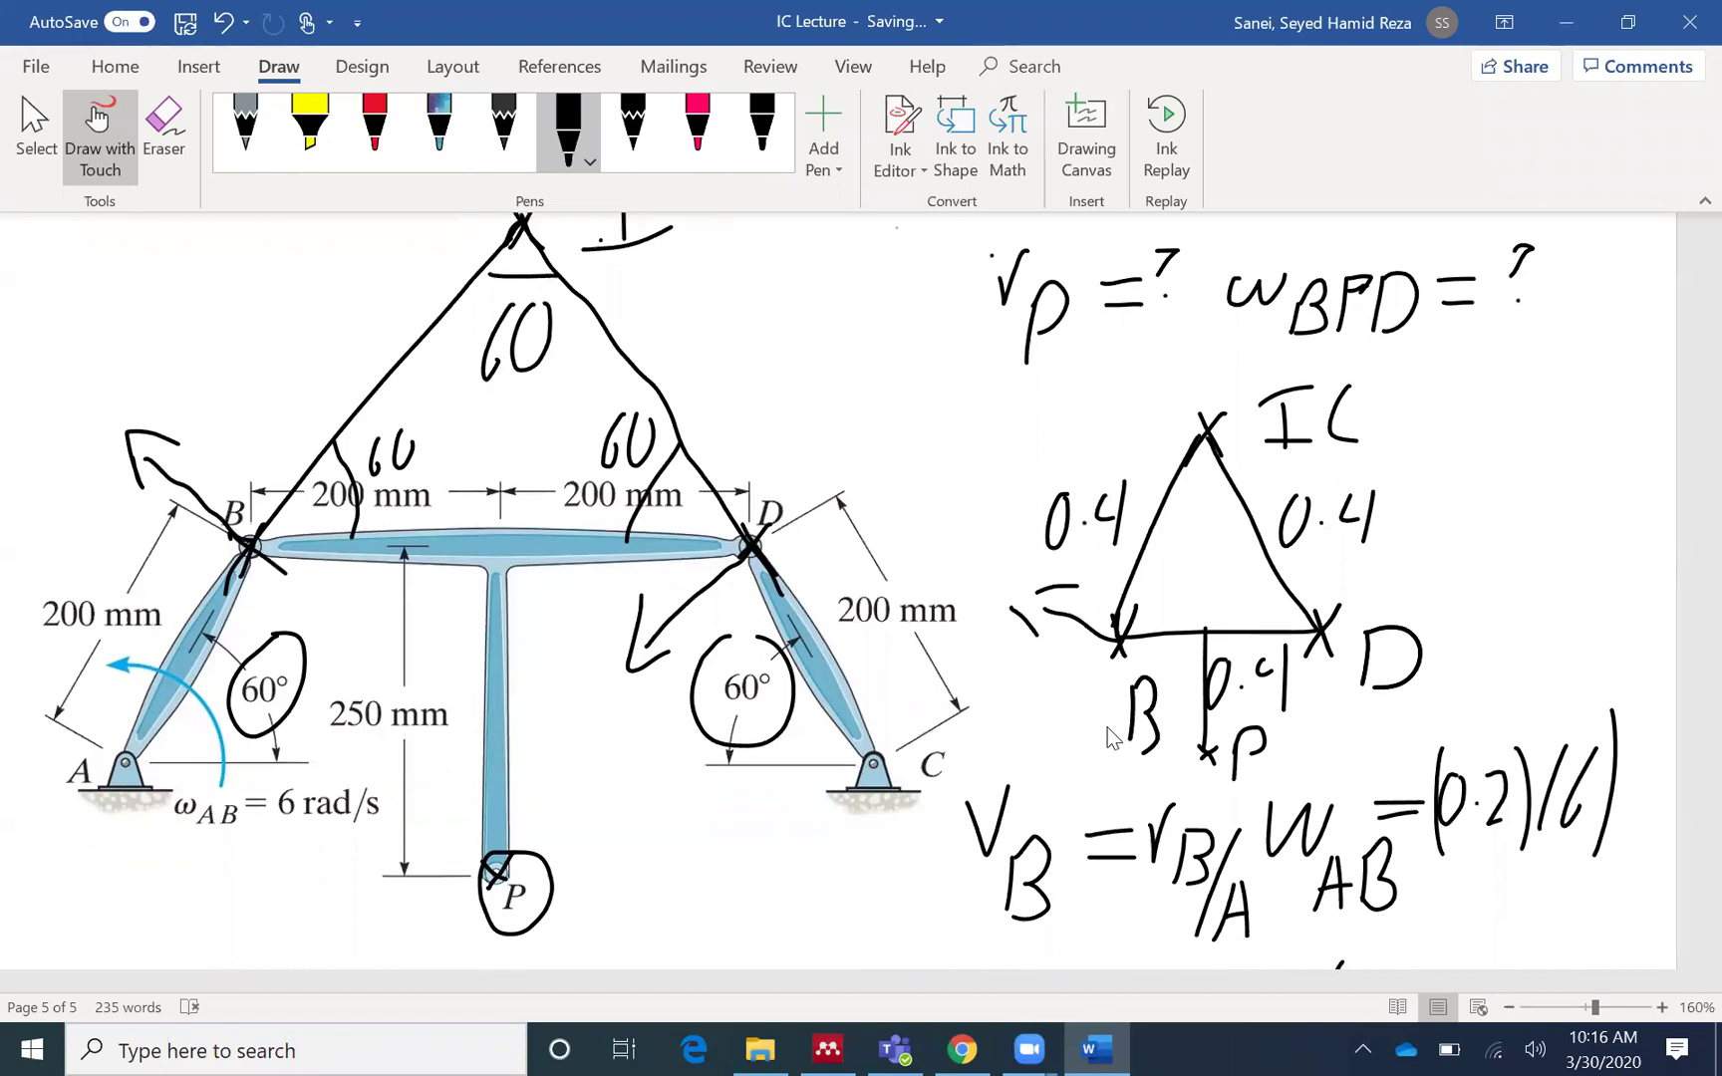
pyautogui.scroll(-5, 1112, 738)
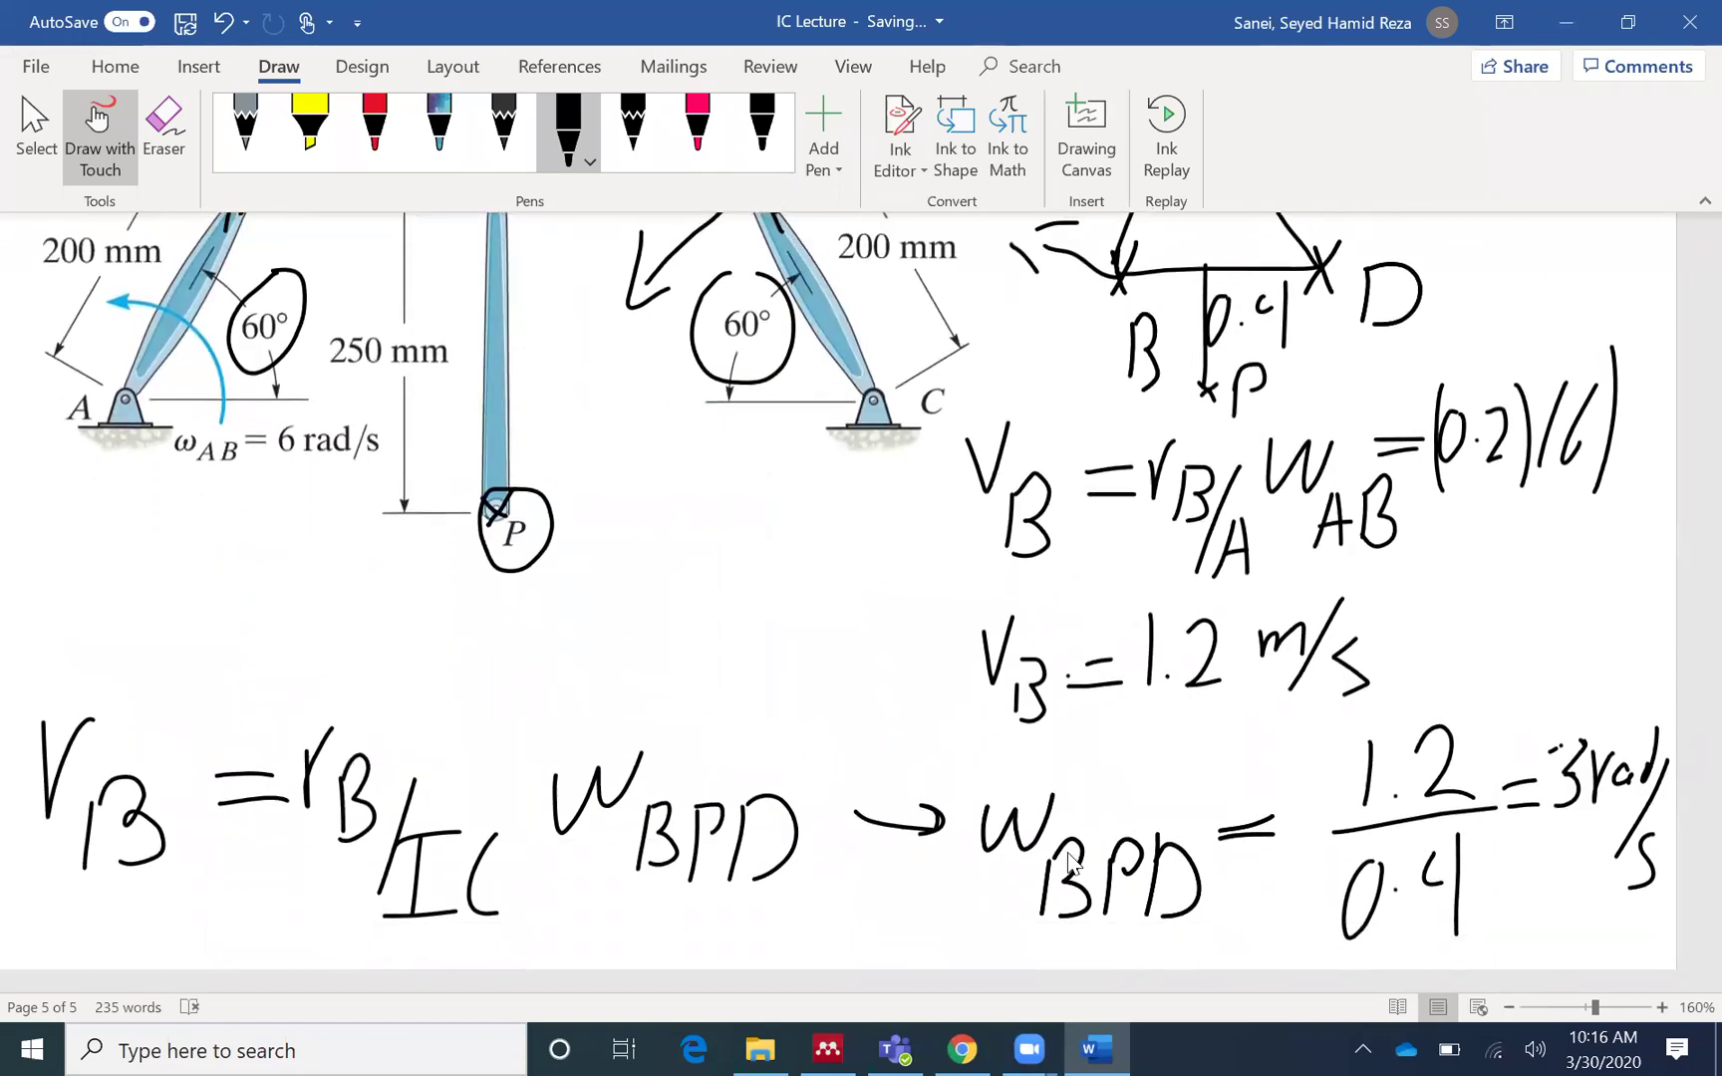
pyautogui.scroll(-1, 1080, 843)
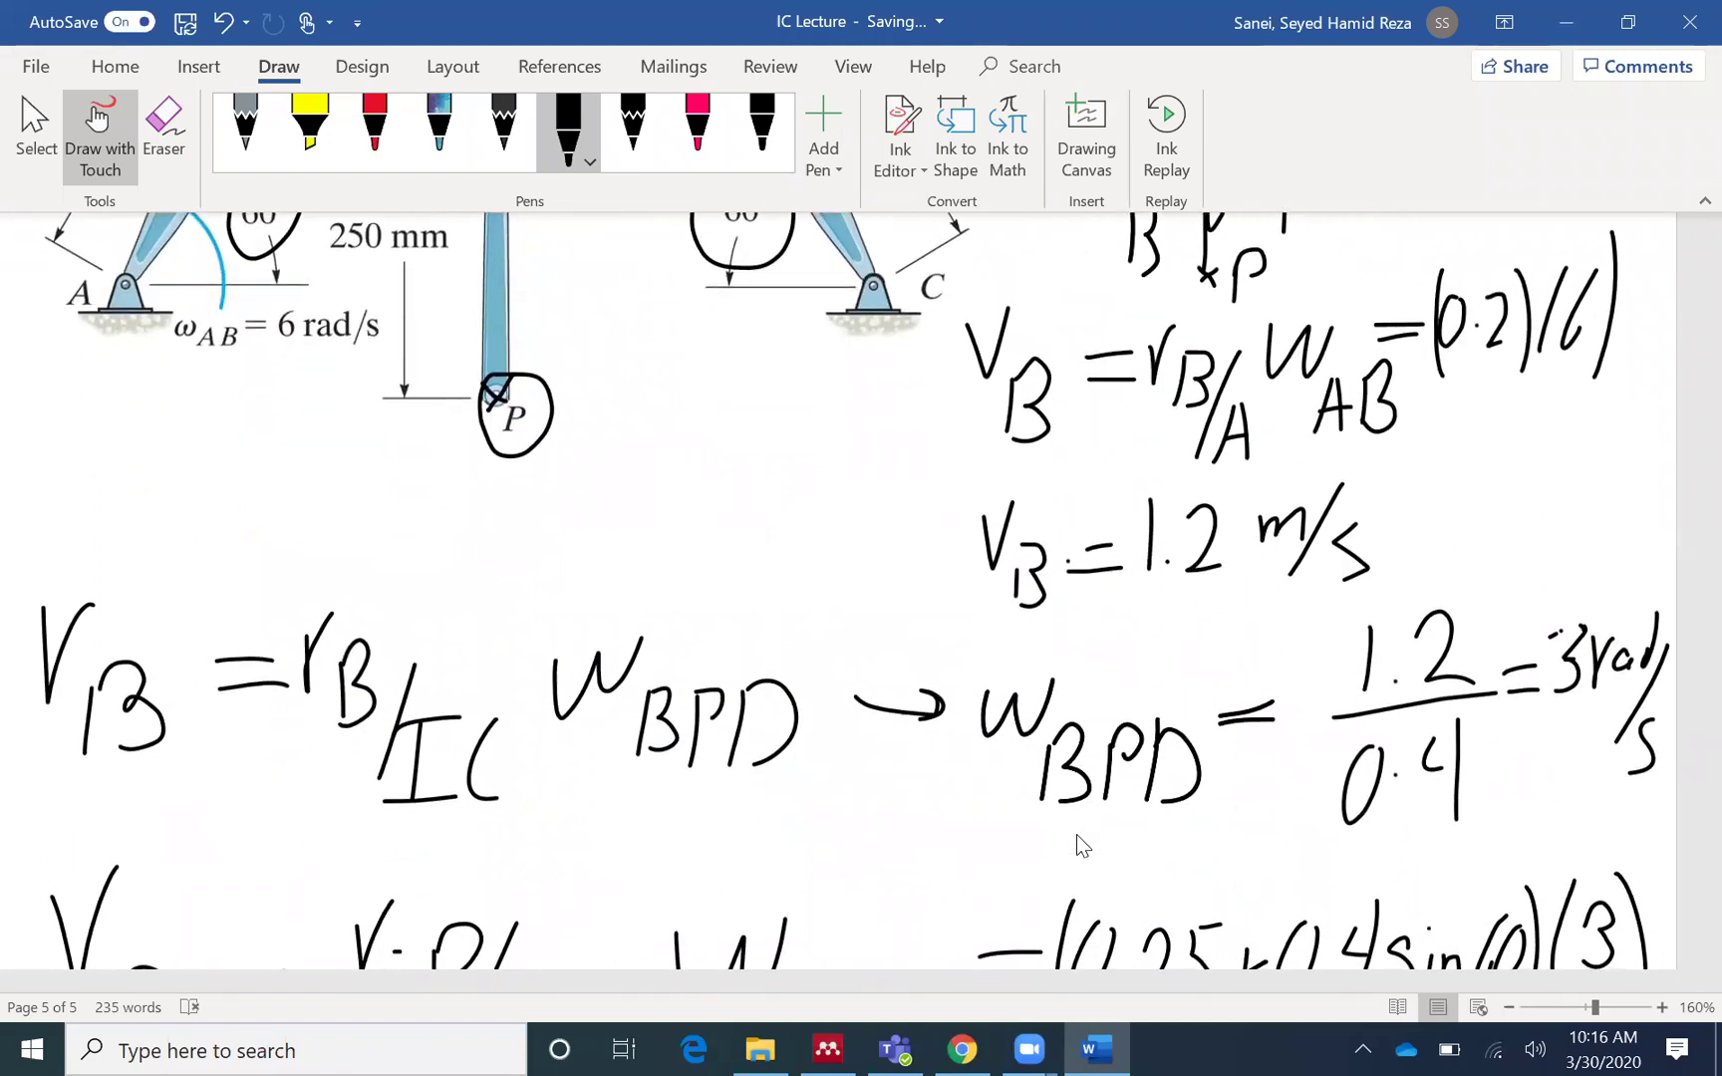
pyautogui.scroll(-9, 1076, 843)
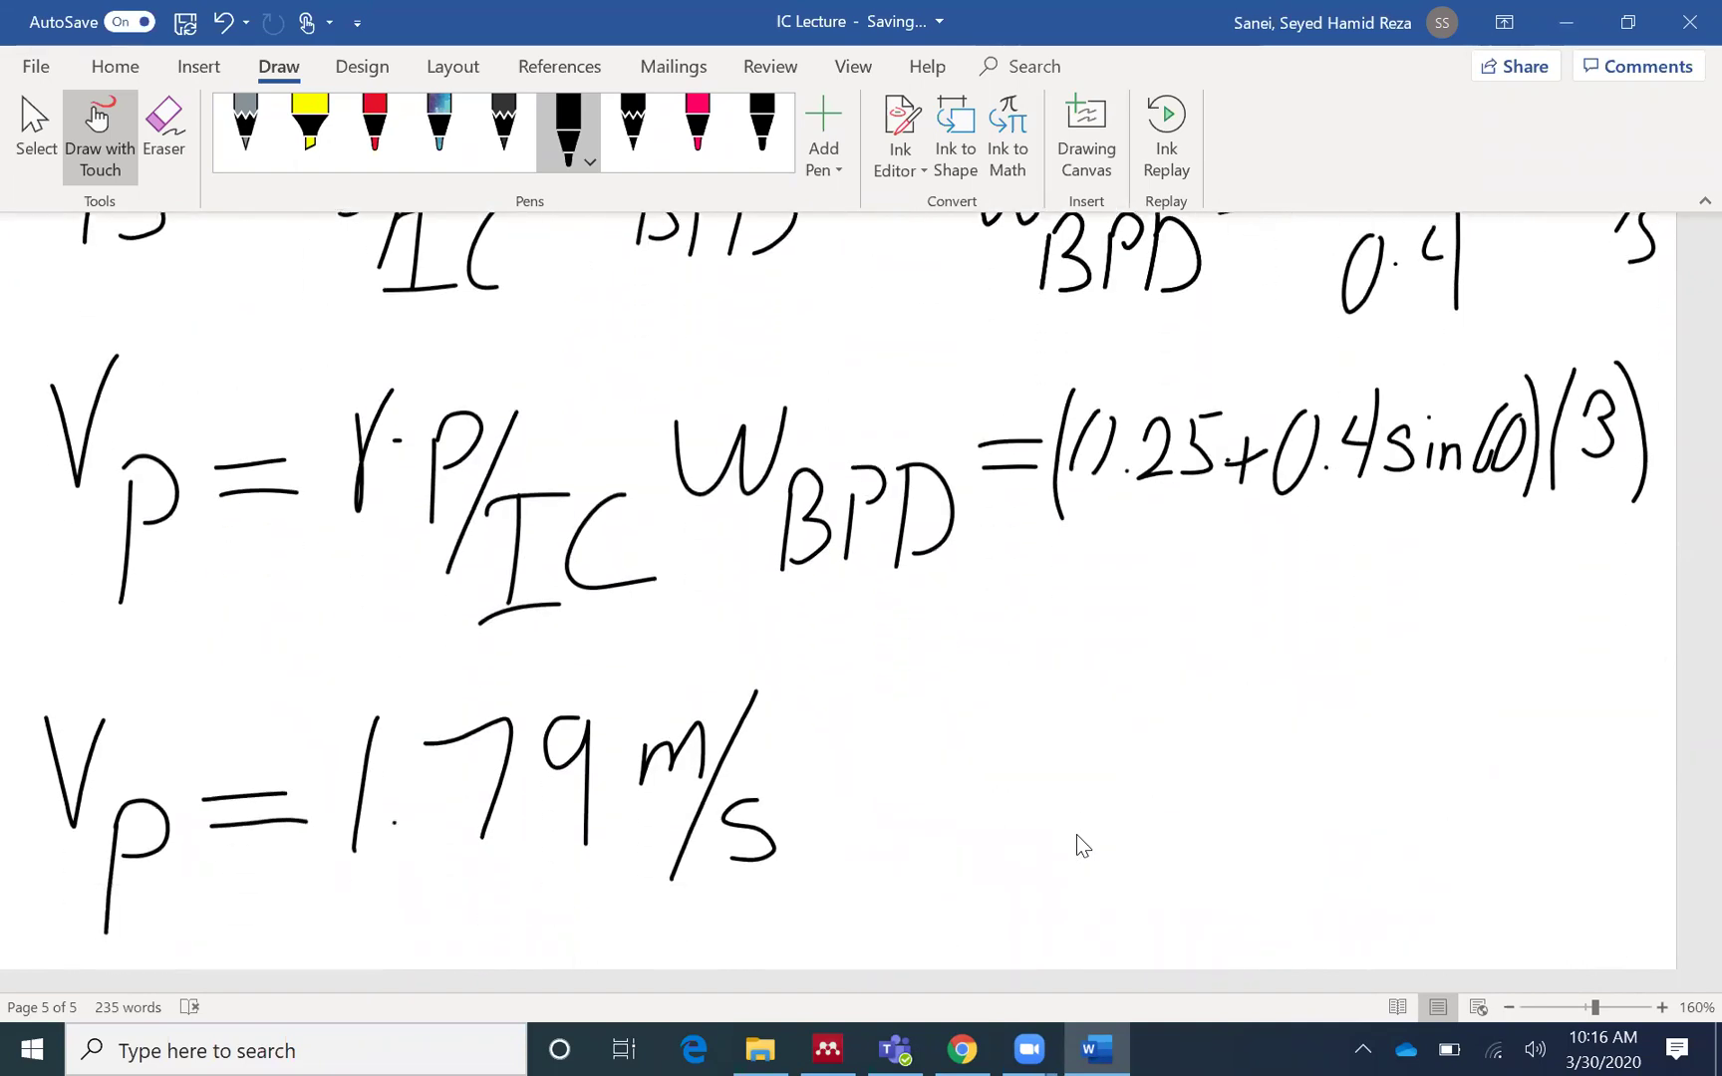
pyautogui.scroll(-2, 1076, 838)
pyautogui.scroll(3, 1076, 834)
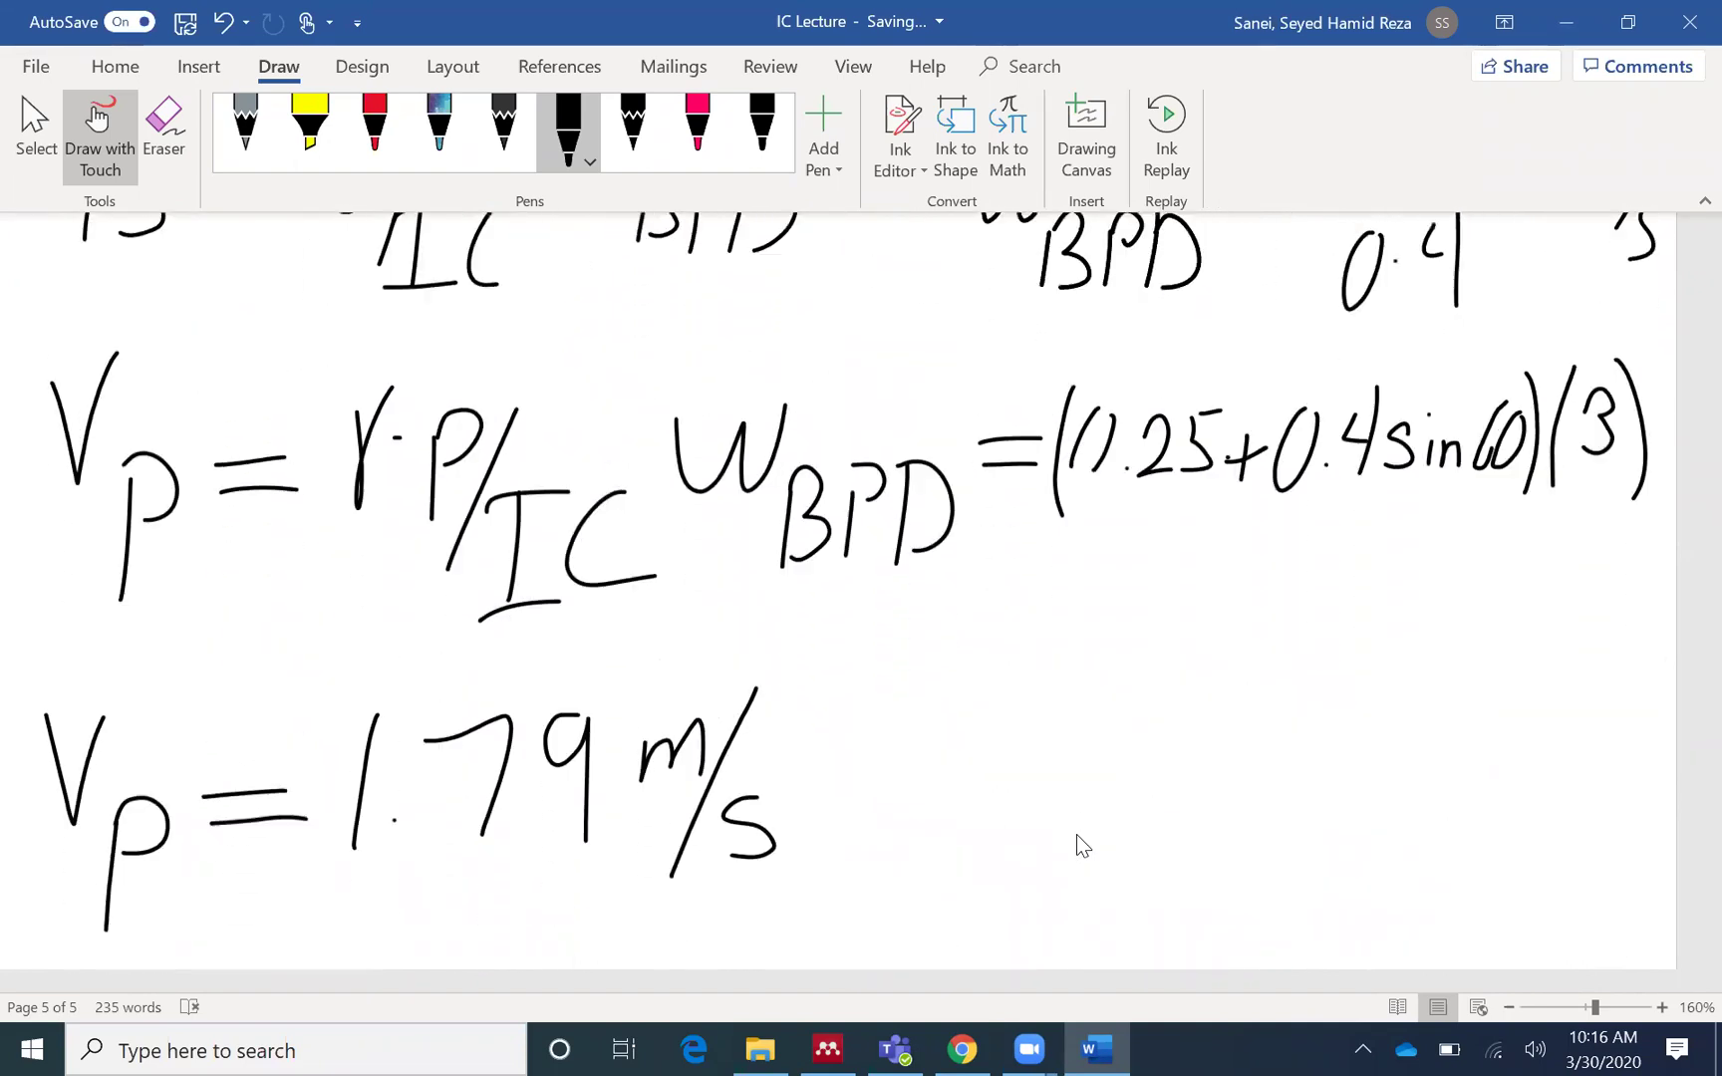
pyautogui.scroll(15, 1077, 834)
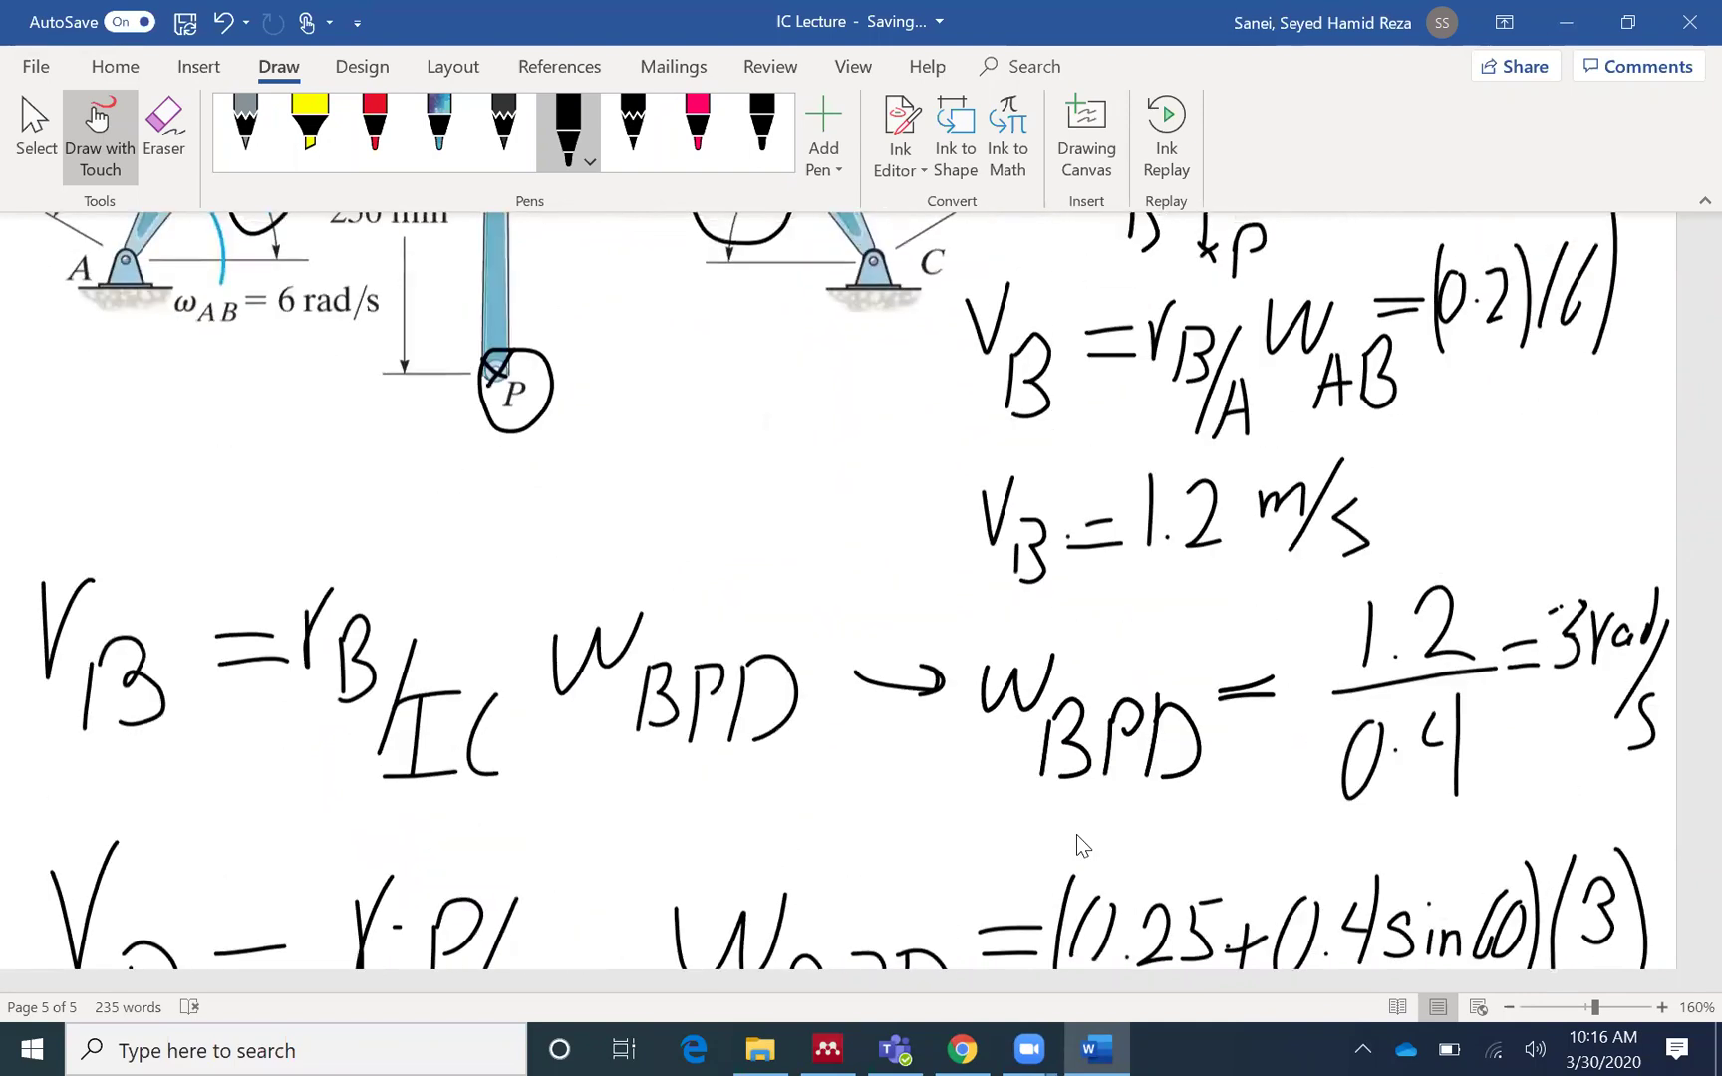
pyautogui.scroll(5, 1076, 834)
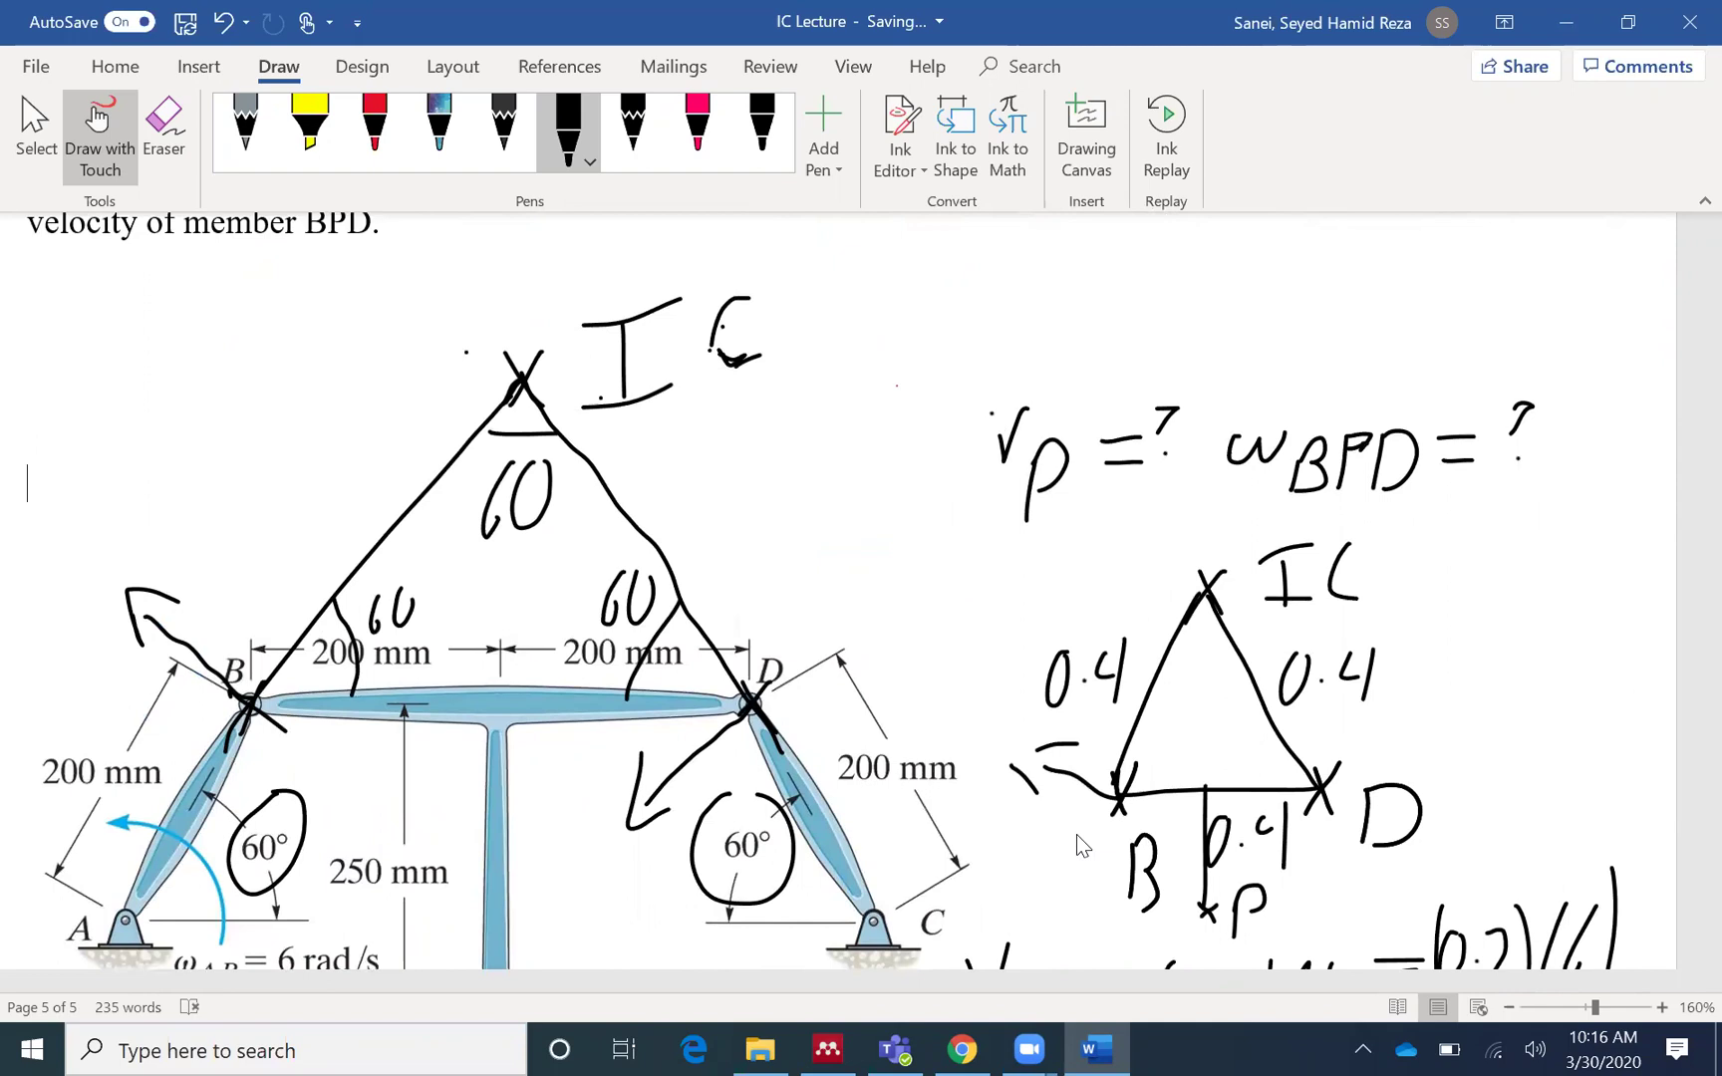
# Ink a rotation arc at link CD, a leftward velocity arrow at P, and an IC-to-P line.
pyautogui.scroll(-3, 991, 869)
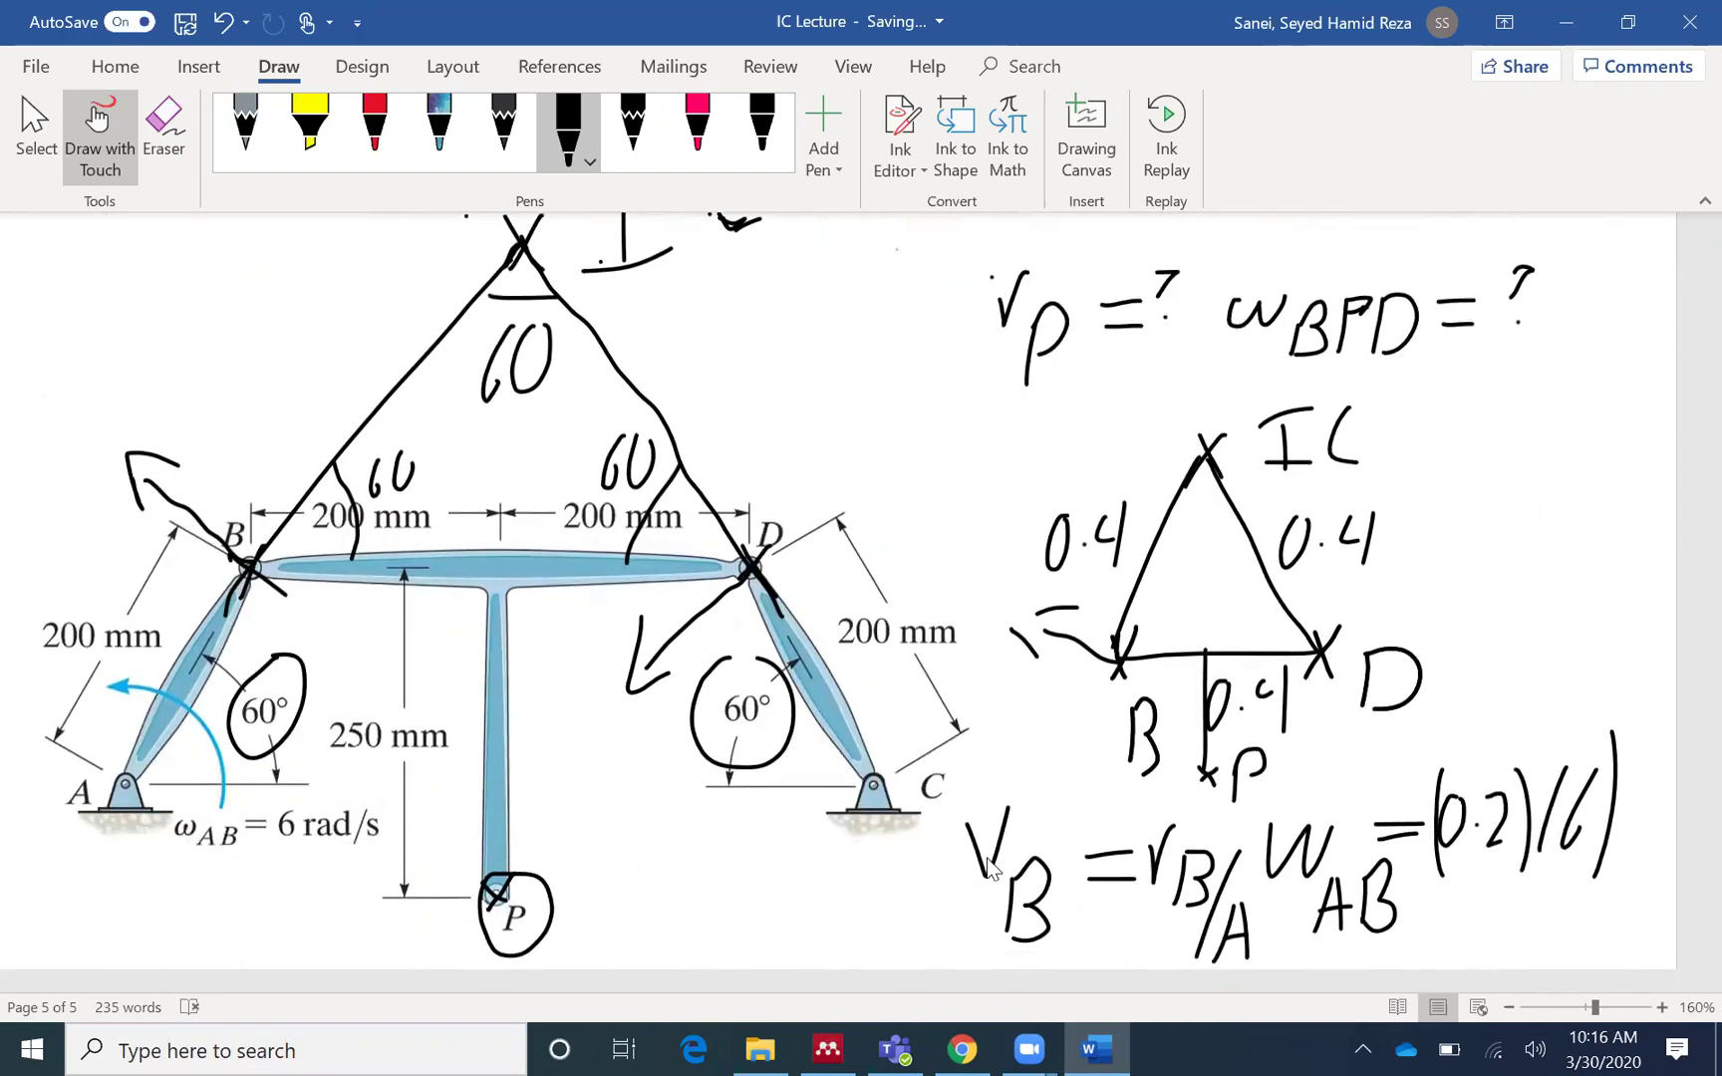
pyautogui.moveTo(979, 681)
pyautogui.mouseDown()
pyautogui.moveTo(942, 660)
pyautogui.moveTo(720, 797)
pyautogui.moveTo(763, 797)
pyautogui.moveTo(808, 877)
pyautogui.moveTo(830, 797)
pyautogui.mouseUp()
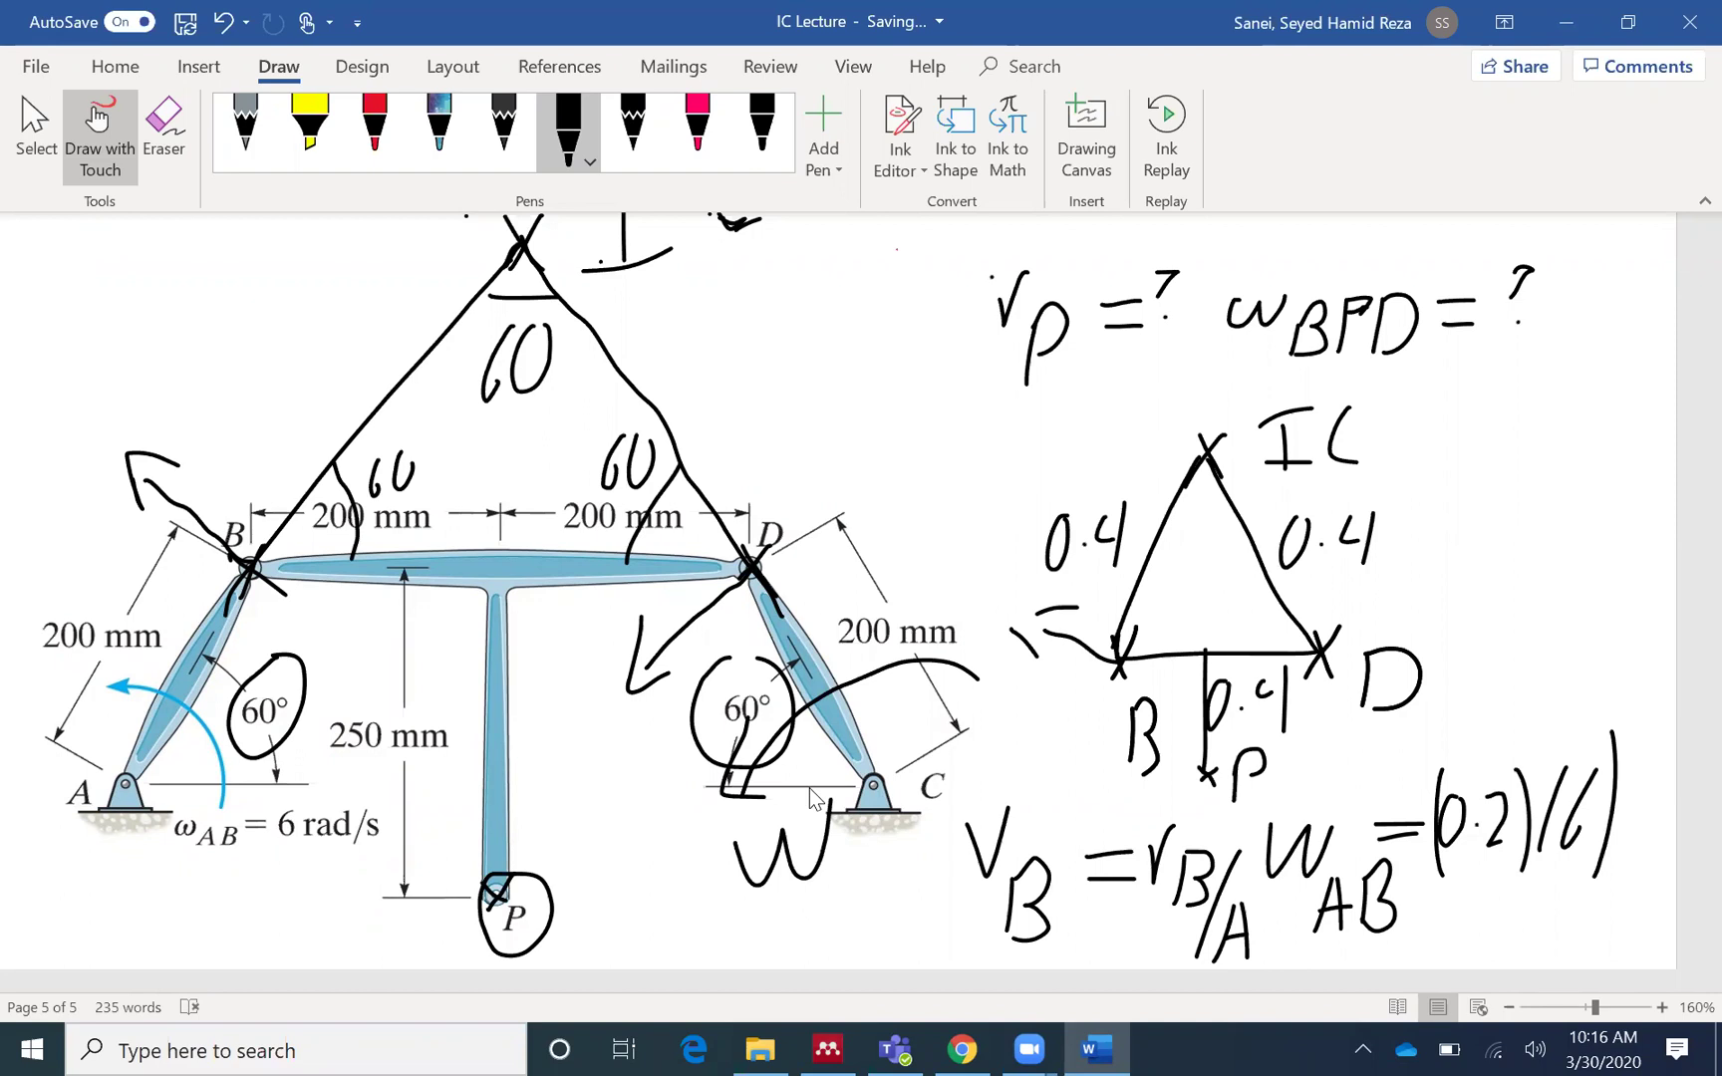
pyautogui.moveTo(498, 881)
pyautogui.mouseDown()
pyautogui.moveTo(337, 891)
pyautogui.moveTo(354, 874)
pyautogui.moveTo(381, 924)
pyautogui.mouseUp()
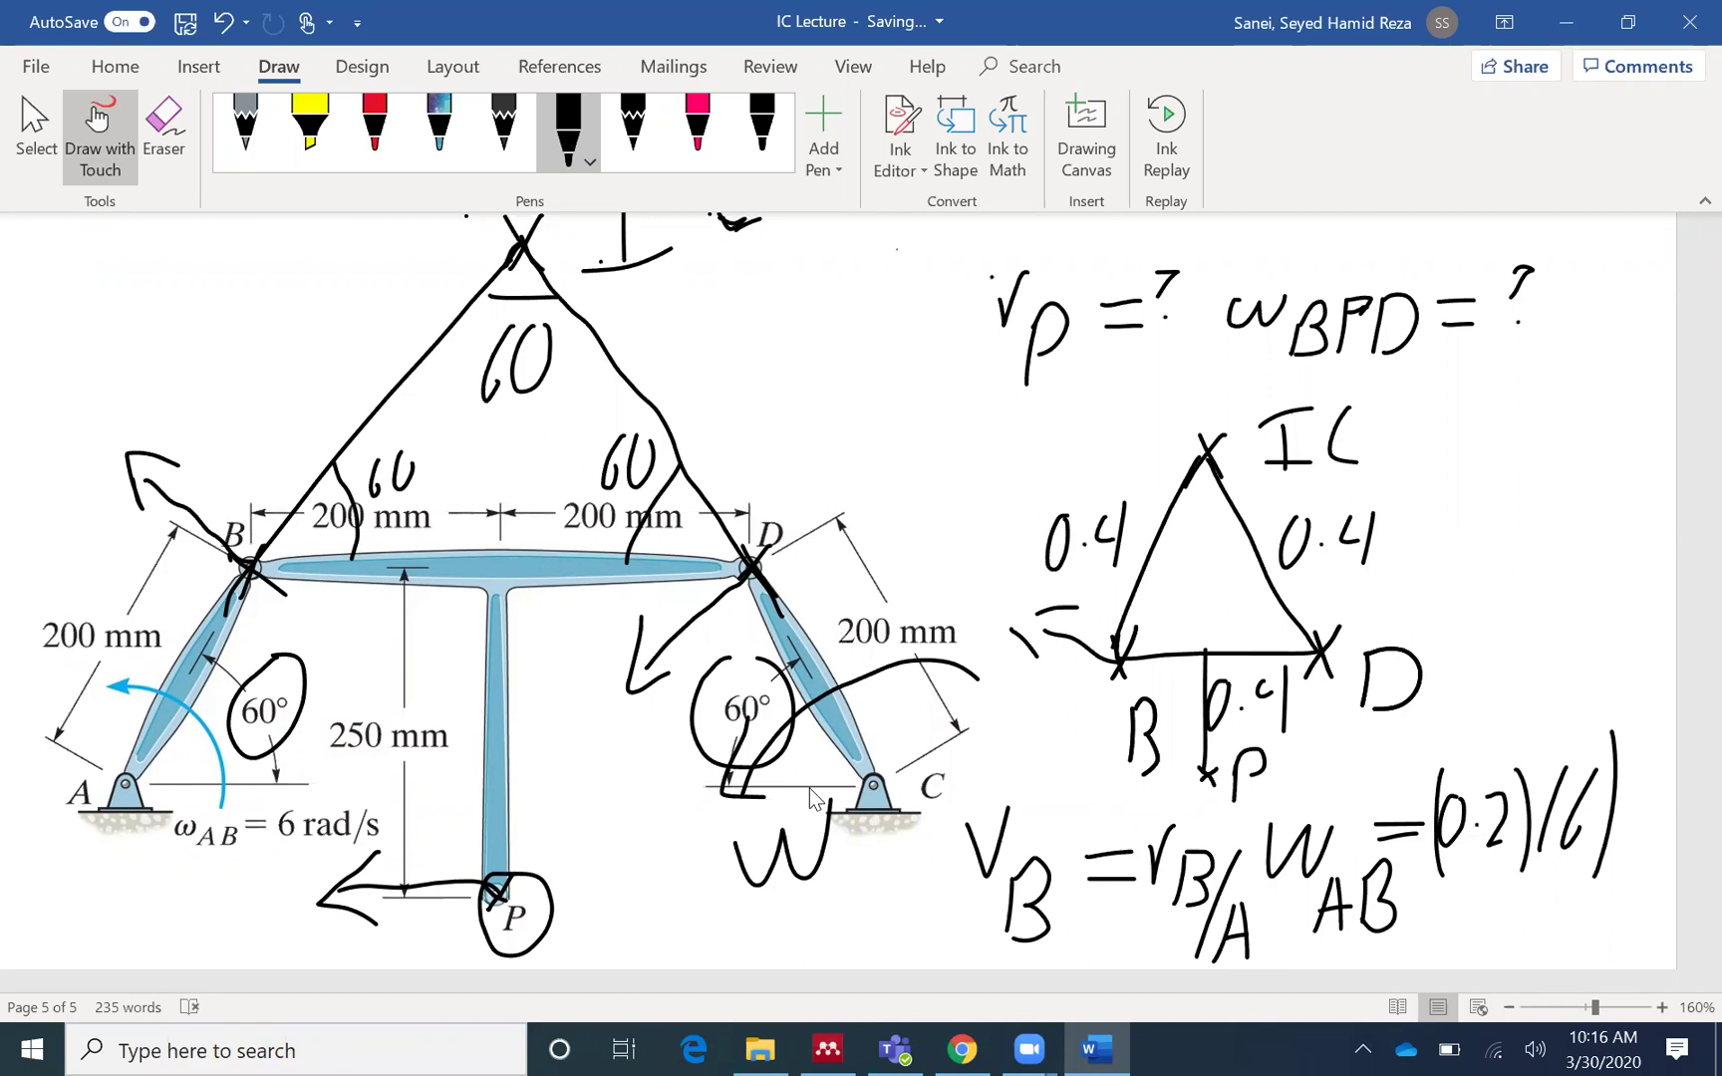
pyautogui.moveTo(526, 263)
pyautogui.mouseDown()
pyautogui.moveTo(503, 441)
pyautogui.moveTo(498, 880)
pyautogui.mouseUp()
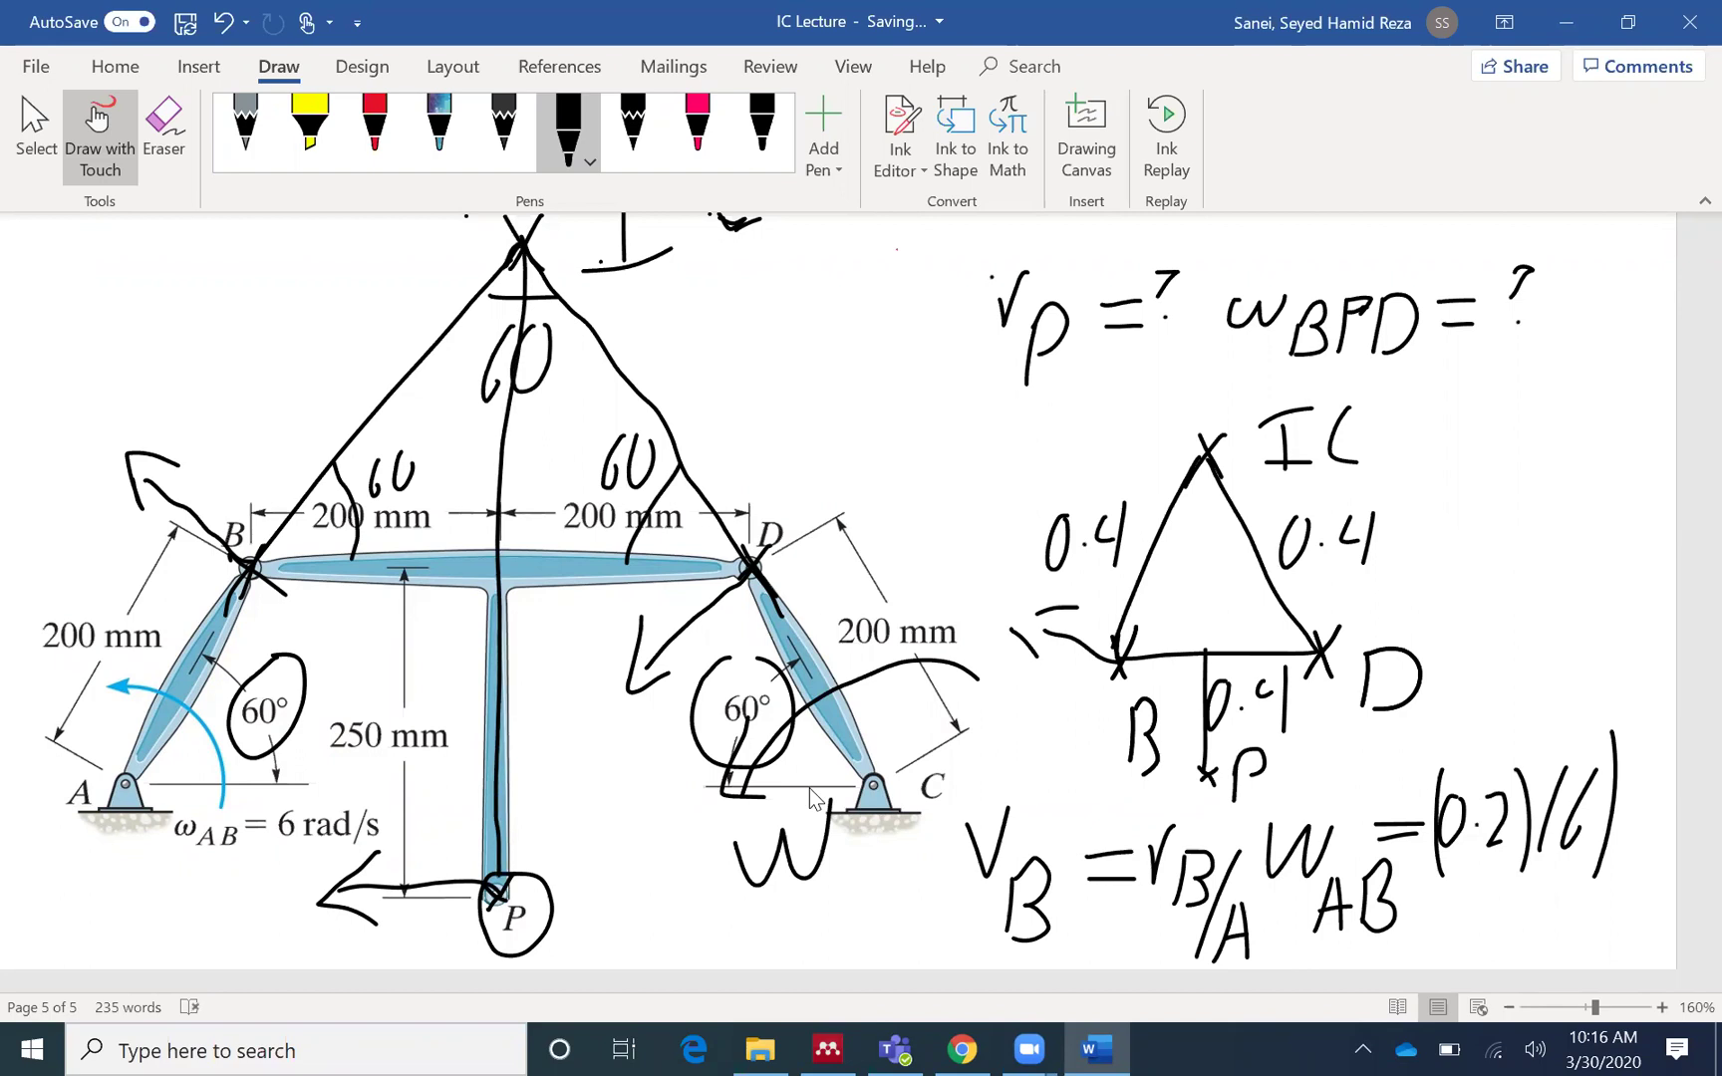